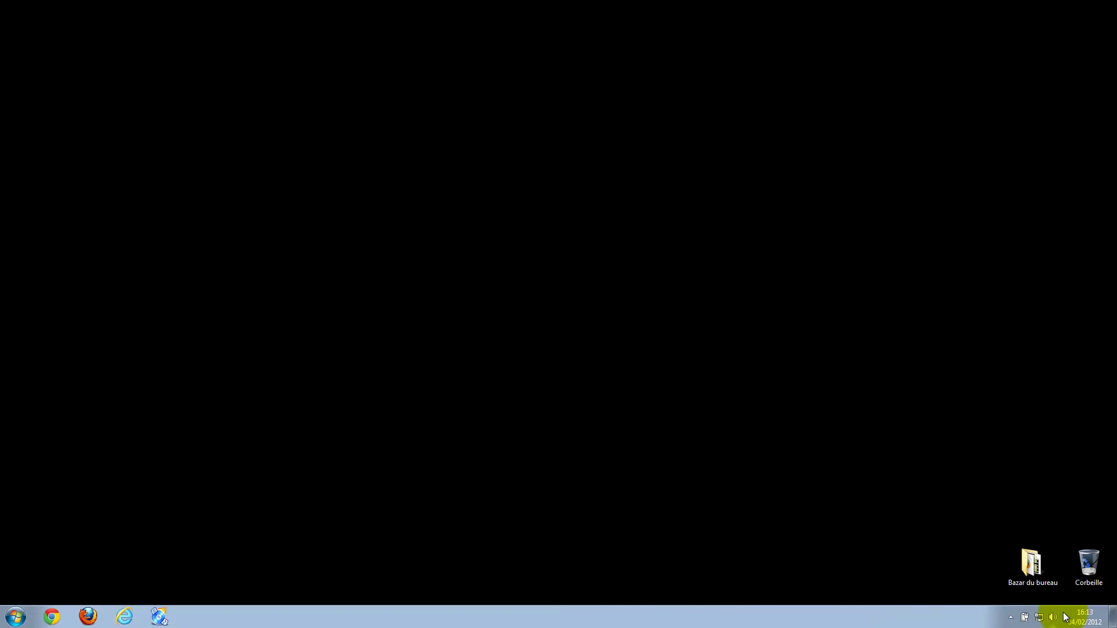
# - Unlock the taskbar and dock it successively on the desktop's left, top and right edges before returning it to the bottom edge
pyautogui.rightClick(591, 621)
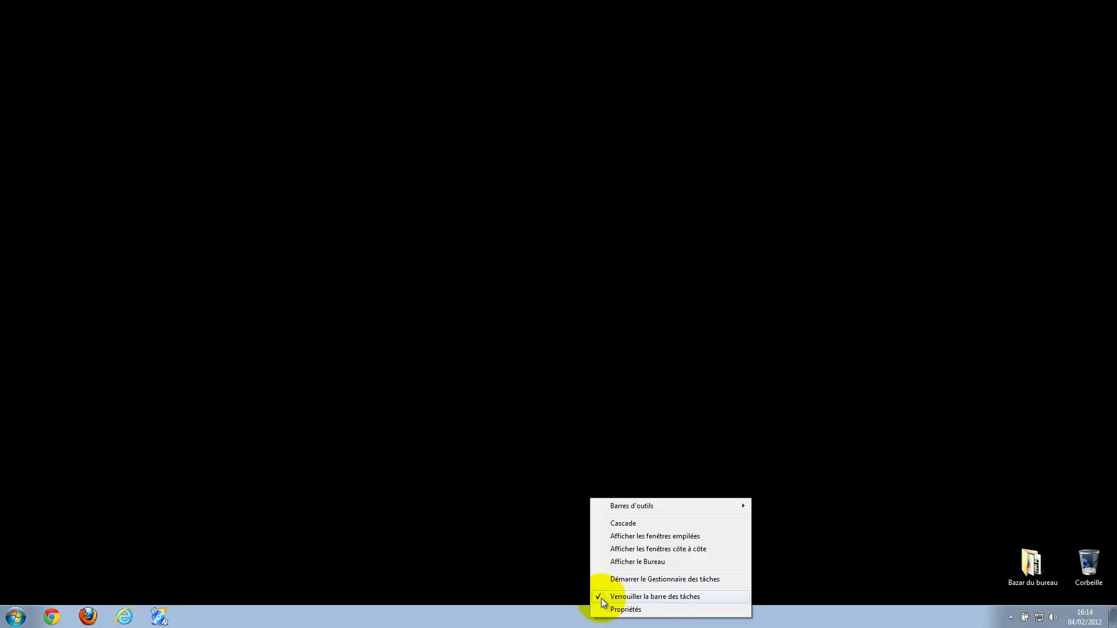
pyautogui.click(619, 597)
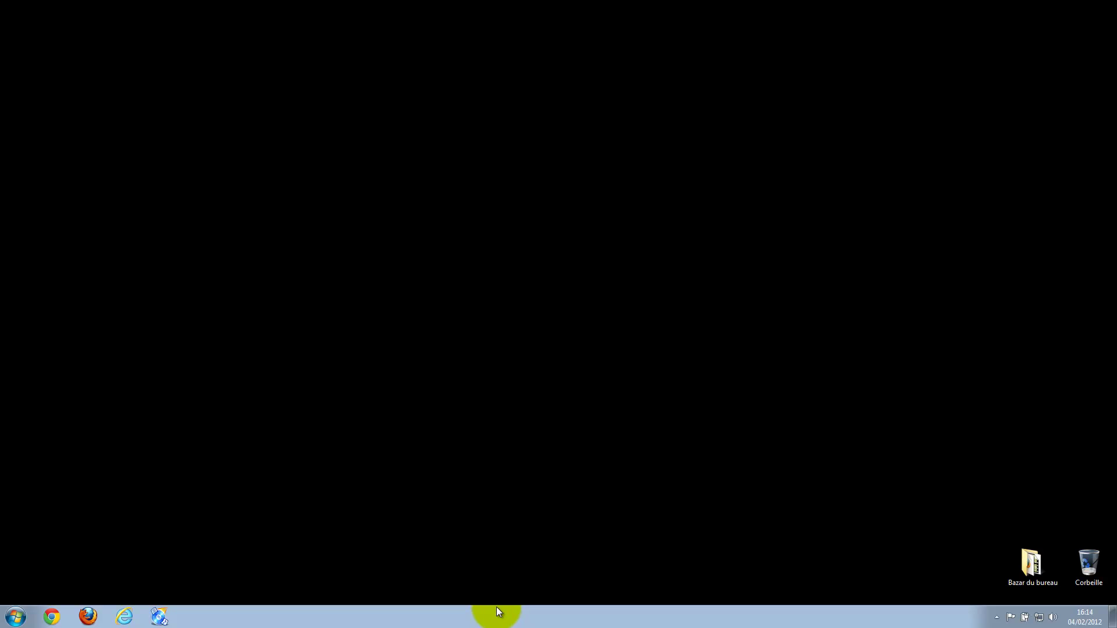
pyautogui.moveTo(420, 537); pyautogui.dragTo(189, 424)
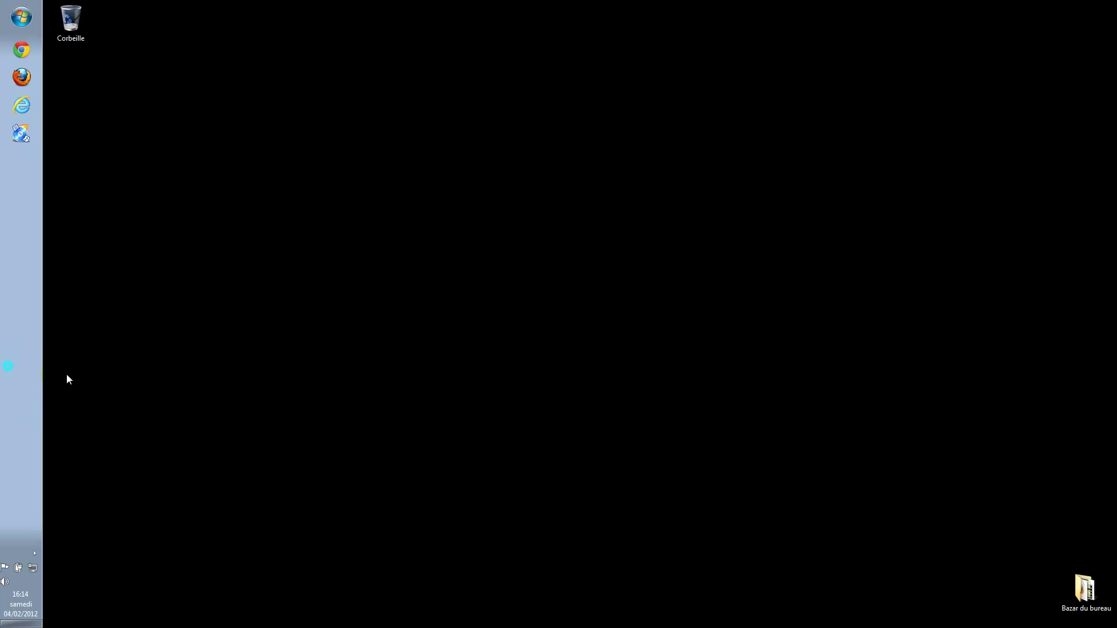
pyautogui.moveTo(399, 222); pyautogui.dragTo(484, 62)
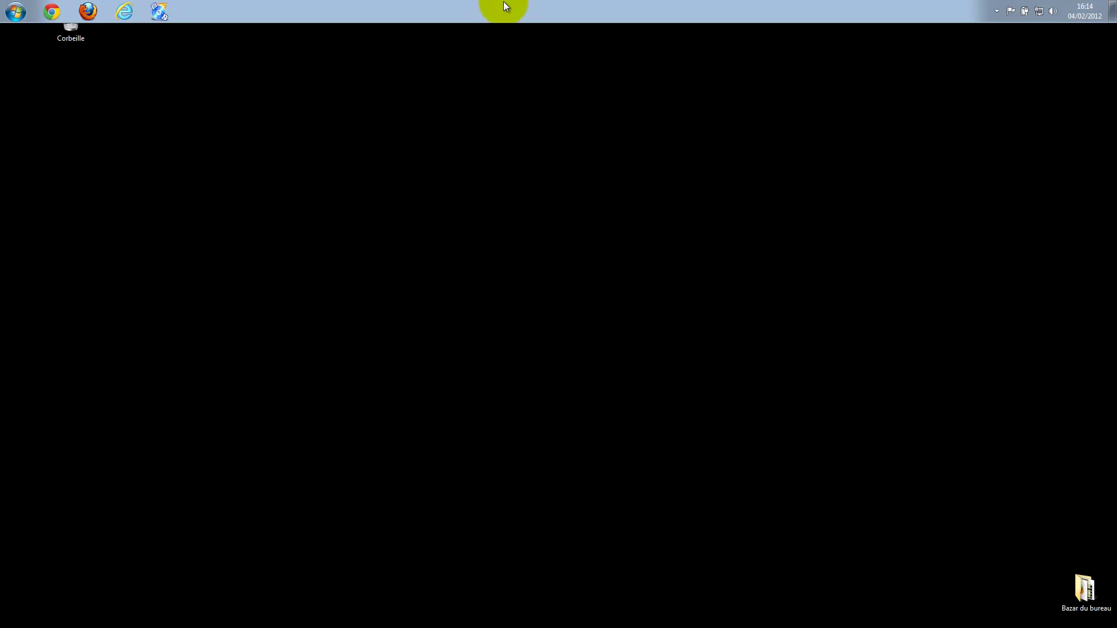
pyautogui.moveTo(503, 2); pyautogui.dragTo(726, 260)
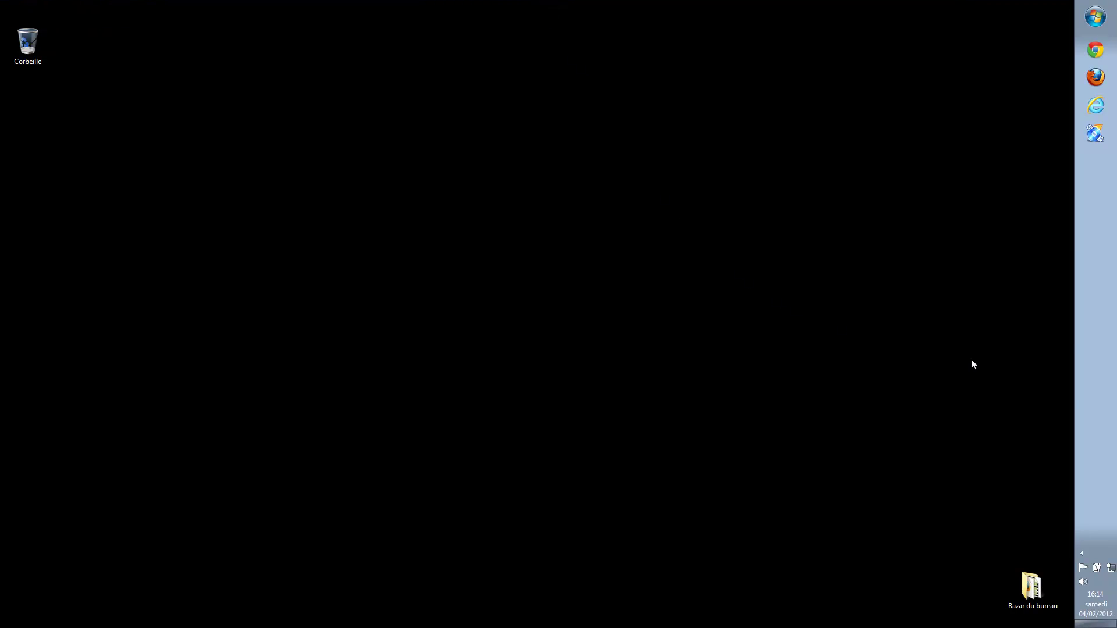
pyautogui.moveTo(971, 360); pyautogui.dragTo(1100, 376)
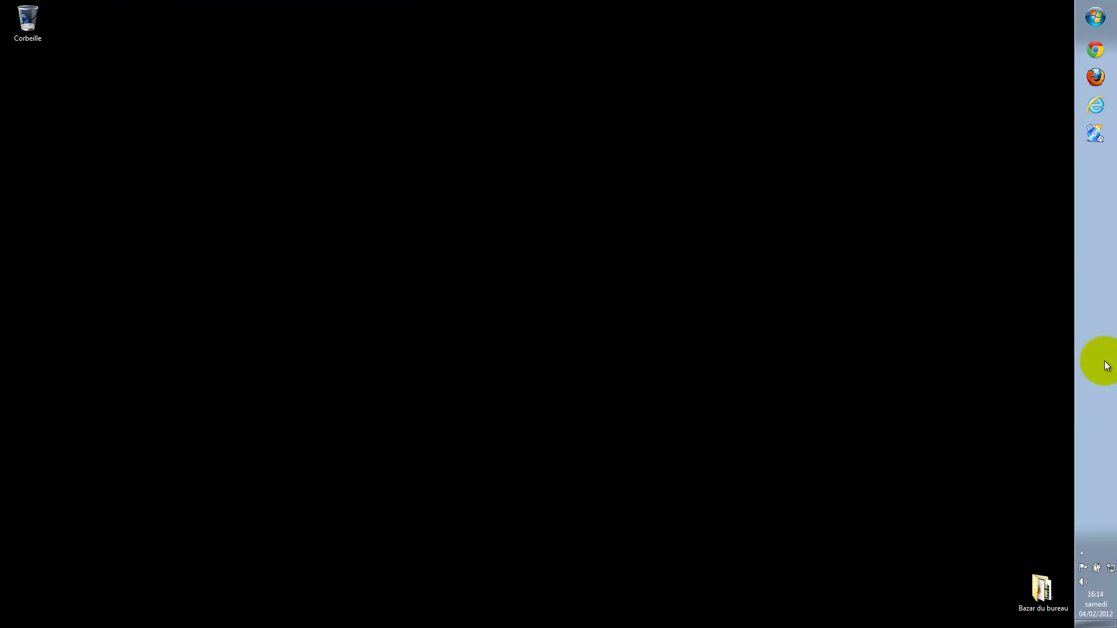
pyautogui.moveTo(799, 417); pyautogui.dragTo(1052, 267)
pyautogui.moveTo(1025, 360); pyautogui.dragTo(529, 613)
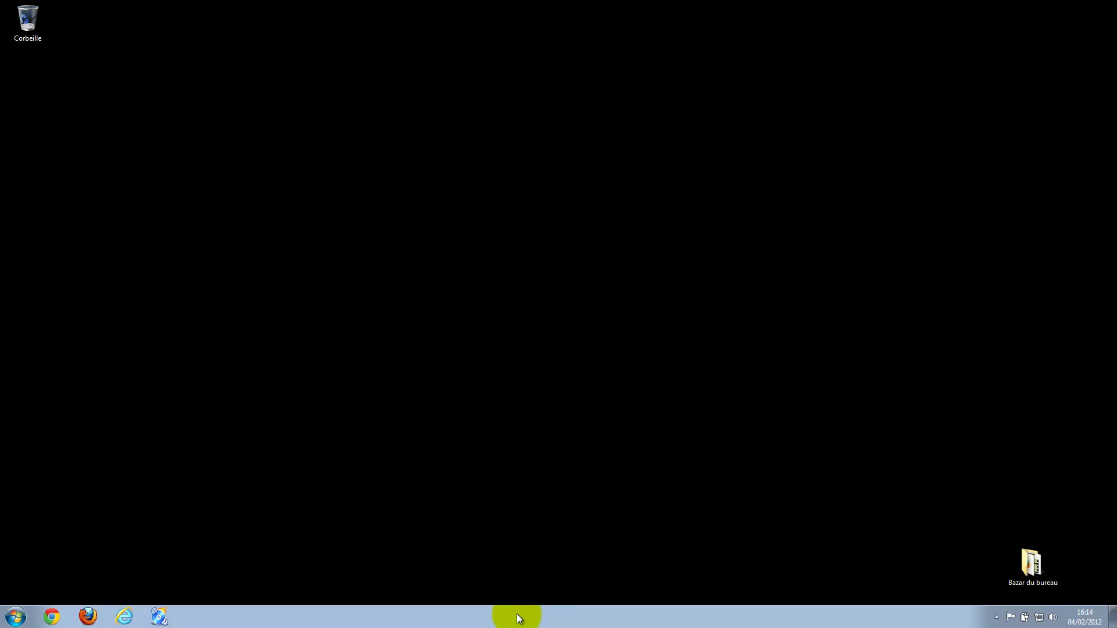
# - Dock the taskbar on the desktop's top edge to view its Start menu there, and move it back to the bottom edge
pyautogui.moveTo(515, 613); pyautogui.dragTo(506, 619)
pyautogui.moveTo(324, 618); pyautogui.dragTo(378, 4)
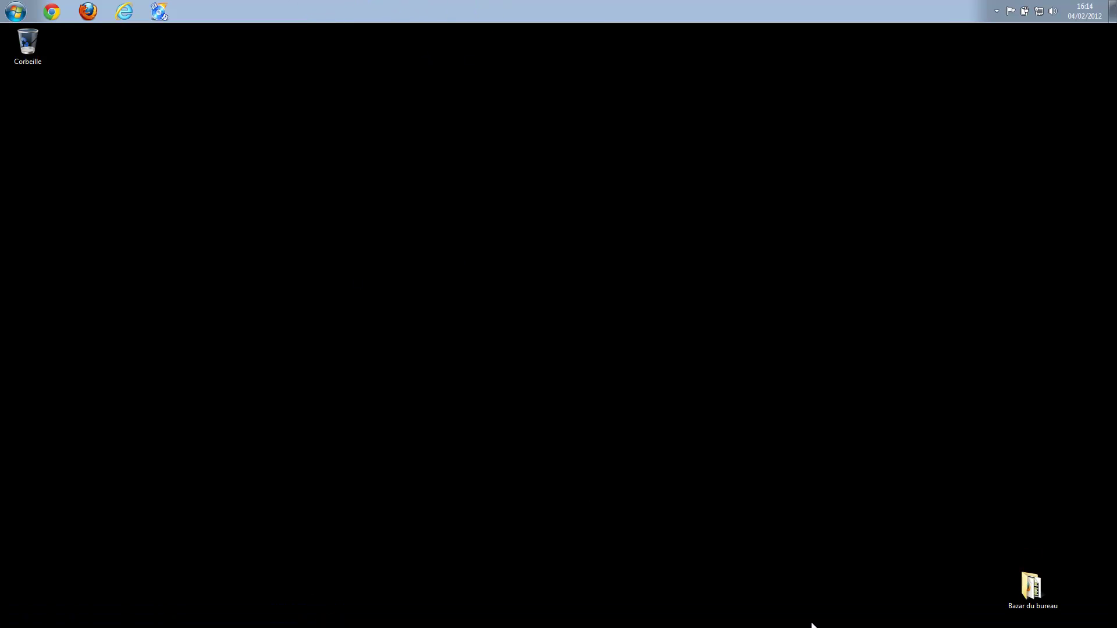
pyautogui.click(12, 10)
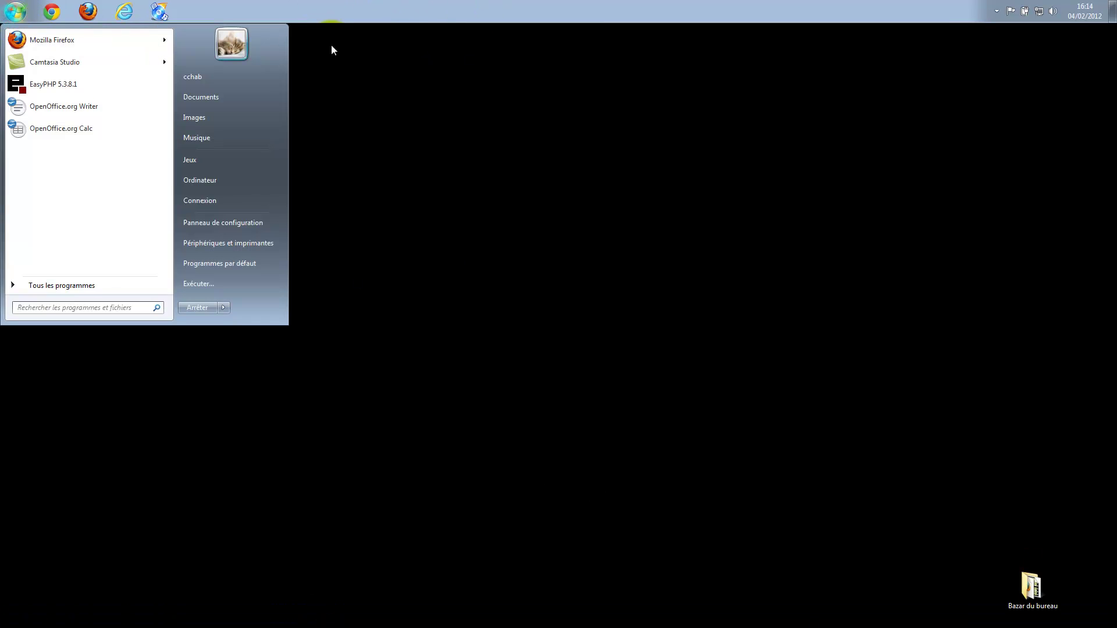
pyautogui.click(3, 7)
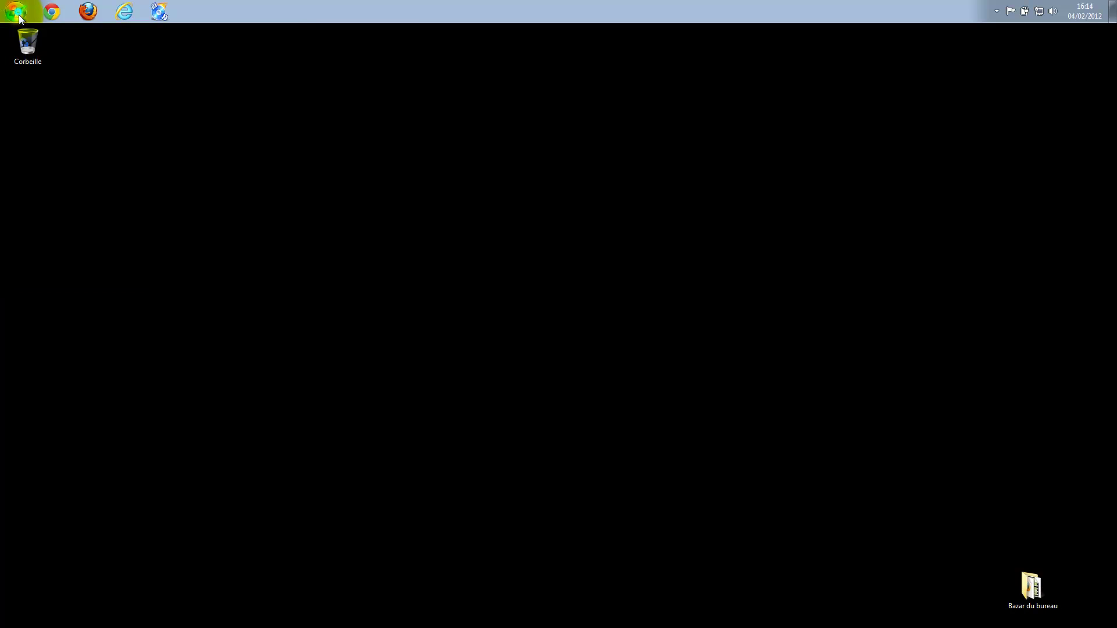
pyautogui.rightClick(533, 7)
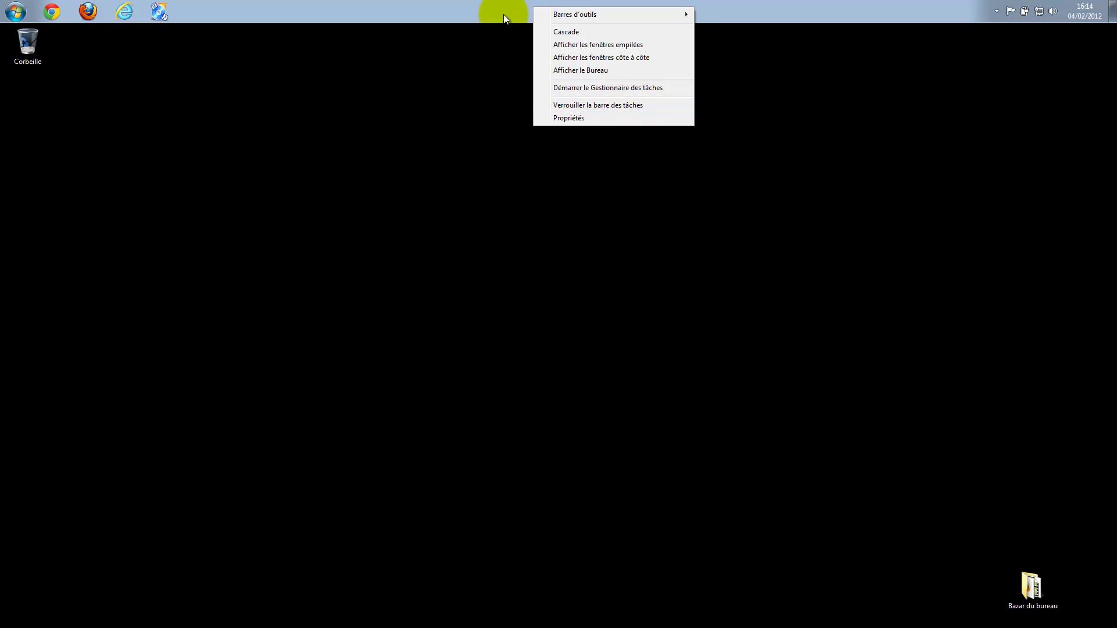
pyautogui.moveTo(503, 14); pyautogui.dragTo(730, 605)
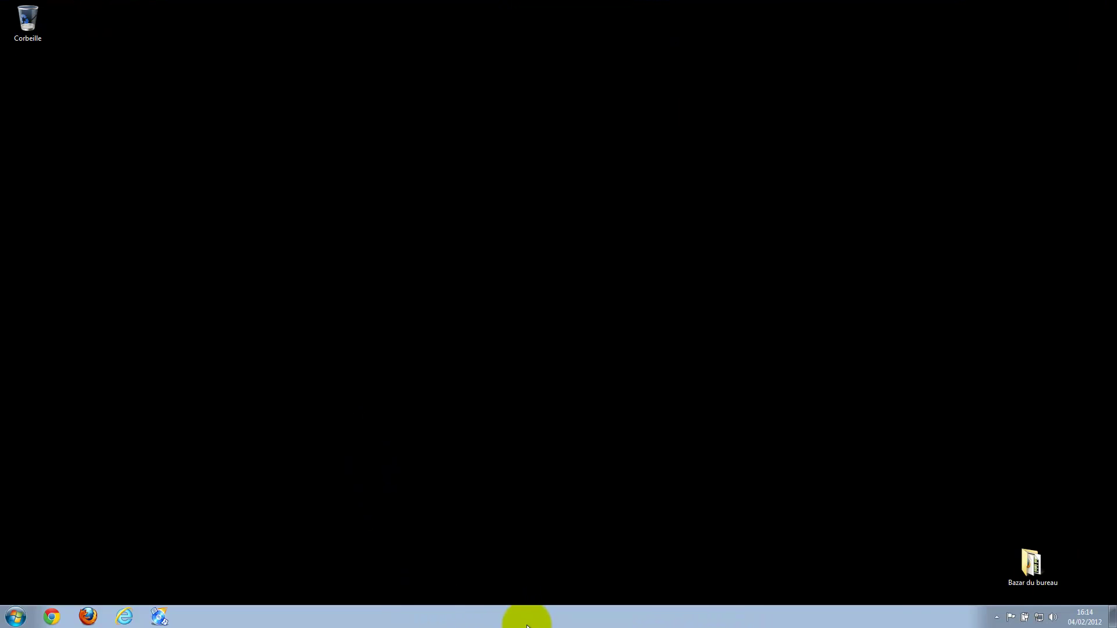
# - Lock the taskbar and test the lock by trying to move the bar and checking its lock option
pyautogui.rightClick(531, 617)
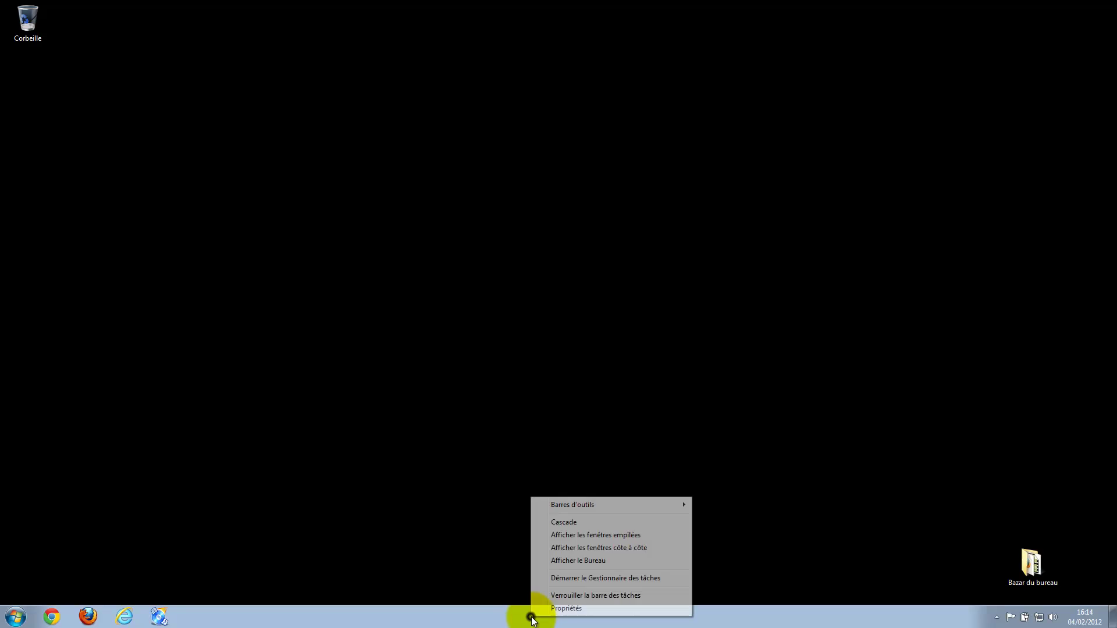
pyautogui.click(557, 596)
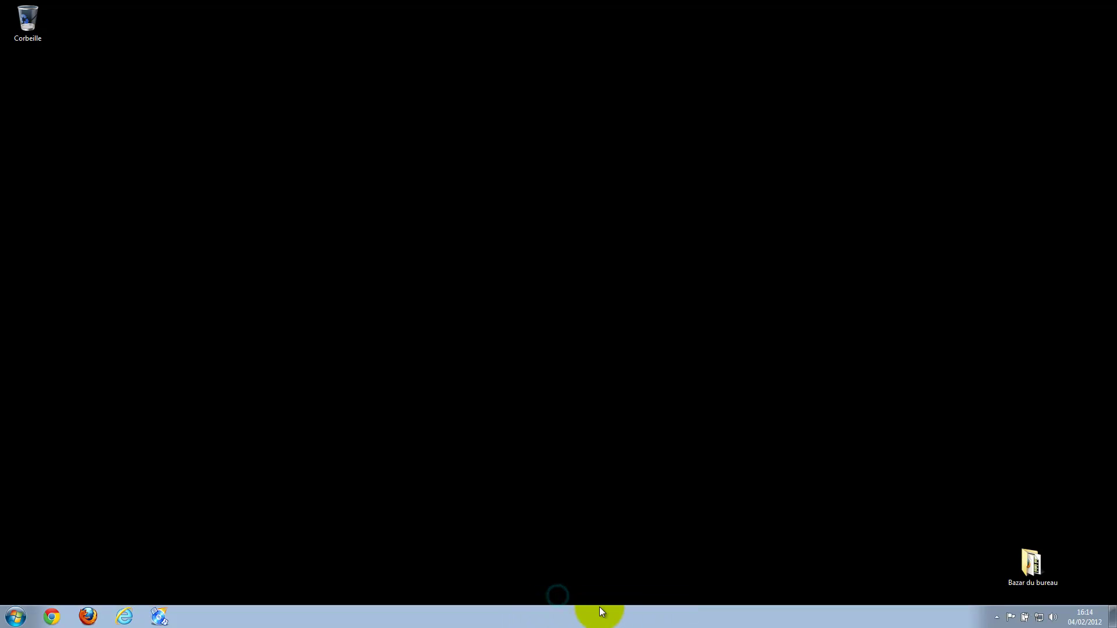
pyautogui.moveTo(221, 261); pyautogui.dragTo(531, 23)
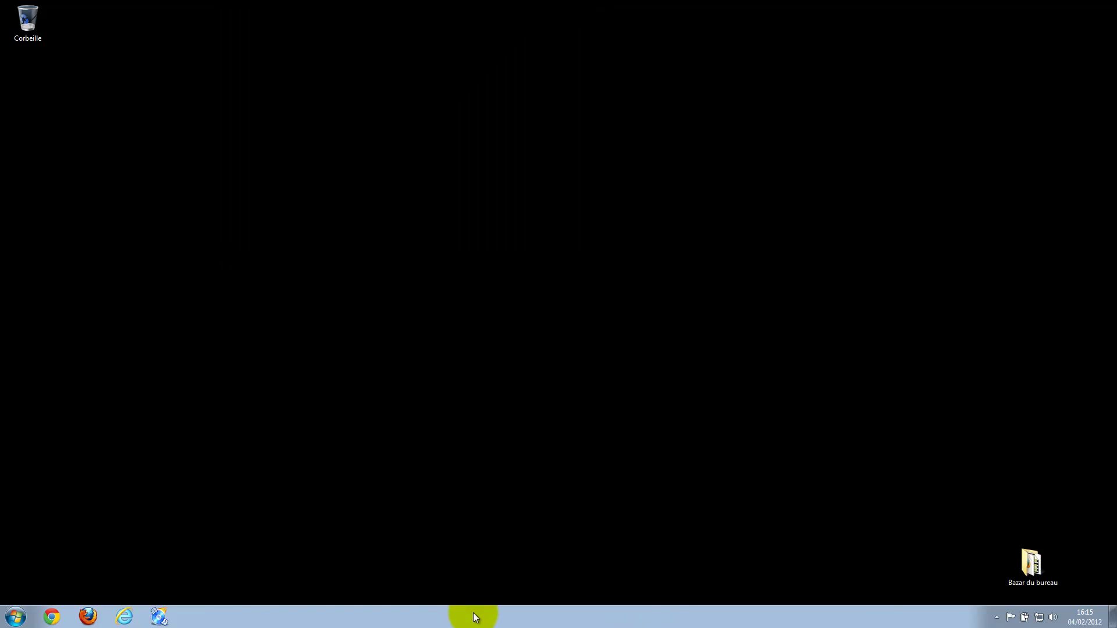
pyautogui.rightClick(525, 622)
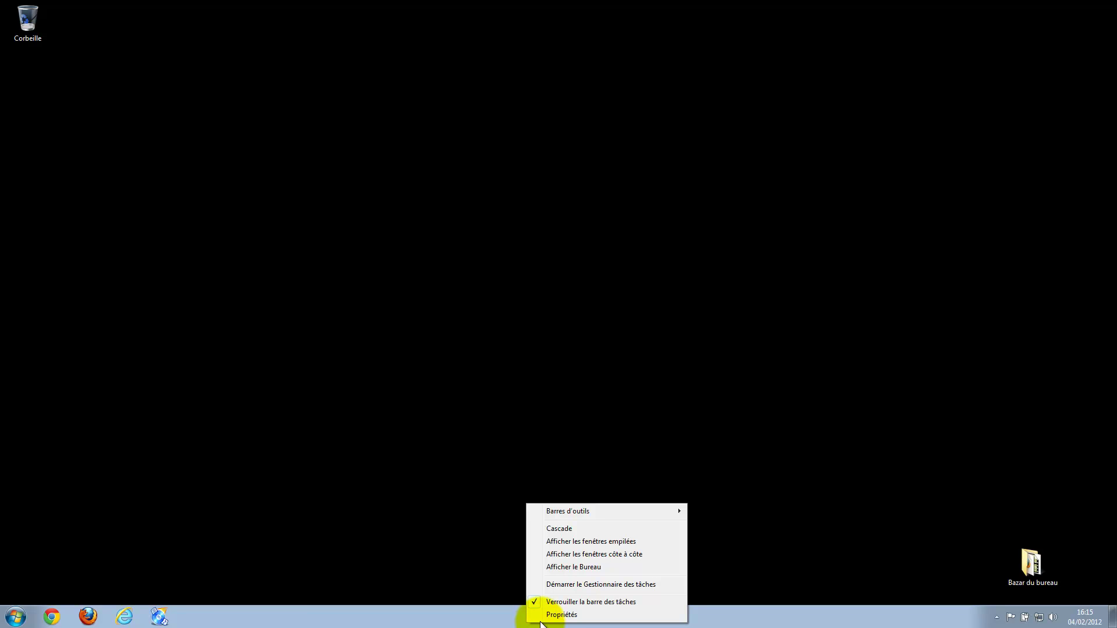
pyautogui.click(216, 523)
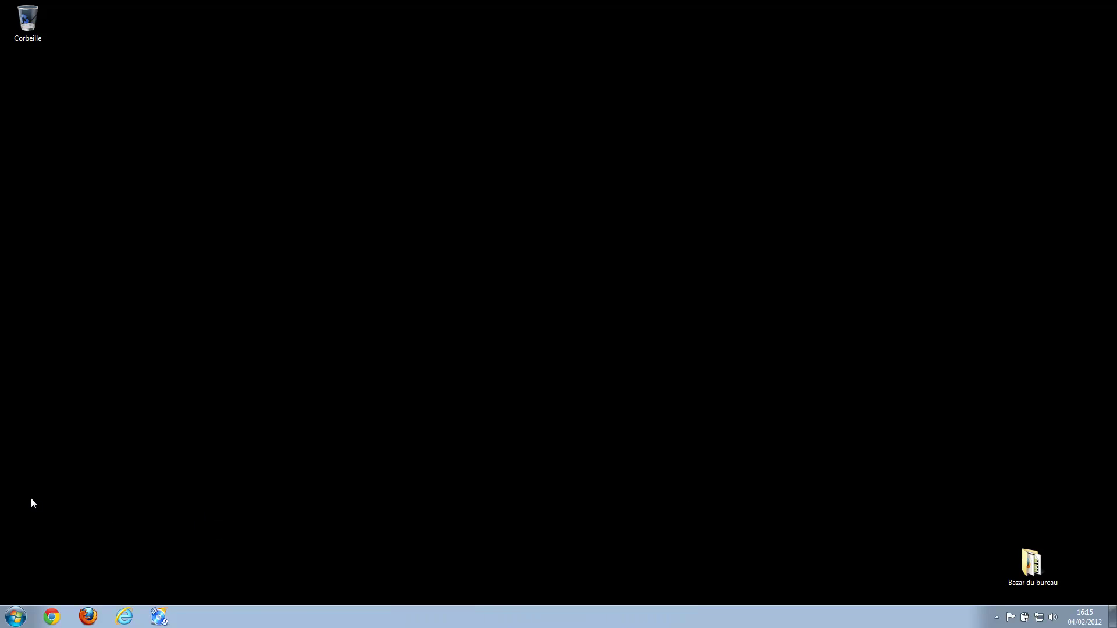
# - Enable automatic hiding of the taskbar in its properties and apply the change
pyautogui.rightClick(326, 616)
pyautogui.click(351, 607)
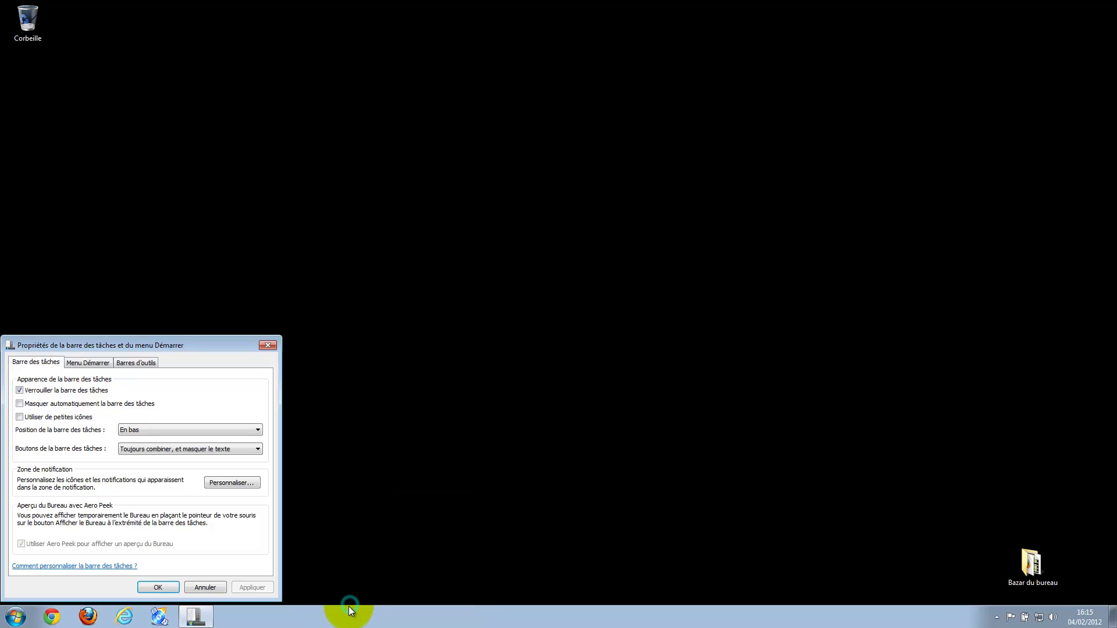
pyautogui.click(20, 404)
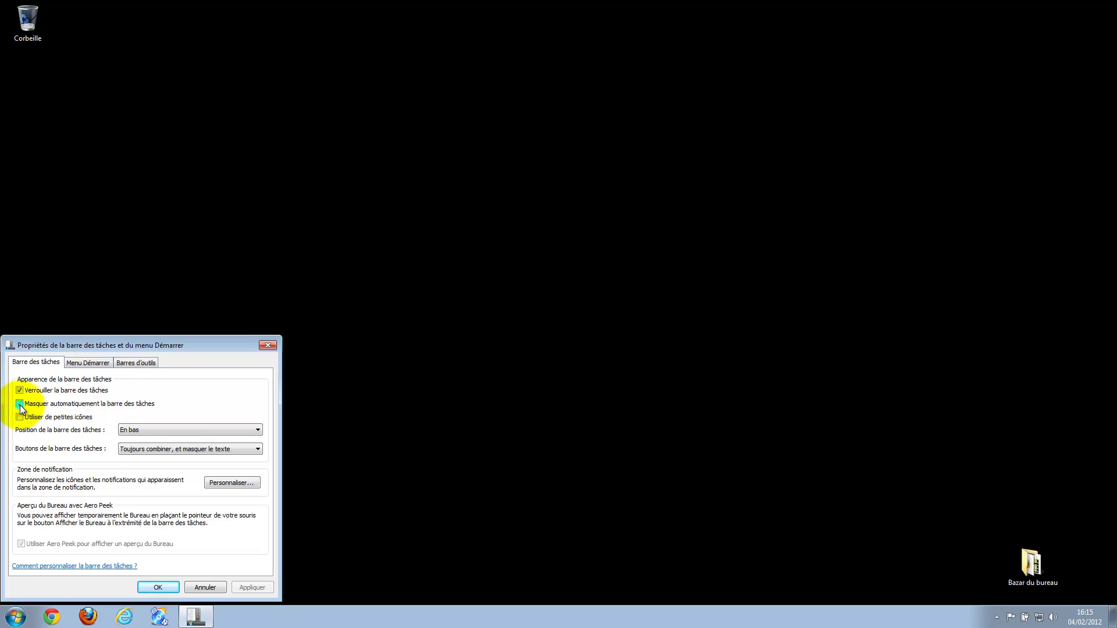
pyautogui.click(163, 588)
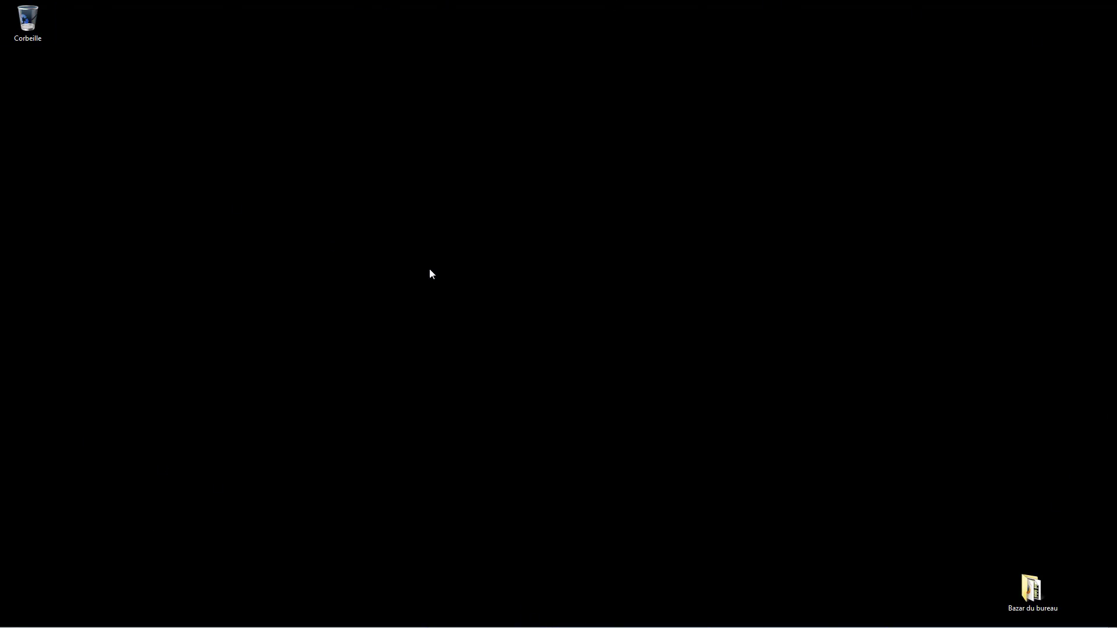
# - Reveal the hidden taskbar and disable its automatic hiding in the taskbar properties
pyautogui.moveTo(481, 627)
pyautogui.rightClick(457, 625)
pyautogui.click(465, 611)
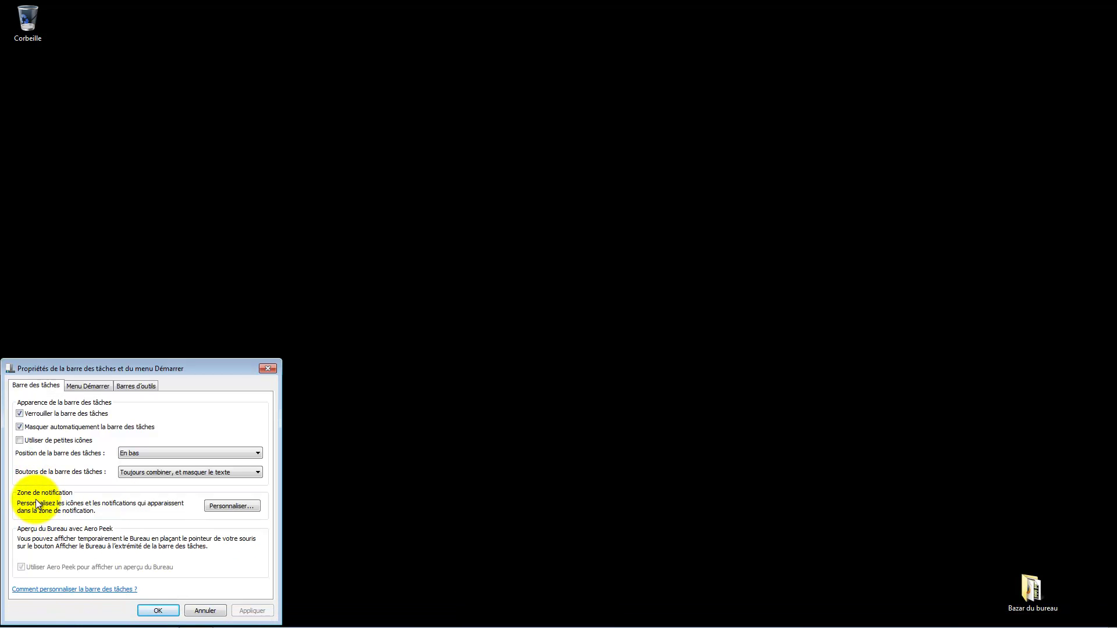
pyautogui.click(22, 427)
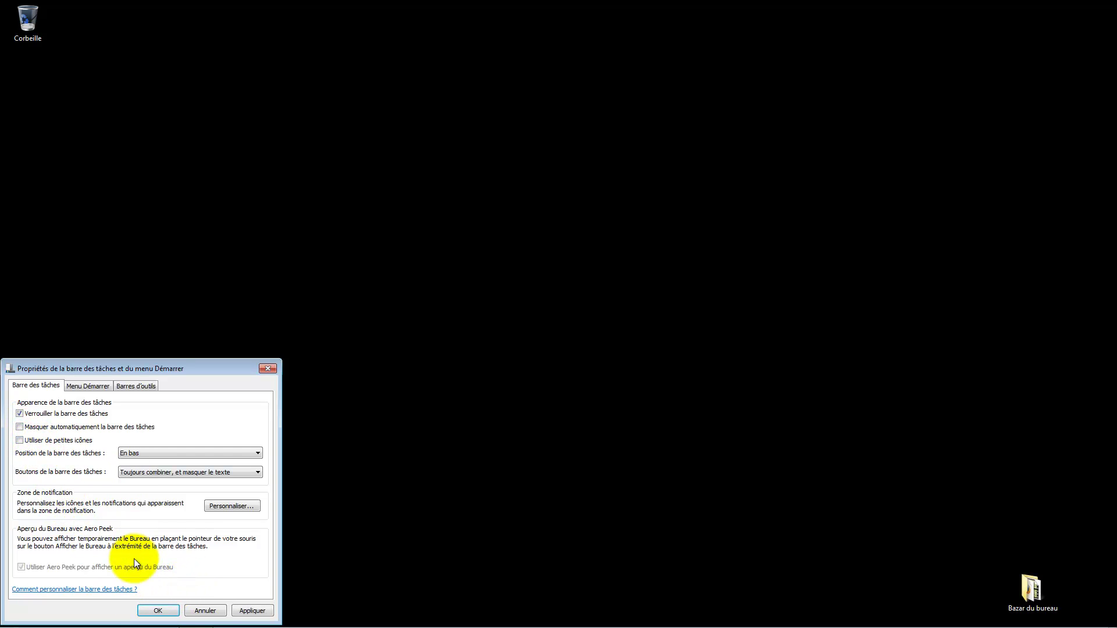
pyautogui.click(158, 611)
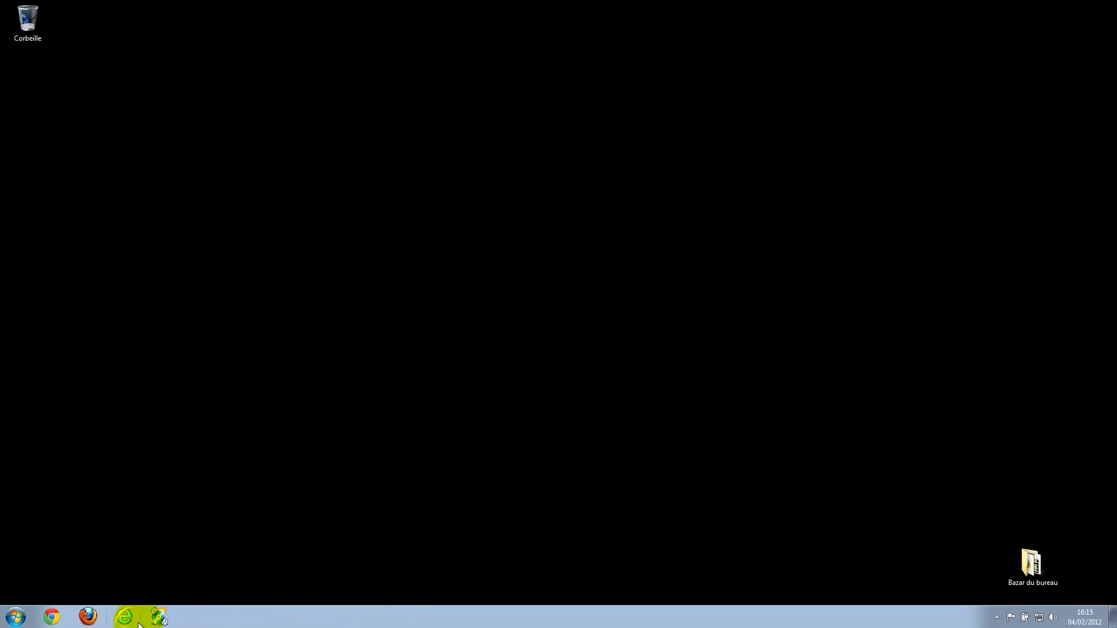
# - Open the taskbar properties and examine the available choices for the taskbar's position, keeping En bas
pyautogui.rightClick(326, 624)
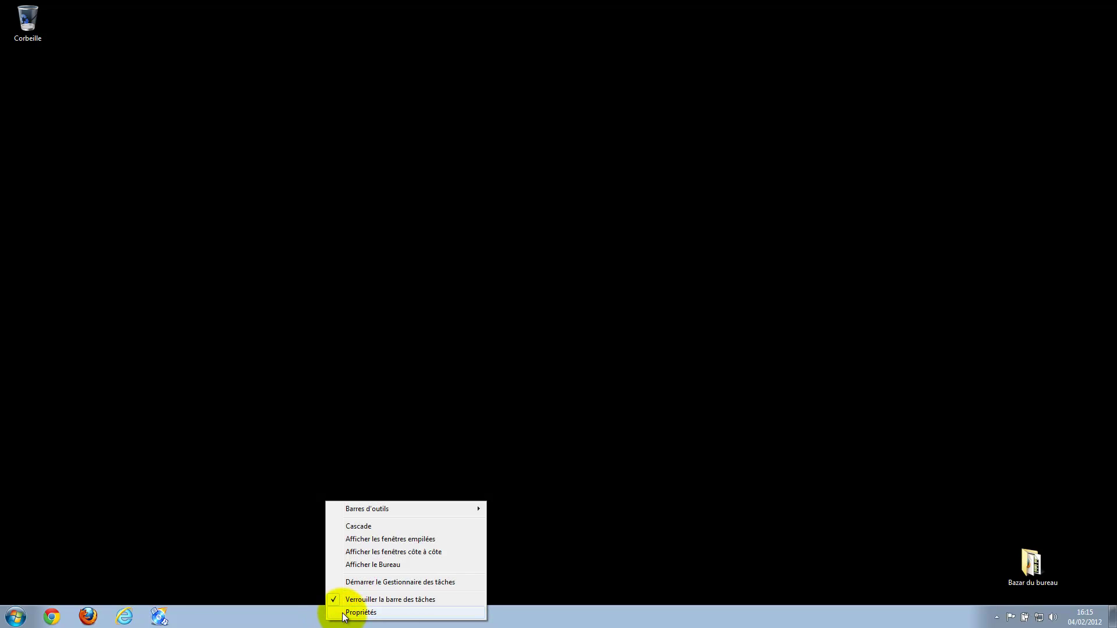
pyautogui.click(342, 612)
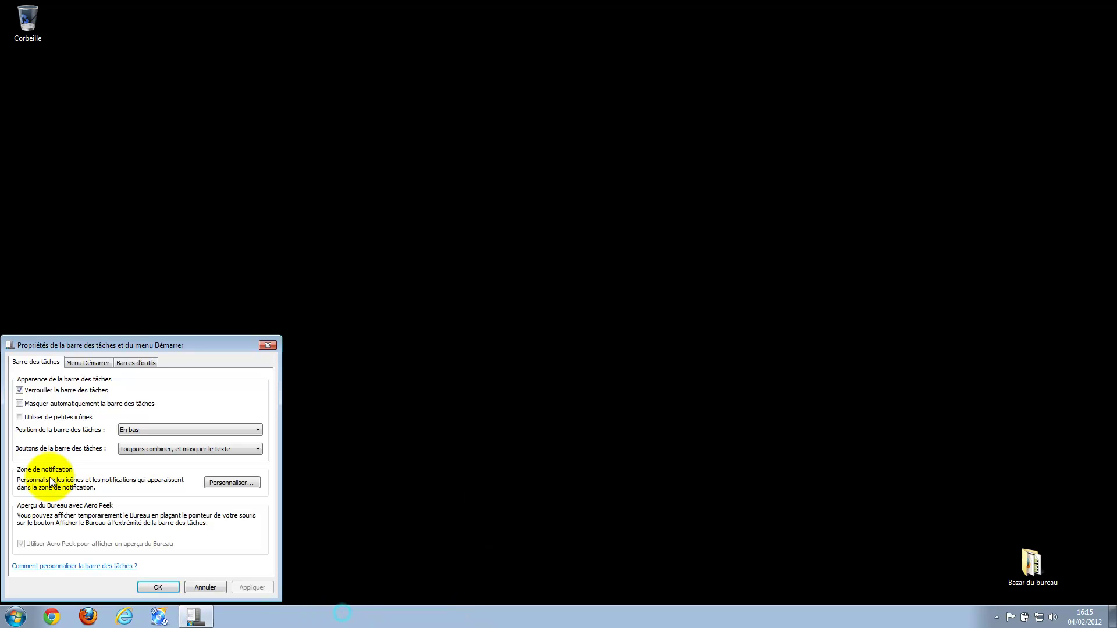
pyautogui.click(173, 430)
pyautogui.click(28, 433)
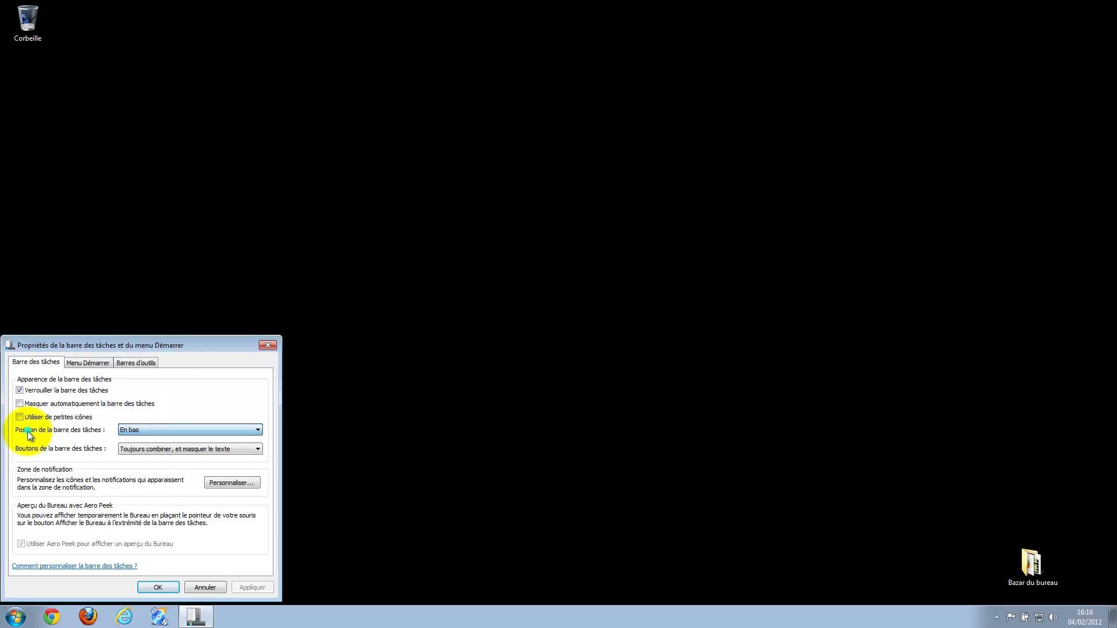
pyautogui.click(170, 429)
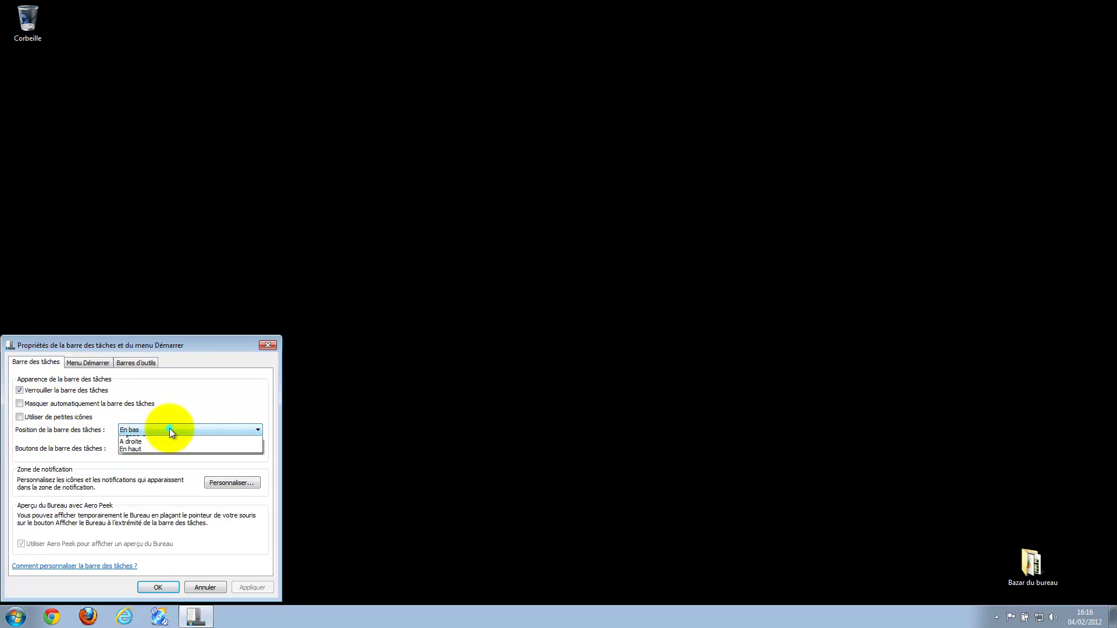
pyautogui.click(150, 421)
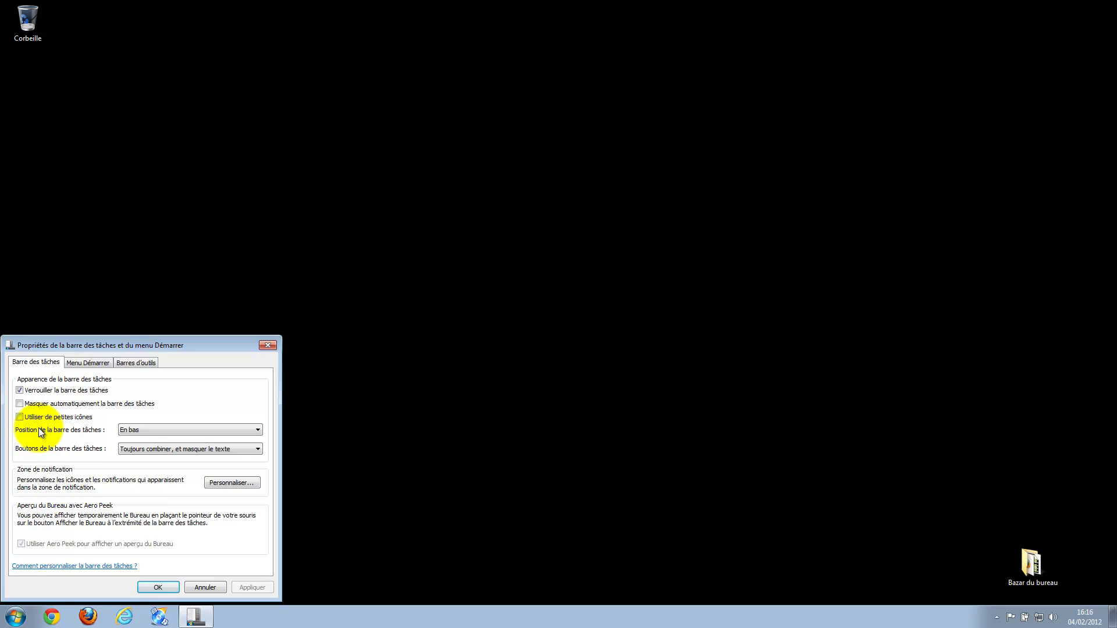
# - Enable small icons for the taskbar and apply the change
pyautogui.click(21, 415)
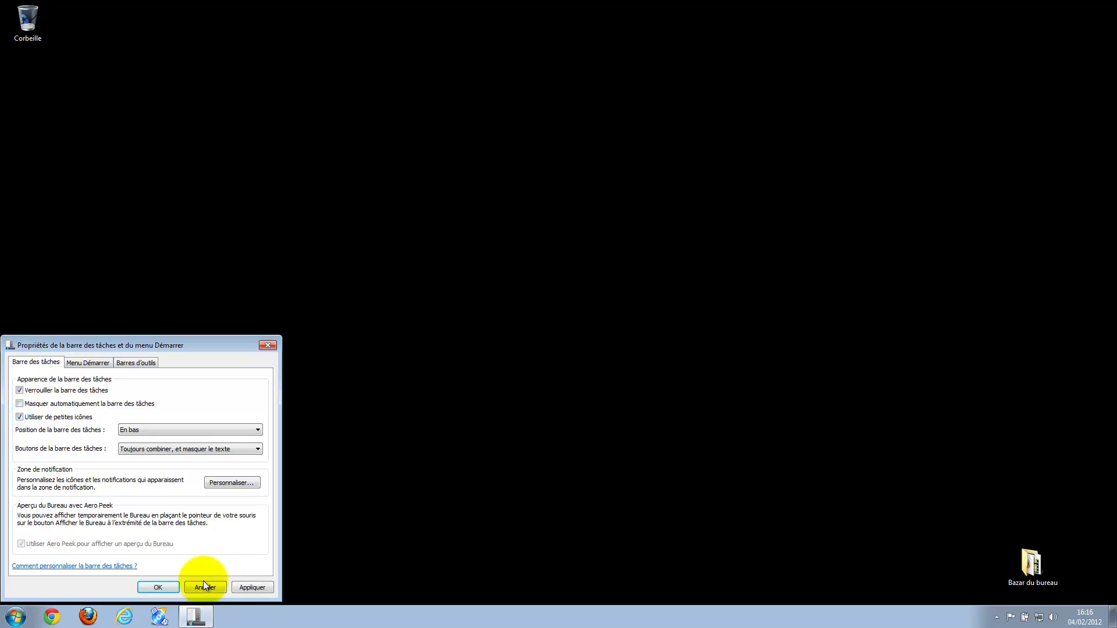
pyautogui.click(156, 588)
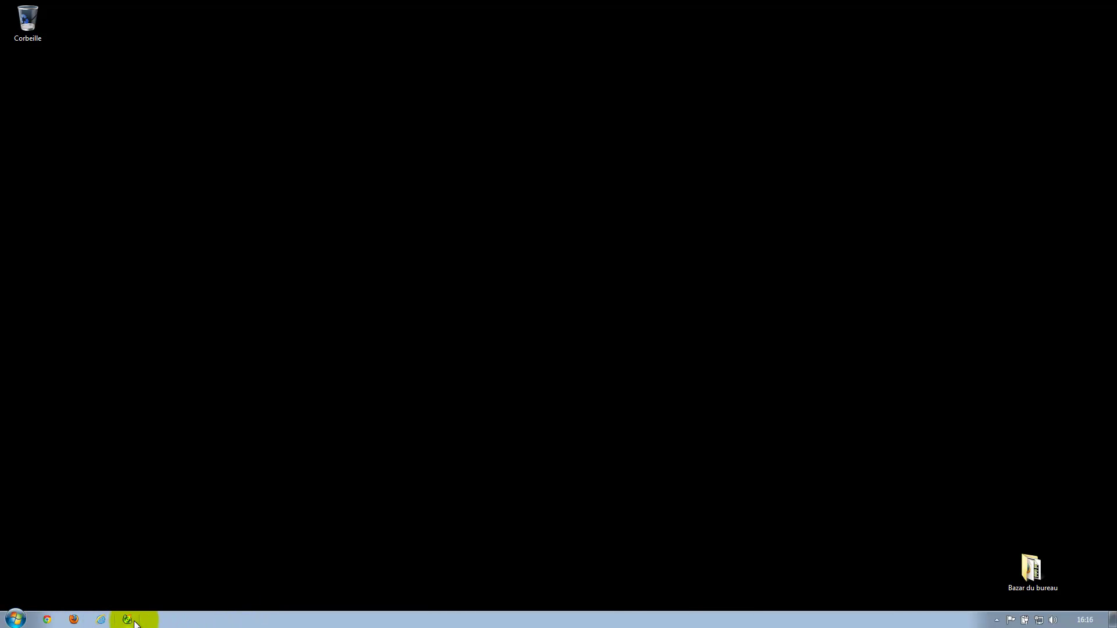
# - Reopen the taskbar properties and disable small icons
pyautogui.rightClick(297, 624)
pyautogui.click(299, 613)
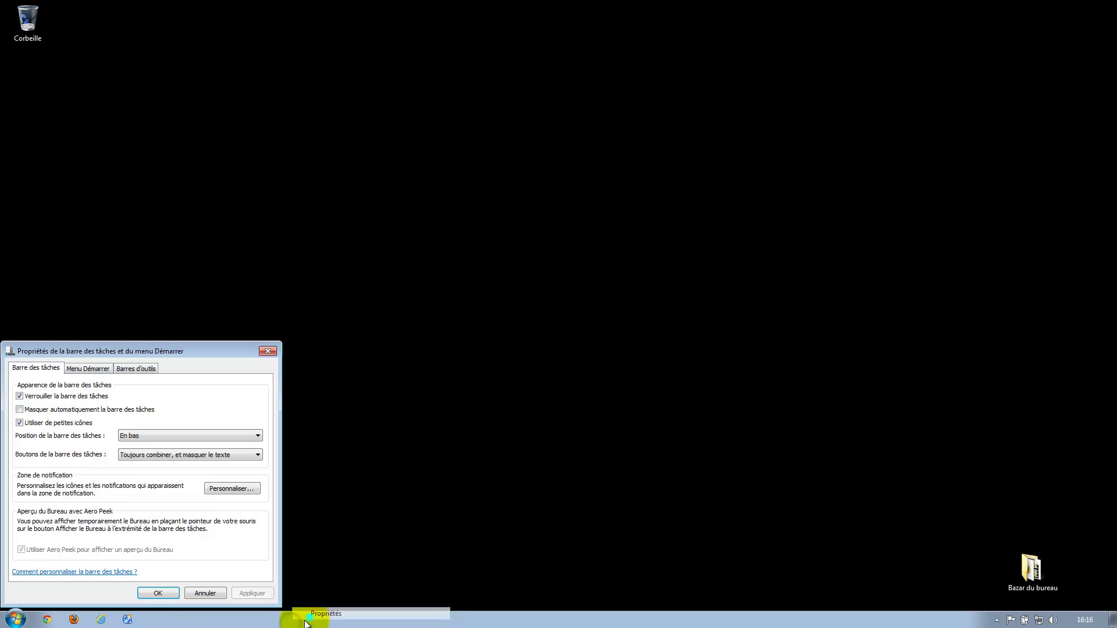
pyautogui.click(20, 423)
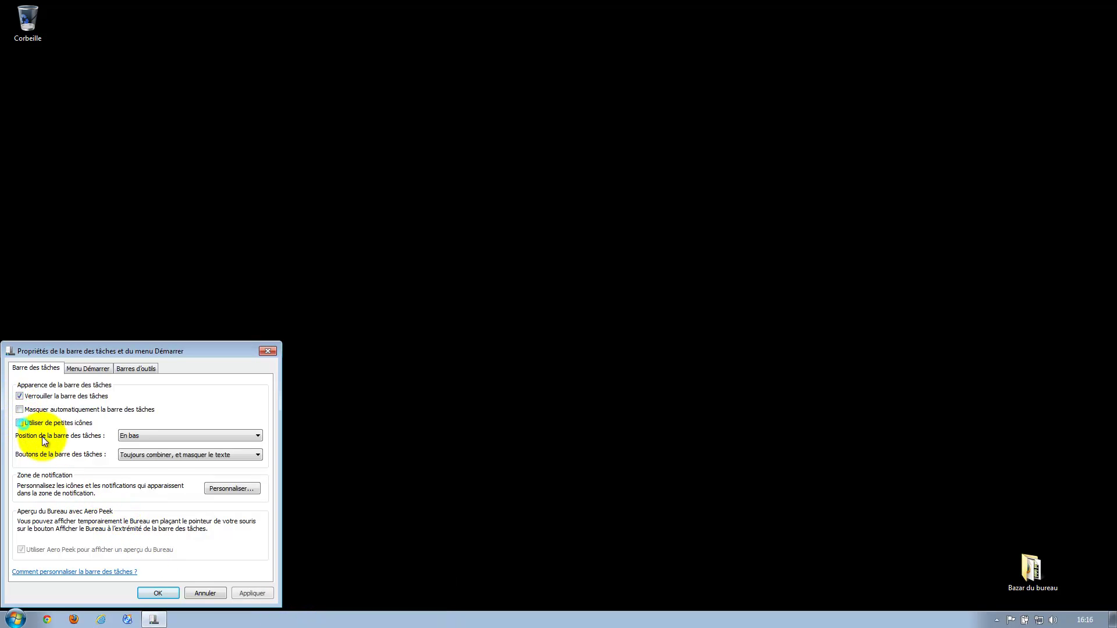
pyautogui.click(163, 592)
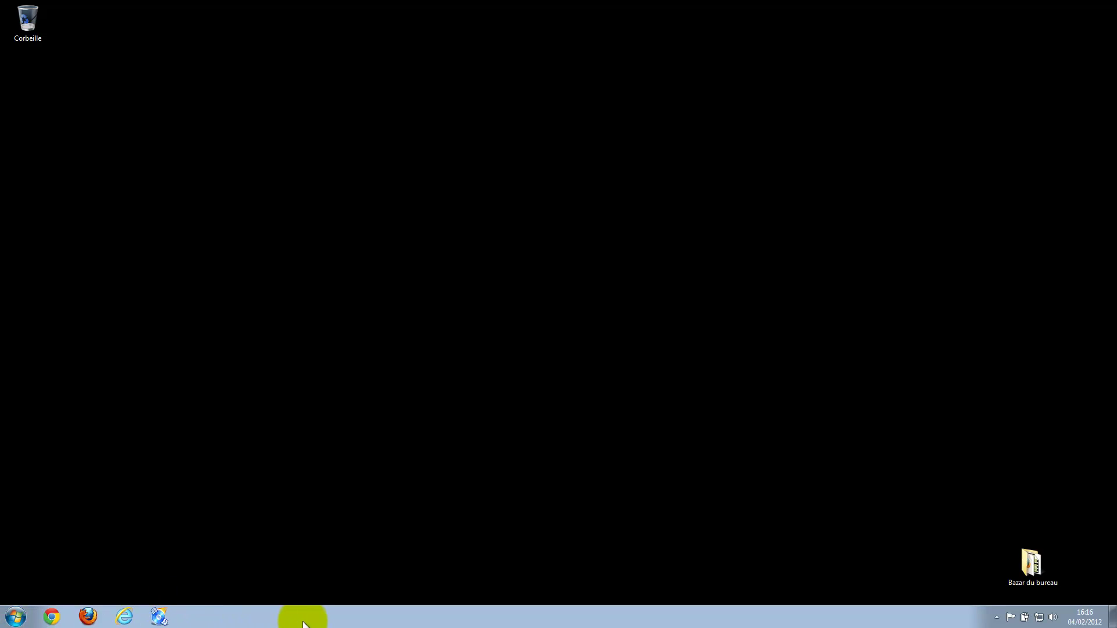
# - Set the taskbar buttons to Ne jamais combiner in the taskbar properties and confirm
pyautogui.rightClick(304, 618)
pyautogui.click(317, 611)
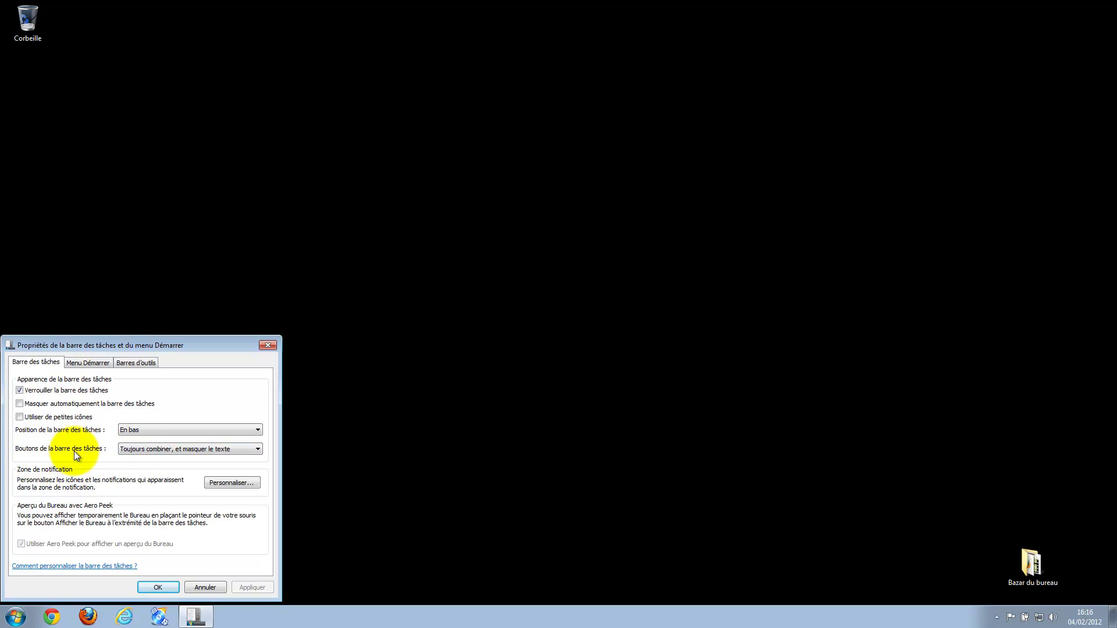
pyautogui.click(138, 449)
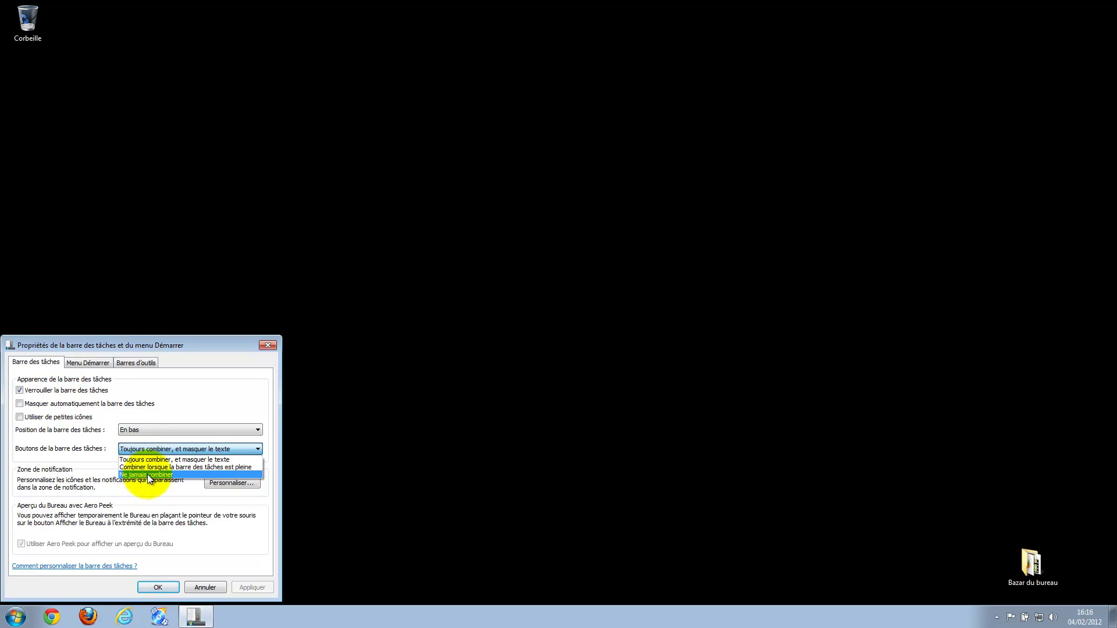
pyautogui.click(148, 473)
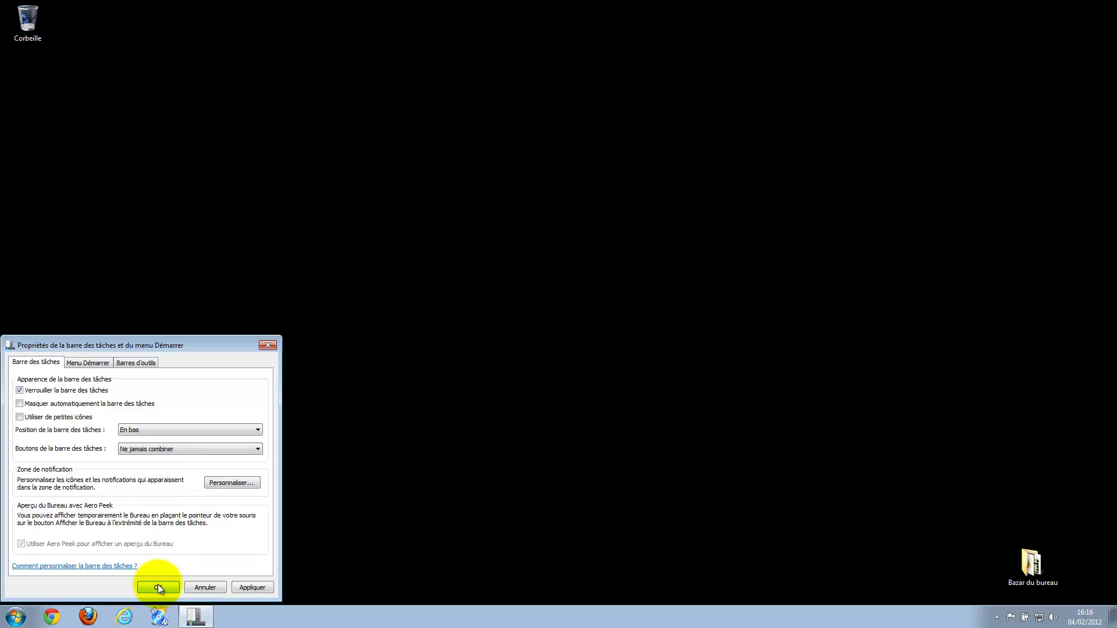
pyautogui.click(159, 588)
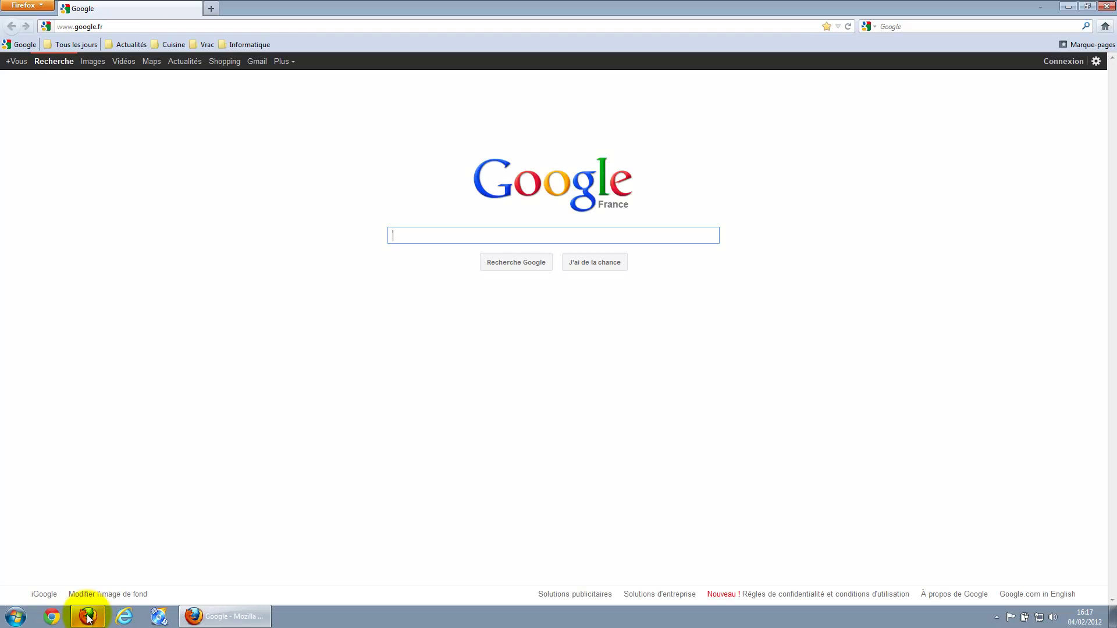
# - Open five additional Firefox windows from the pinned Firefox program's tasks
pyautogui.rightClick(88, 617)
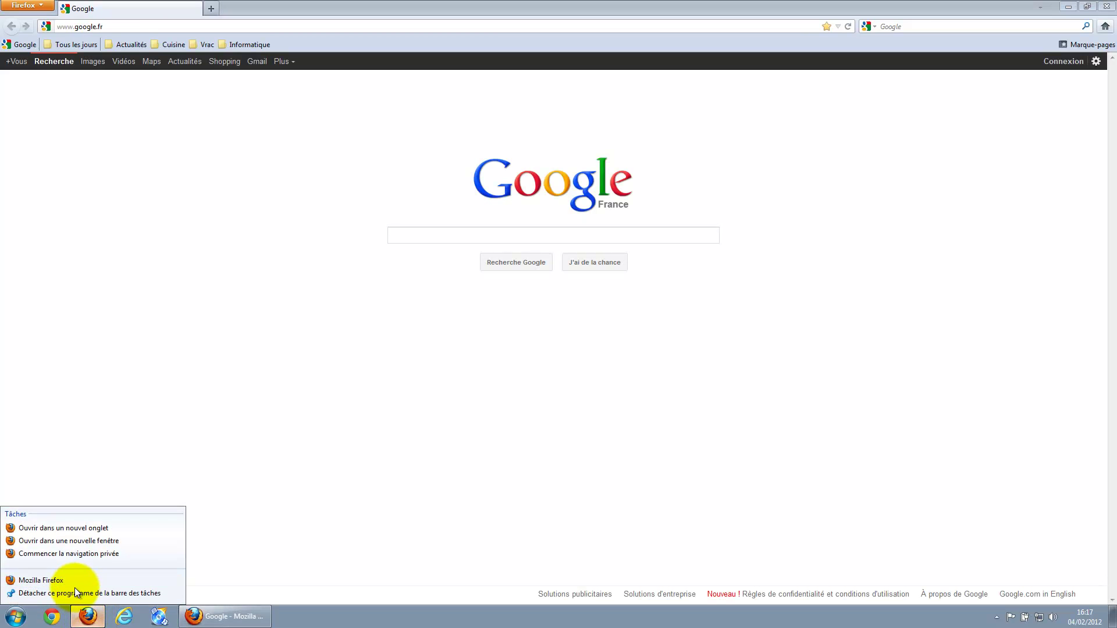
pyautogui.click(74, 541)
pyautogui.rightClick(88, 615)
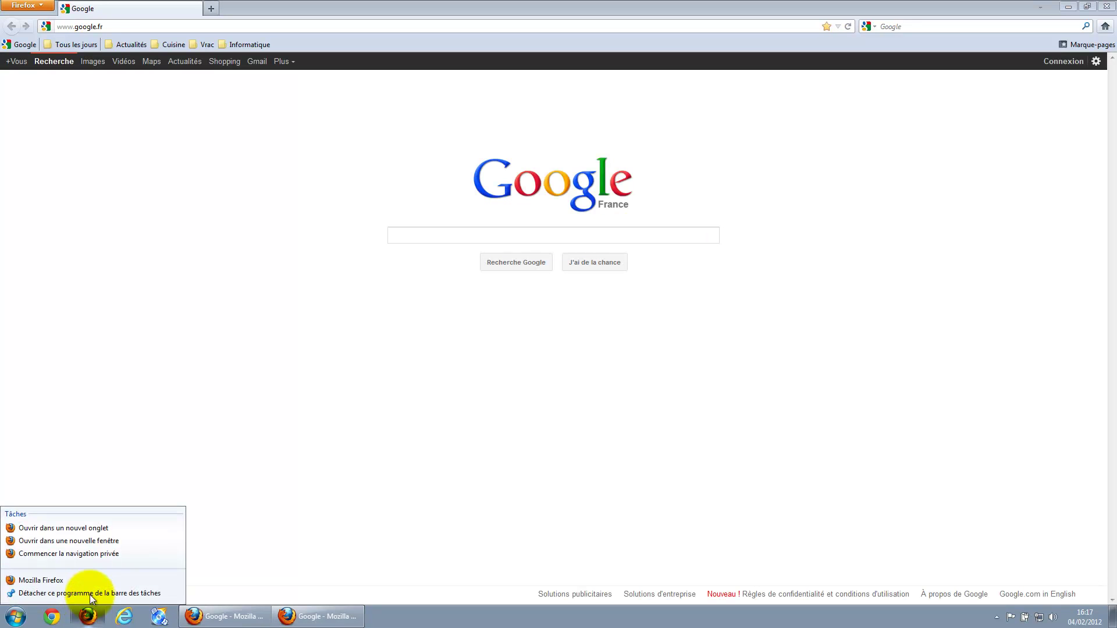
pyautogui.click(87, 542)
pyautogui.rightClick(87, 616)
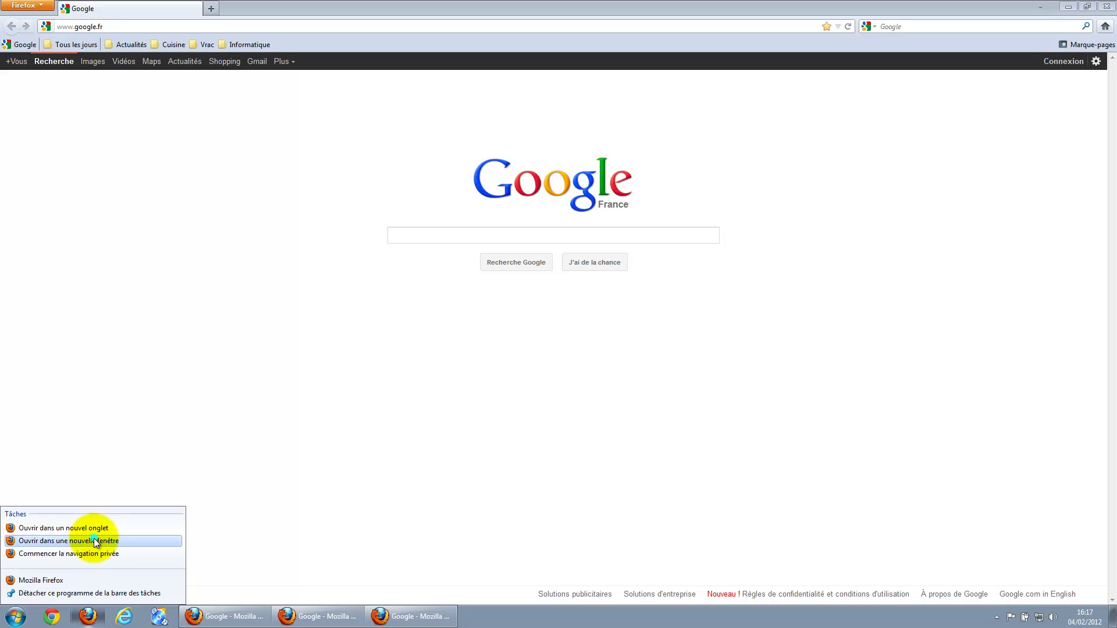
pyautogui.click(99, 541)
pyautogui.rightClick(89, 615)
pyautogui.click(92, 544)
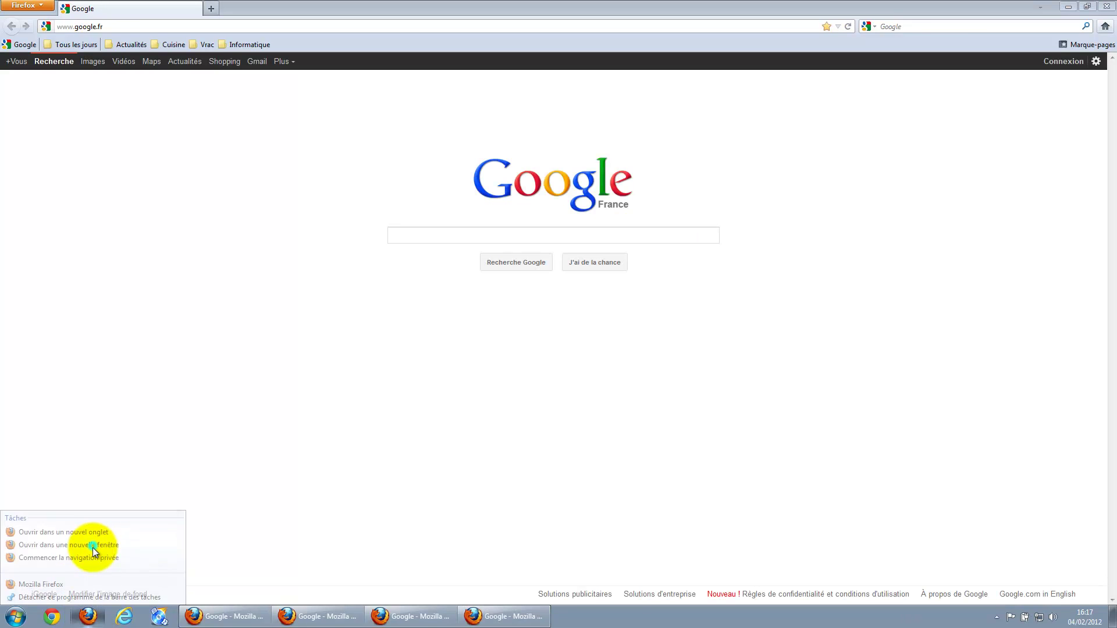
pyautogui.rightClick(88, 618)
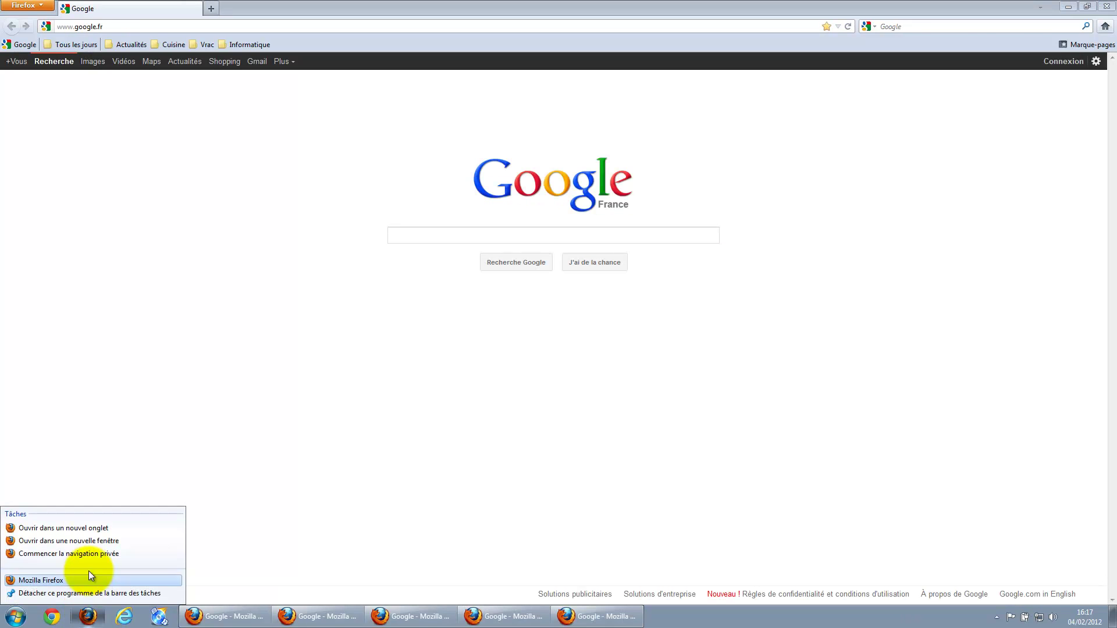
pyautogui.click(84, 545)
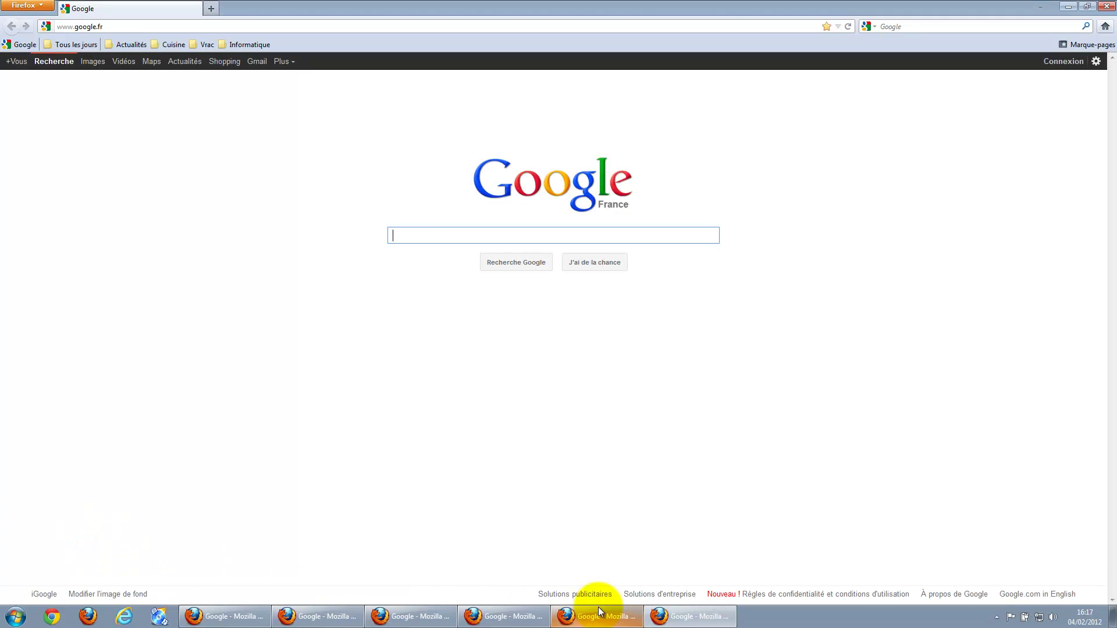
# - Switch through the six open Firefox windows using their separate taskbar buttons
pyautogui.click(226, 623)
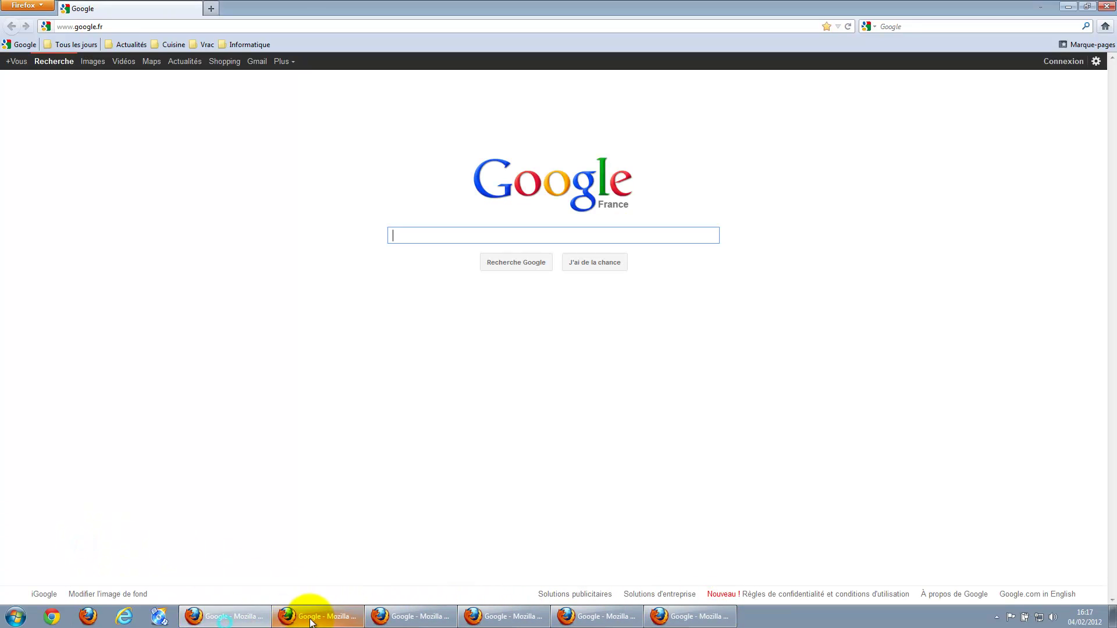
pyautogui.click(314, 622)
pyautogui.click(409, 622)
pyautogui.click(501, 621)
pyautogui.click(608, 622)
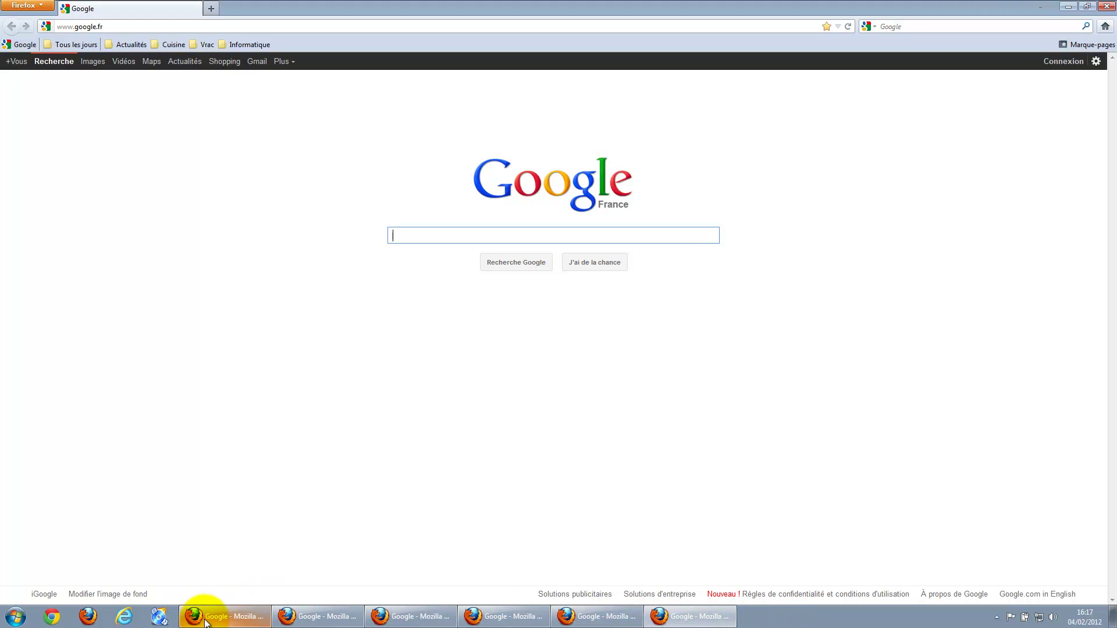
pyautogui.click(719, 621)
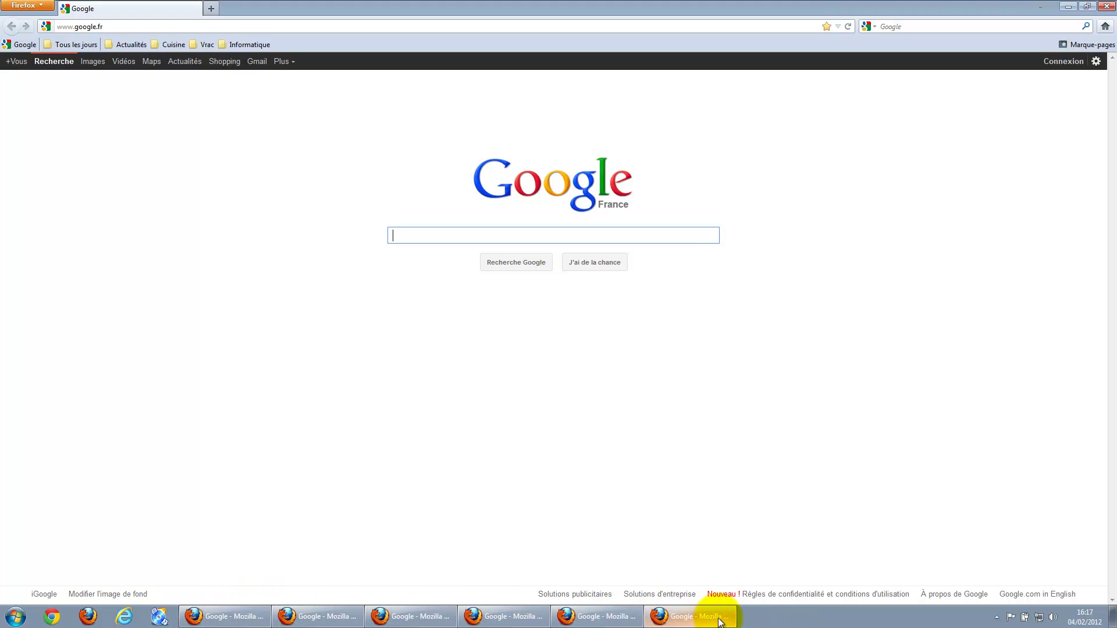
# - Set the taskbar buttons to Combiner lorsque la barre des tâches est pleine in the taskbar properties and confirm
pyautogui.rightClick(768, 621)
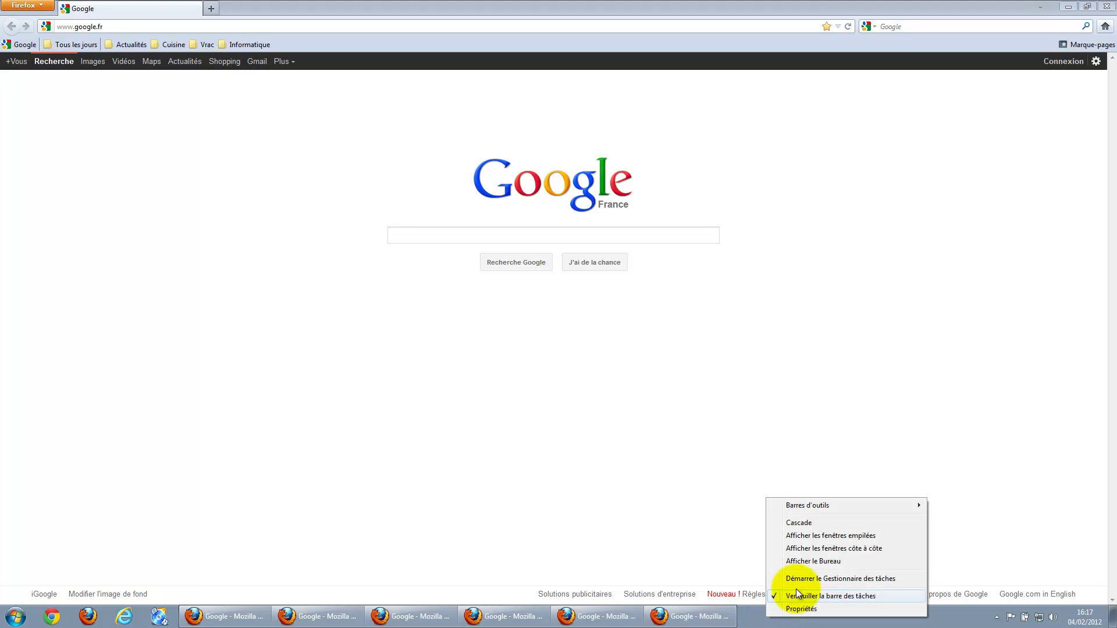
pyautogui.click(800, 609)
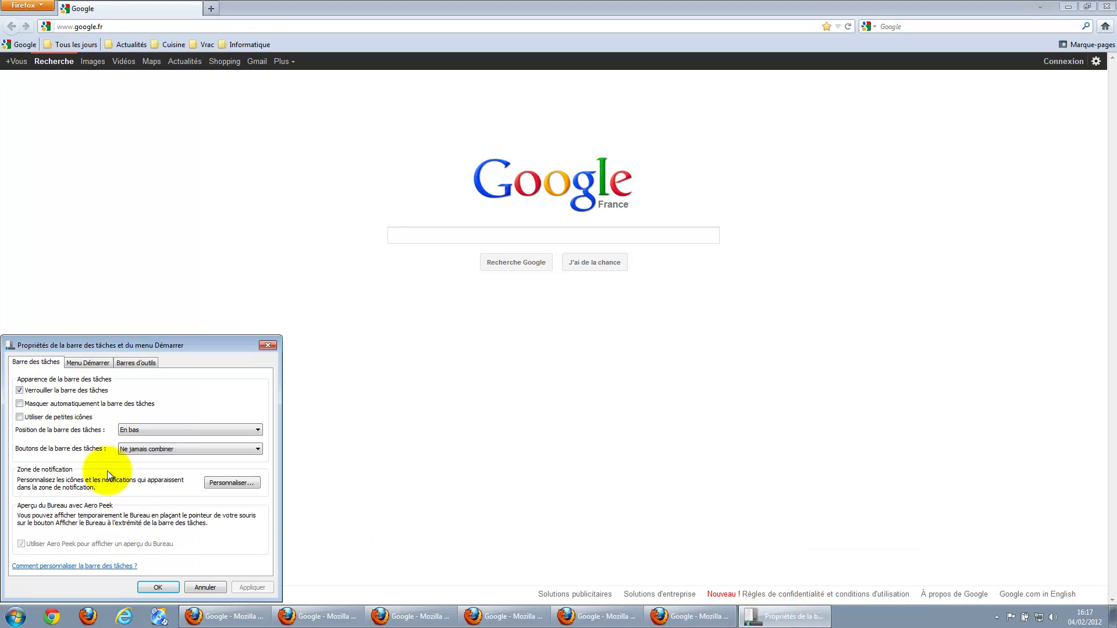
pyautogui.click(142, 450)
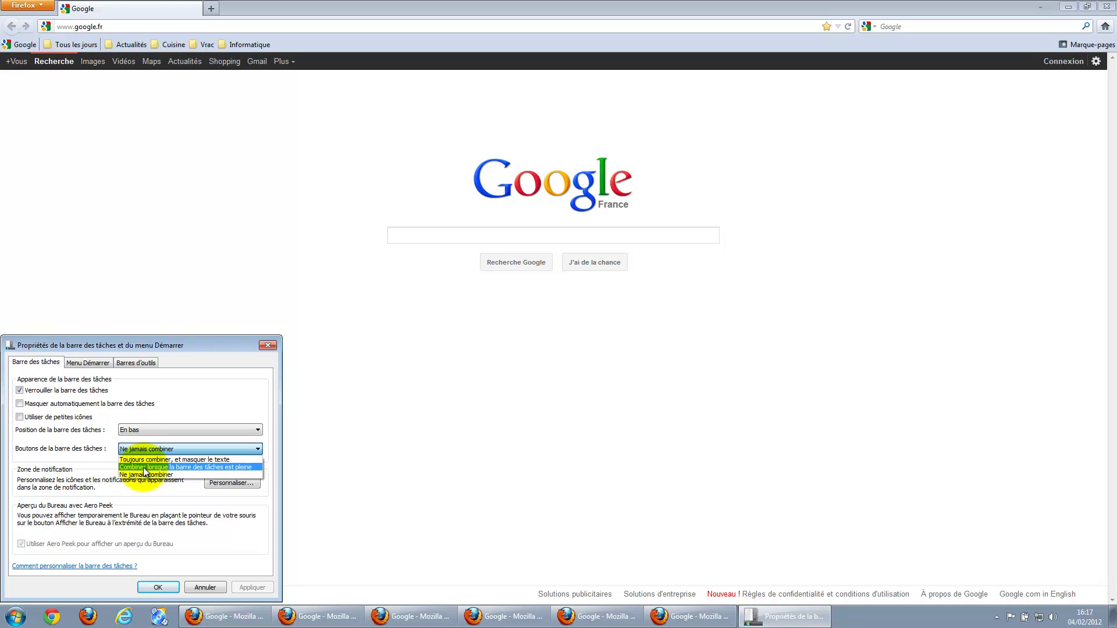
pyautogui.click(145, 468)
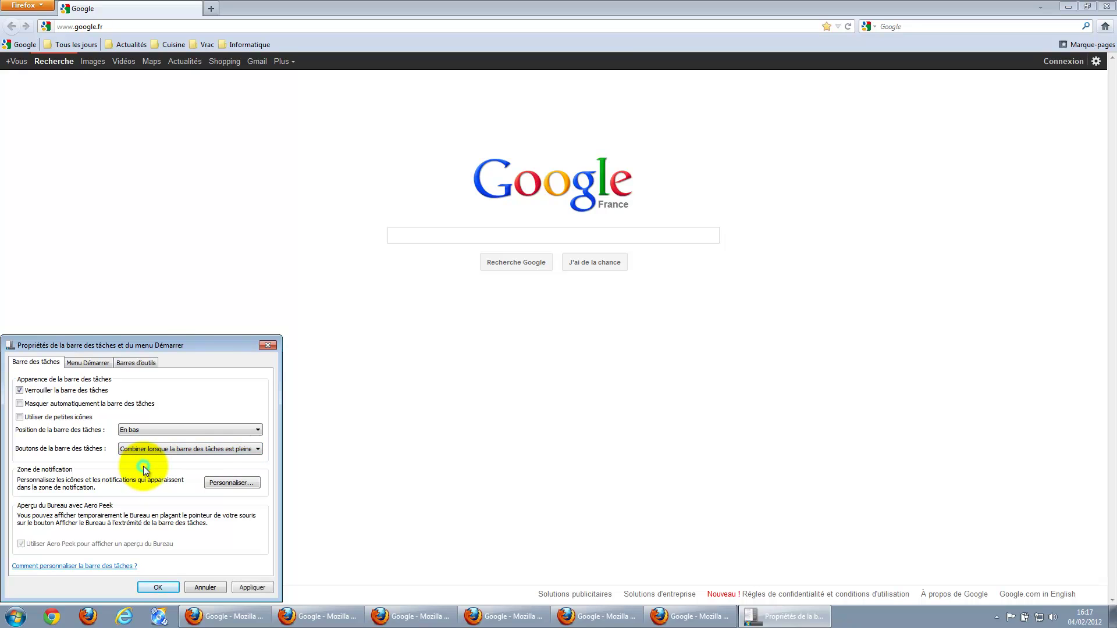
pyautogui.click(156, 588)
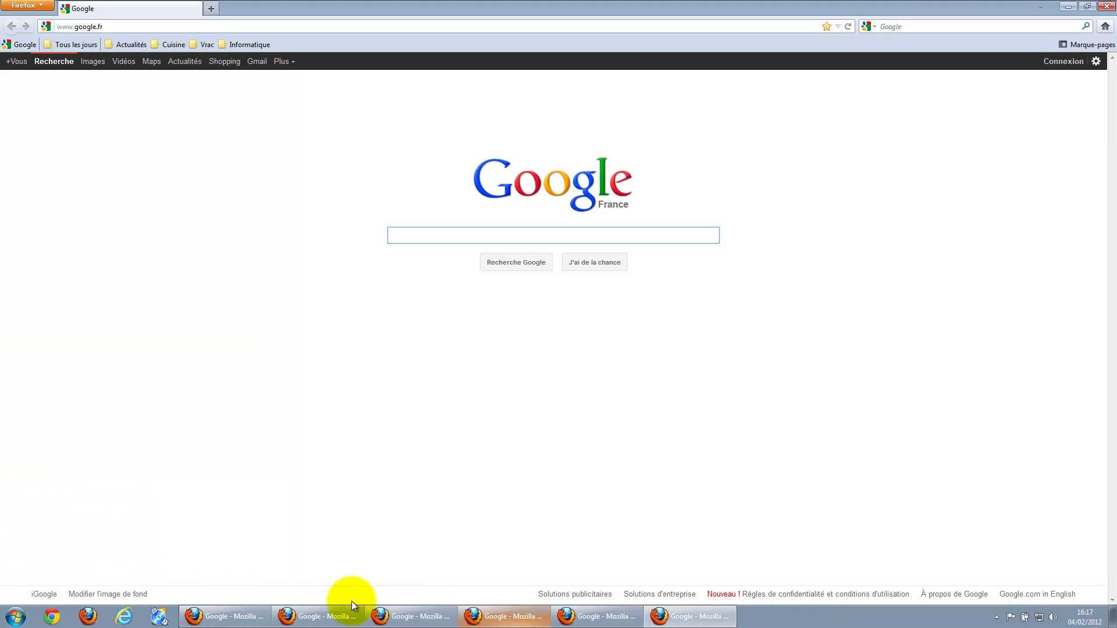
# - Open five more Firefox windows to fill the taskbar, bringing the total to eleven
pyautogui.rightClick(88, 616)
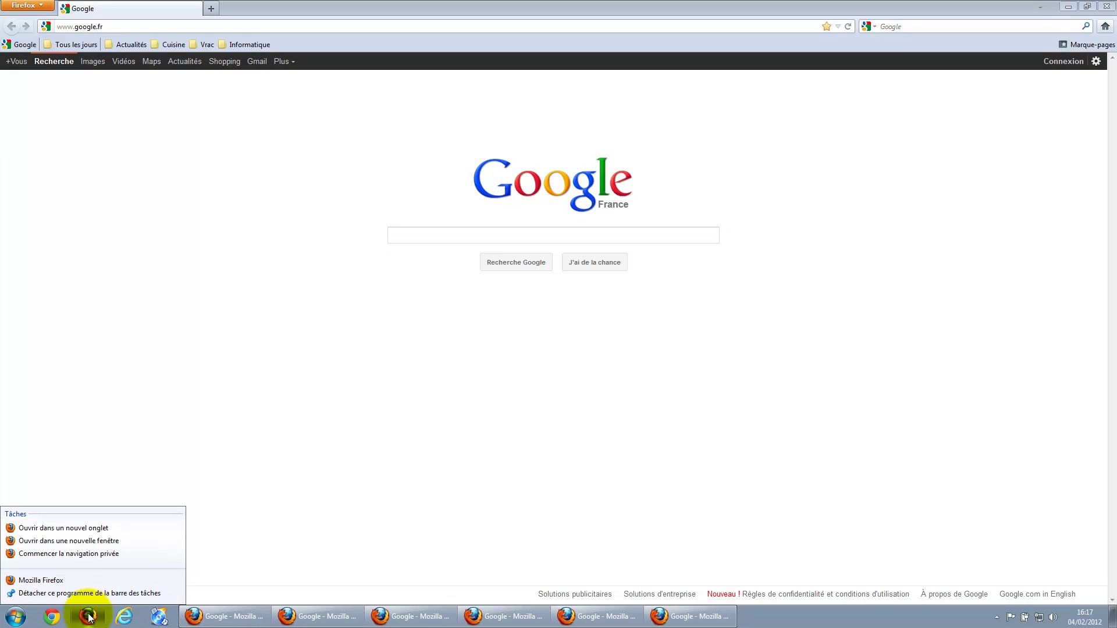
pyautogui.click(53, 541)
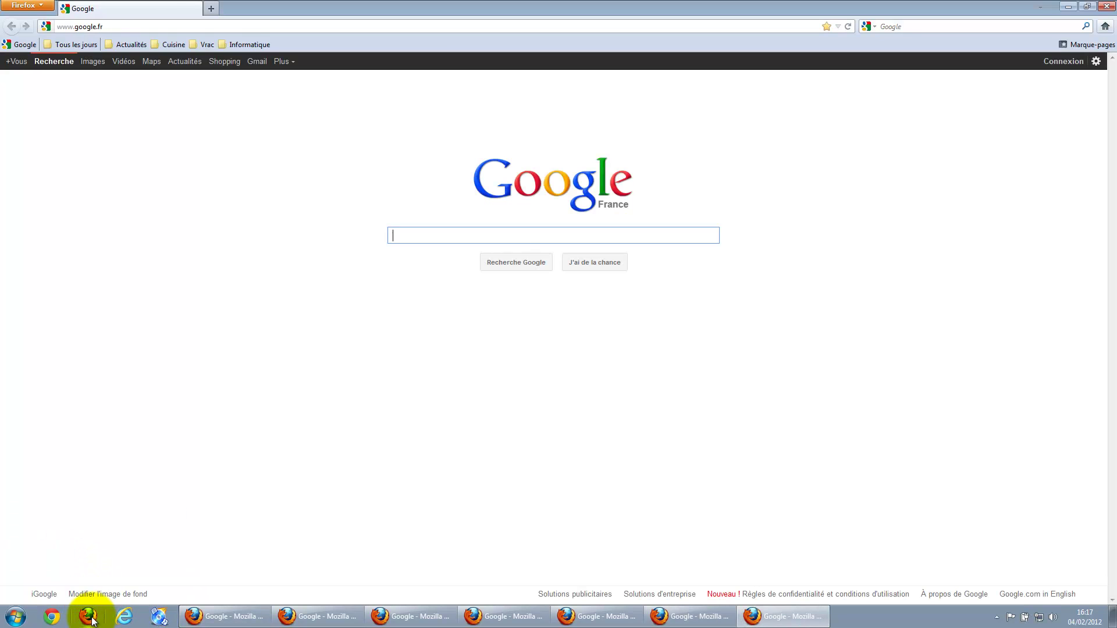
pyautogui.rightClick(87, 615)
pyautogui.click(78, 540)
pyautogui.rightClick(88, 614)
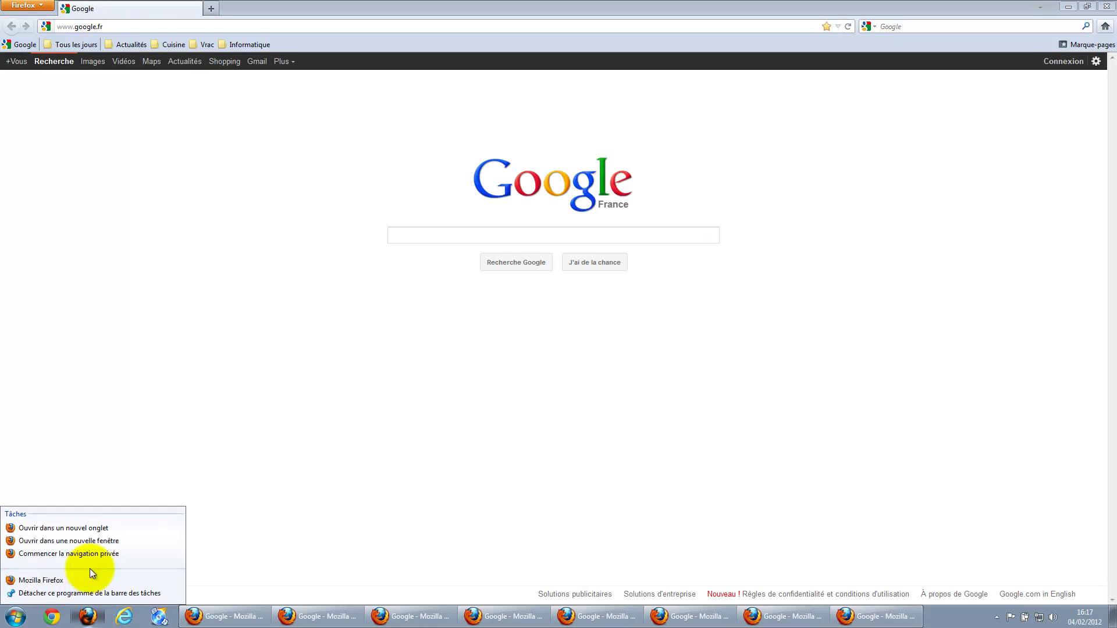
pyautogui.click(89, 541)
pyautogui.rightClick(88, 615)
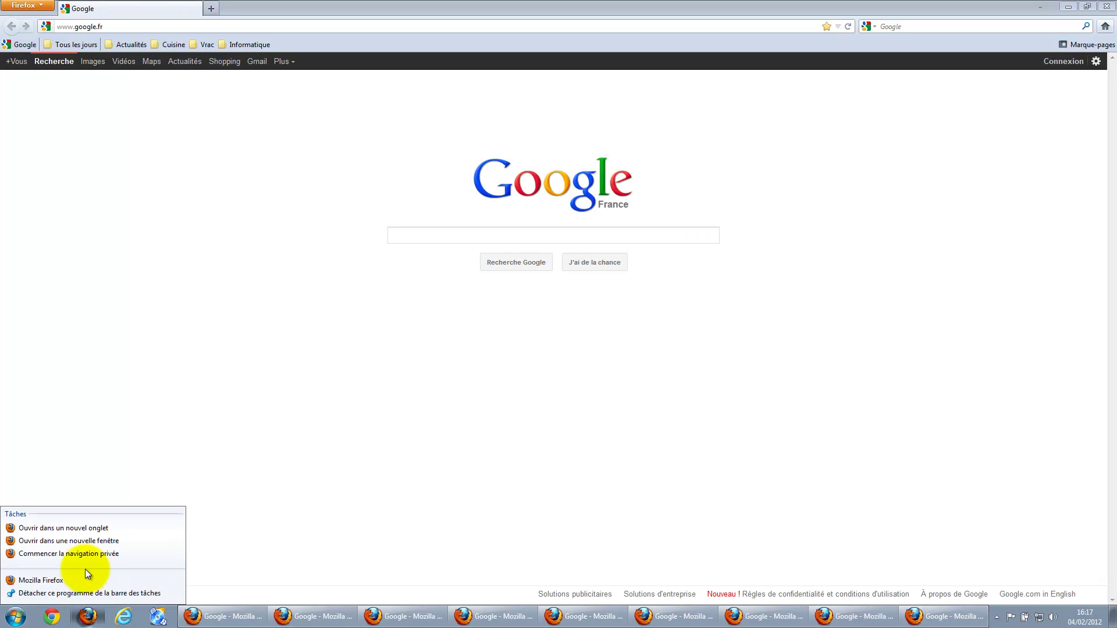
pyautogui.click(91, 542)
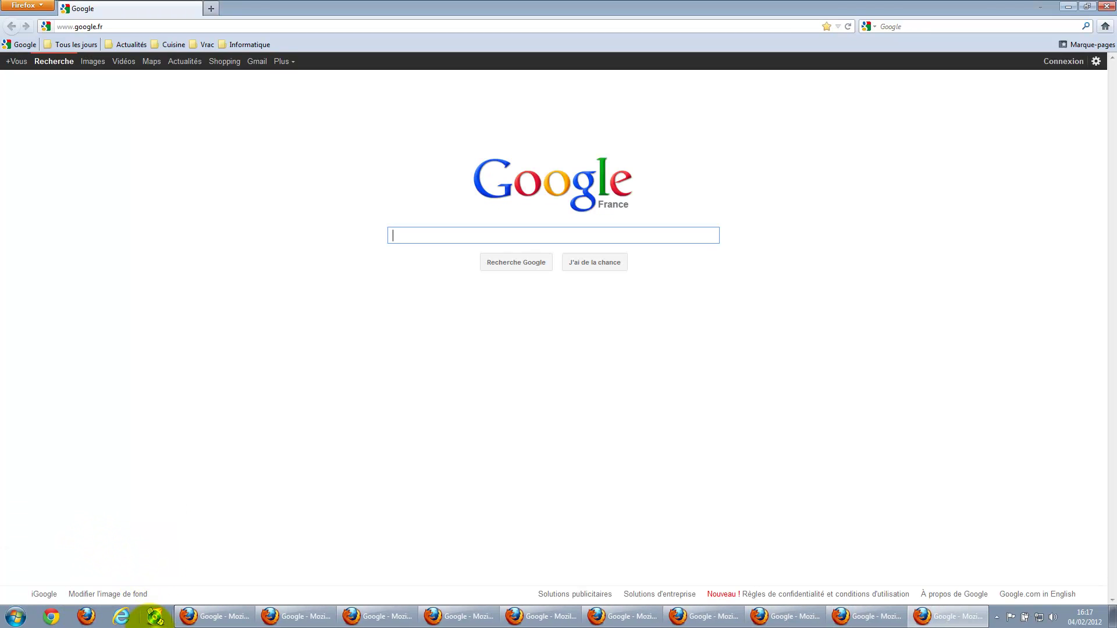
pyautogui.rightClick(84, 617)
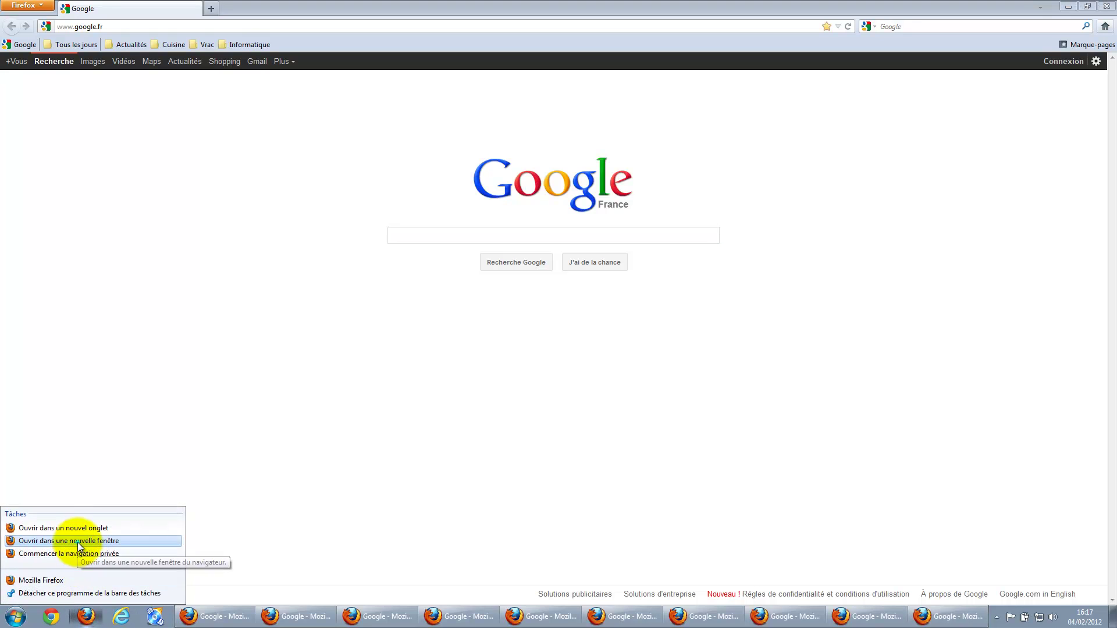
pyautogui.click(78, 542)
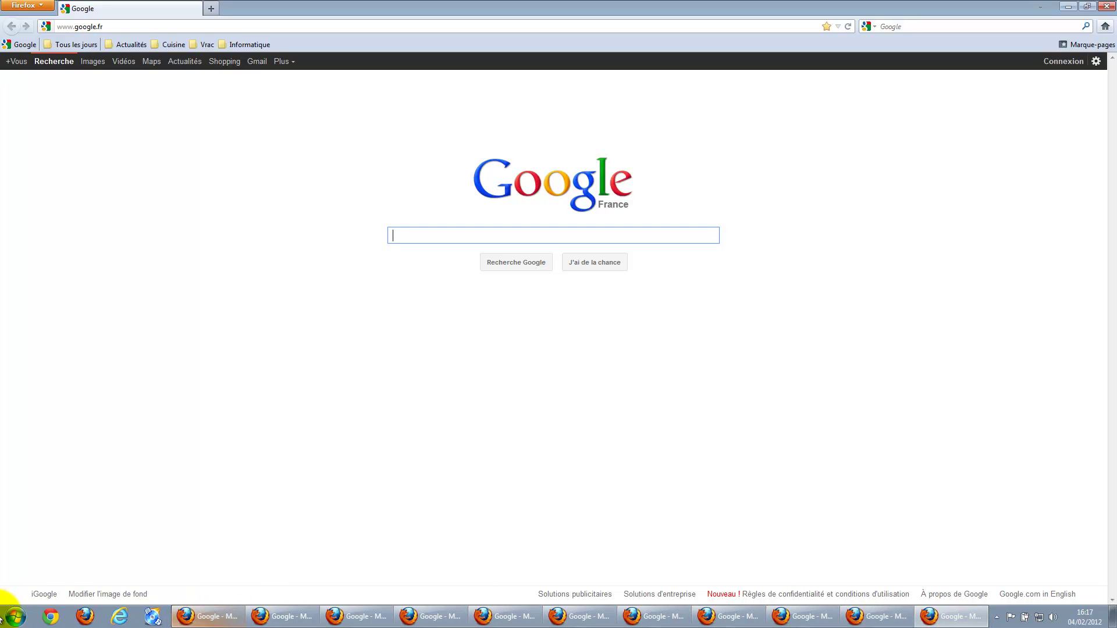
# - Bring the last Firefox windows forward and close five of them, leaving six open
pyautogui.click(953, 619)
pyautogui.click(963, 617)
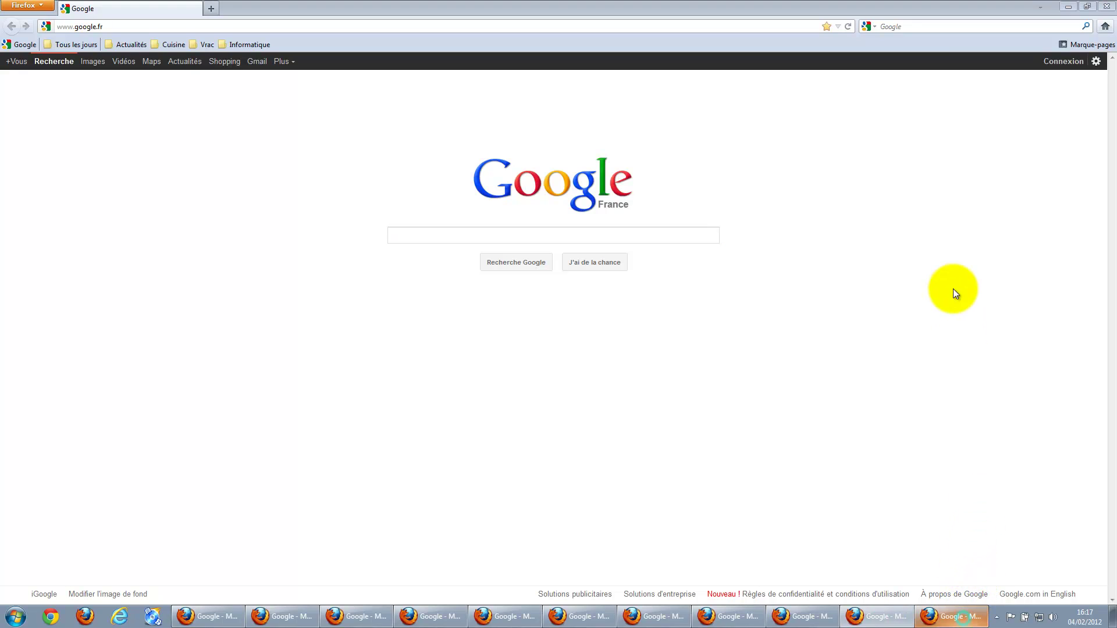
pyautogui.click(1115, 0)
pyautogui.click(1115, 1)
pyautogui.click(1115, 1)
pyautogui.click(1115, 1)
pyautogui.click(1114, 1)
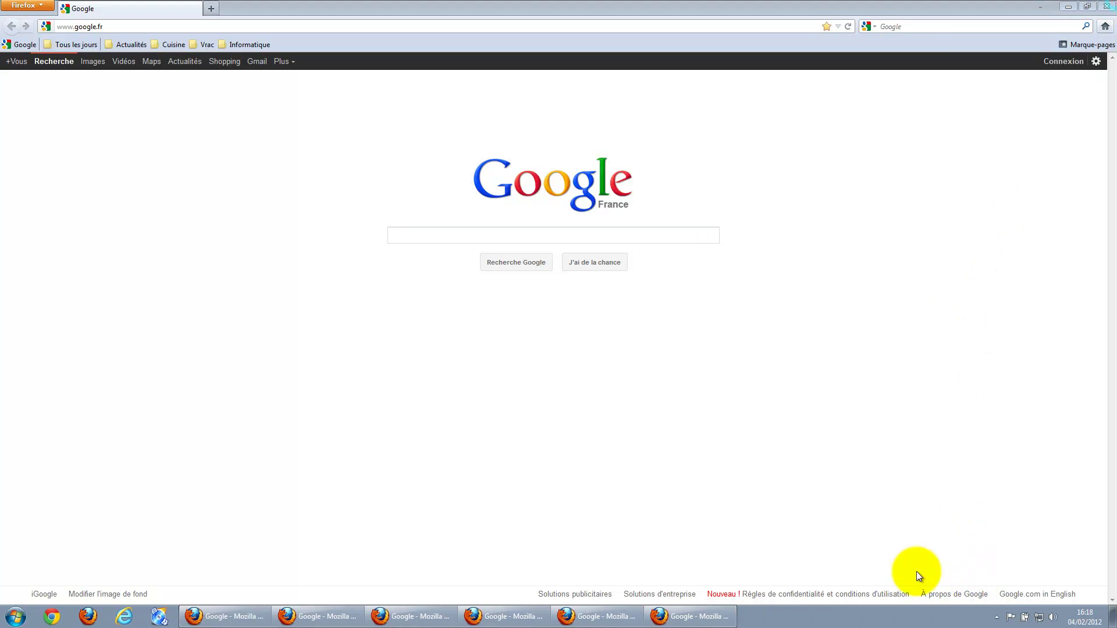
# - Set the taskbar buttons back to Toujours combiner, et masquer le texte in the taskbar properties and confirm
pyautogui.rightClick(840, 618)
pyautogui.click(858, 613)
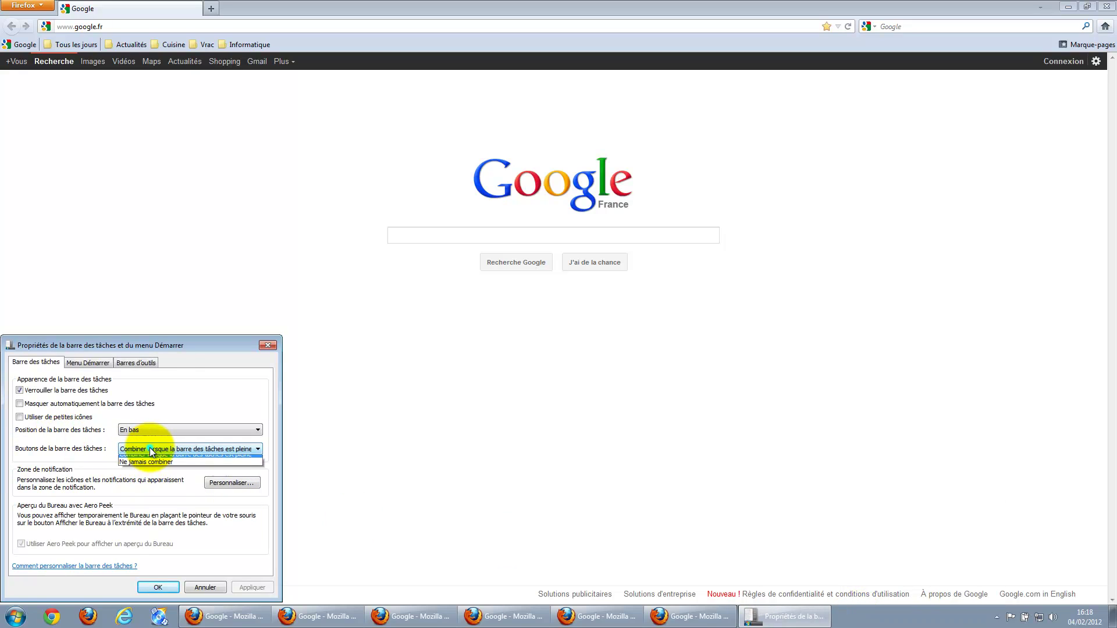
pyautogui.click(152, 460)
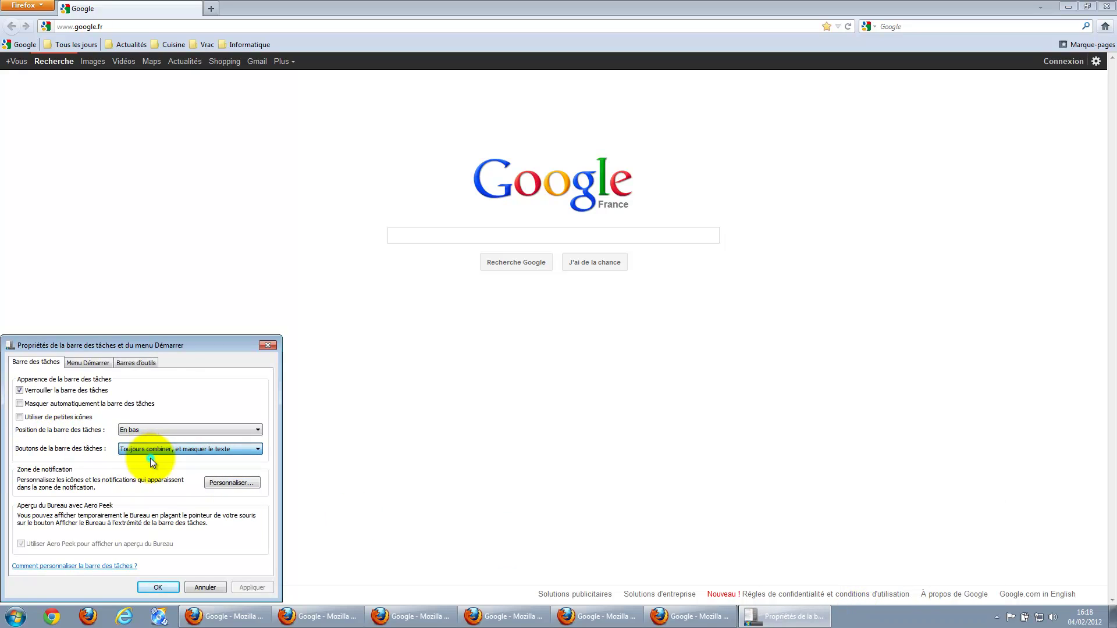
pyautogui.click(157, 588)
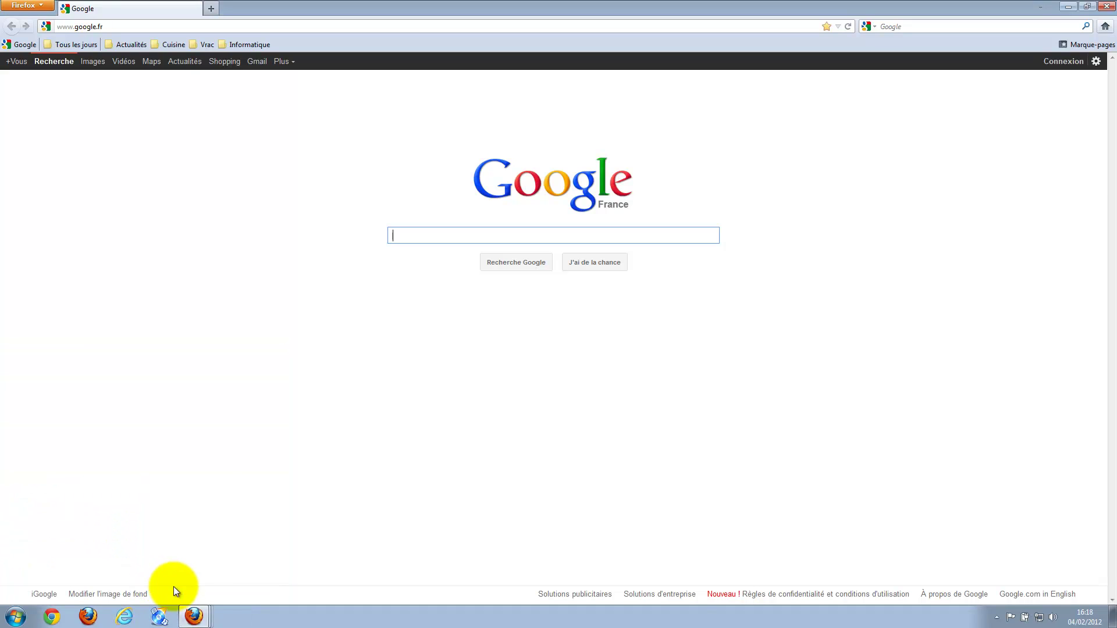
# - Review the button-combining setting in the taskbar properties, and display the list of grouped Firefox windows
pyautogui.rightClick(317, 603)
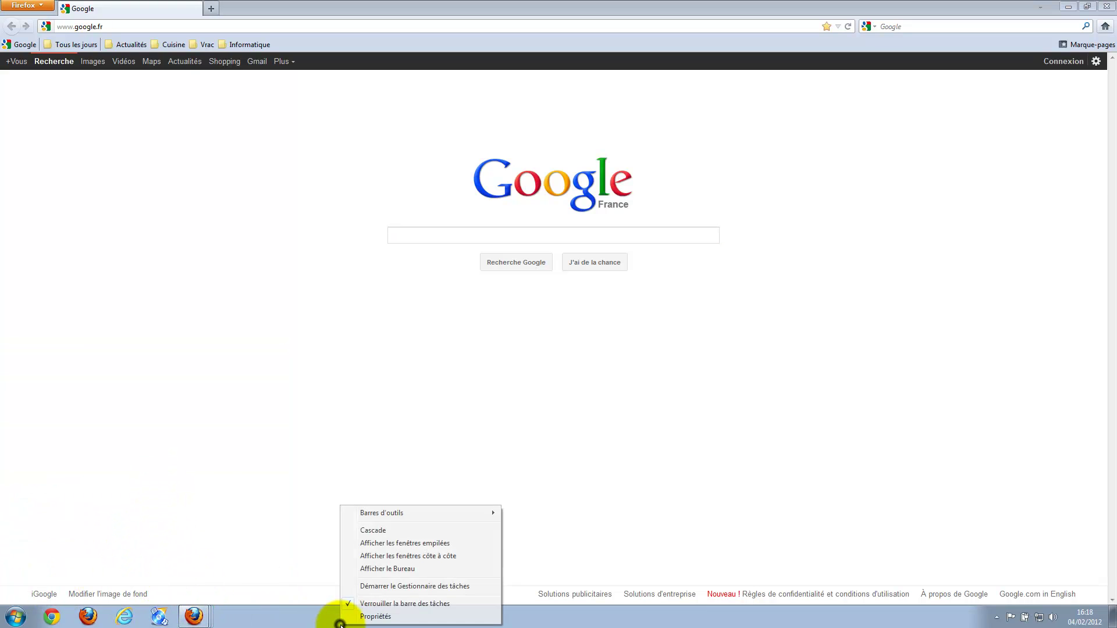
pyautogui.click(355, 594)
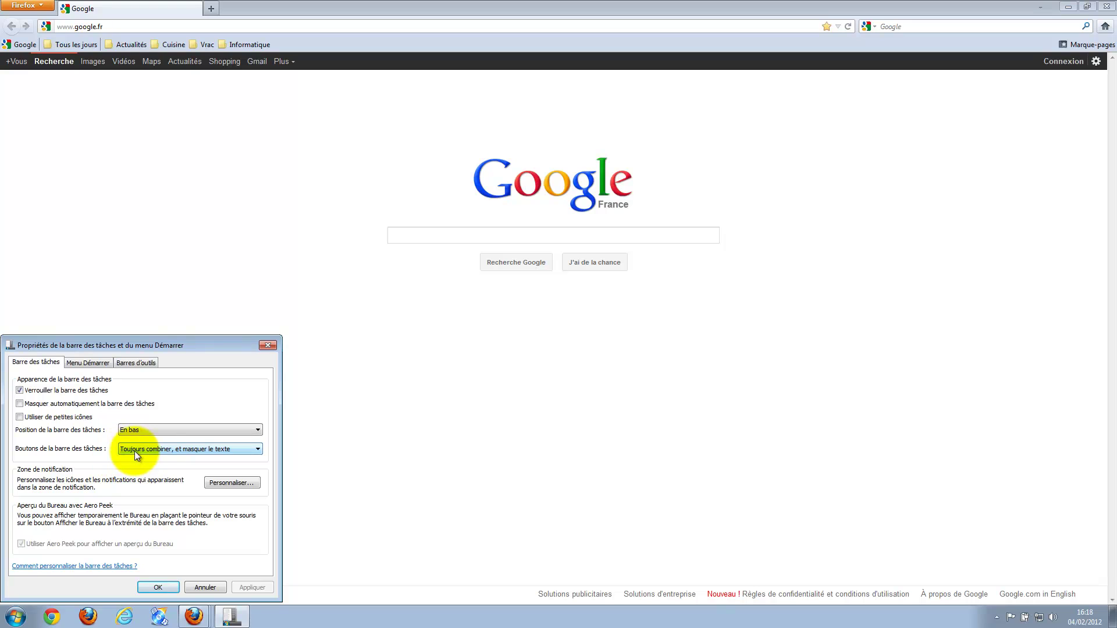
pyautogui.click(297, 623)
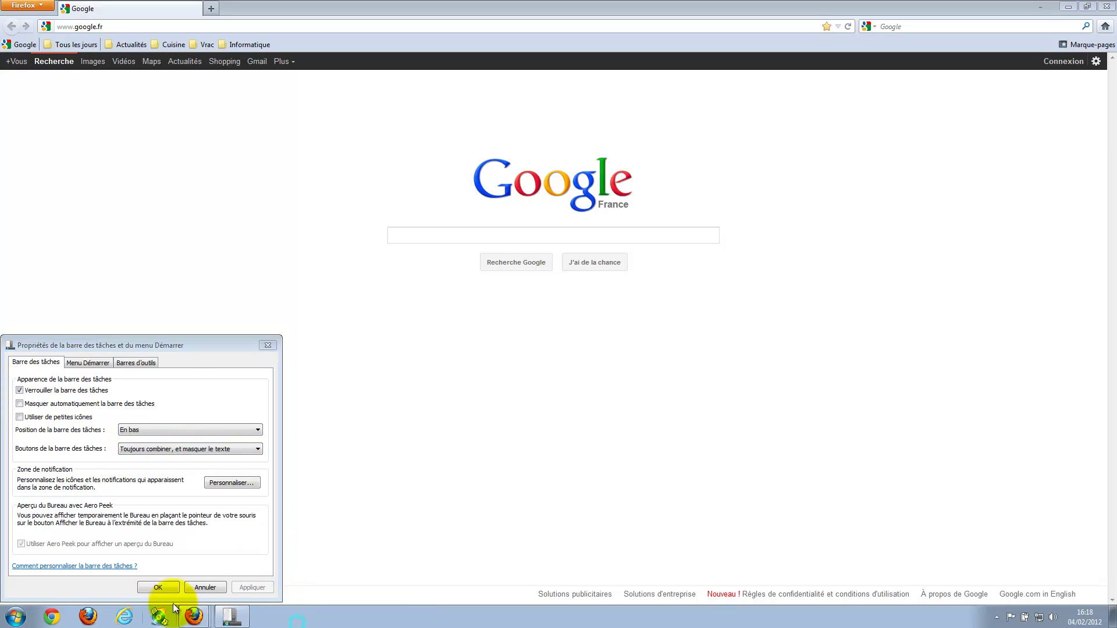
pyautogui.click(164, 585)
pyautogui.click(191, 620)
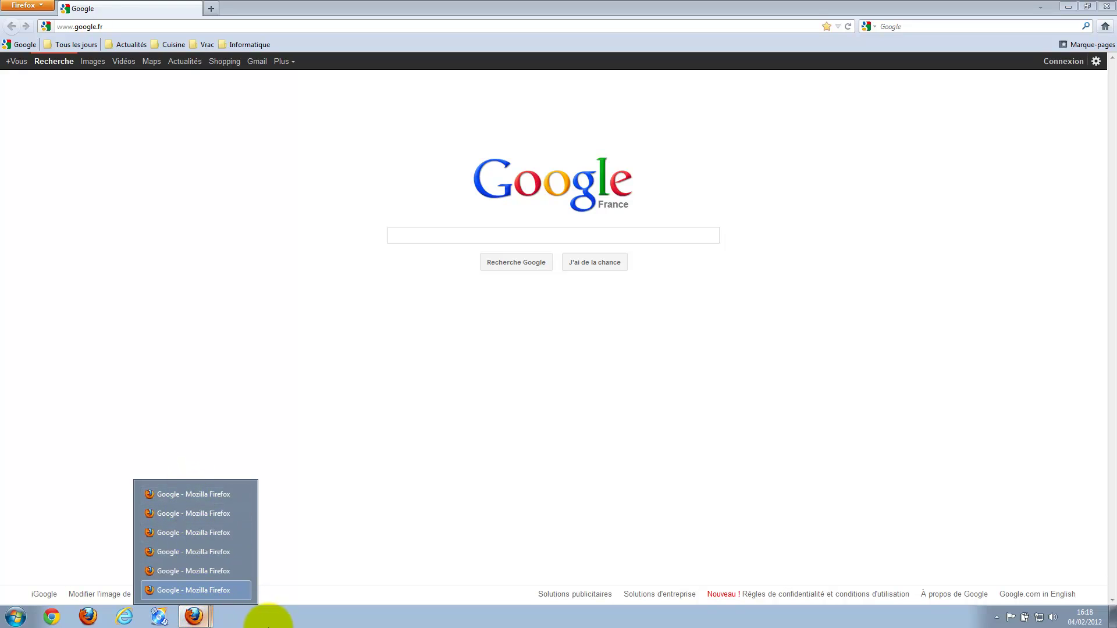
pyautogui.click(272, 623)
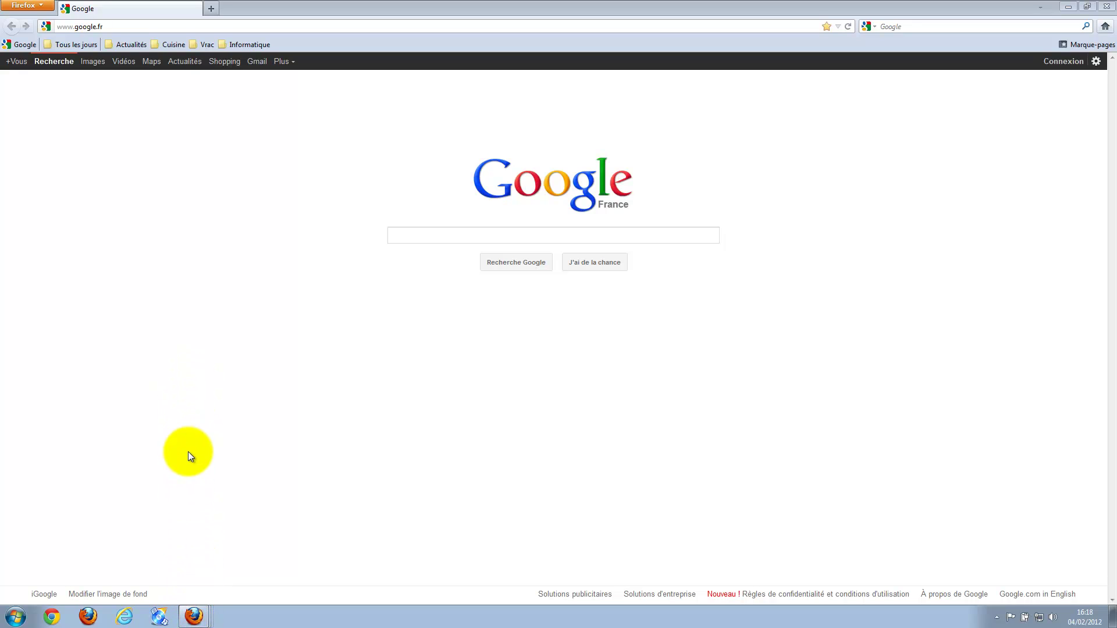
# - Choose Ne jamais combiner for the taskbar buttons, restore Toujours combiner, et masquer le texte, and confirm the taskbar properties
pyautogui.moveTo(193, 615)
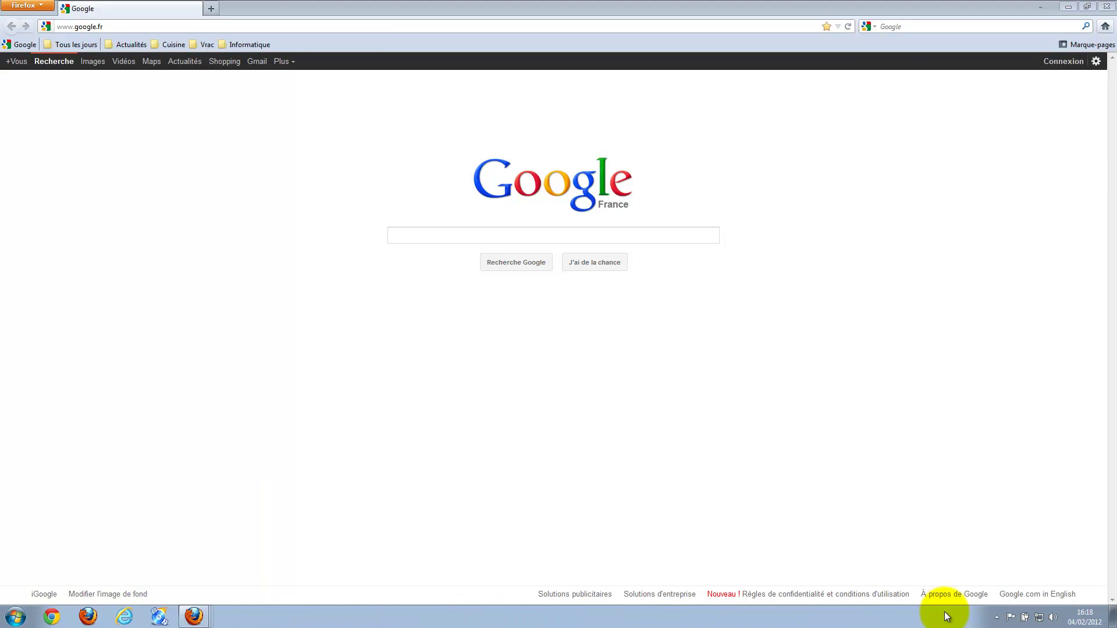
pyautogui.rightClick(232, 621)
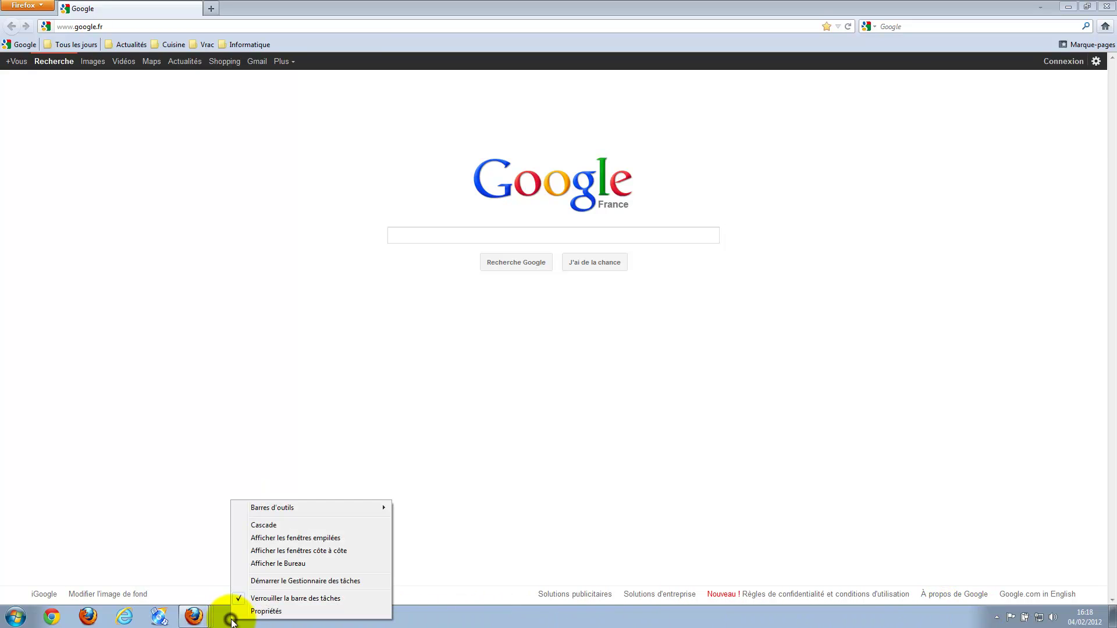
pyautogui.click(262, 611)
pyautogui.click(147, 449)
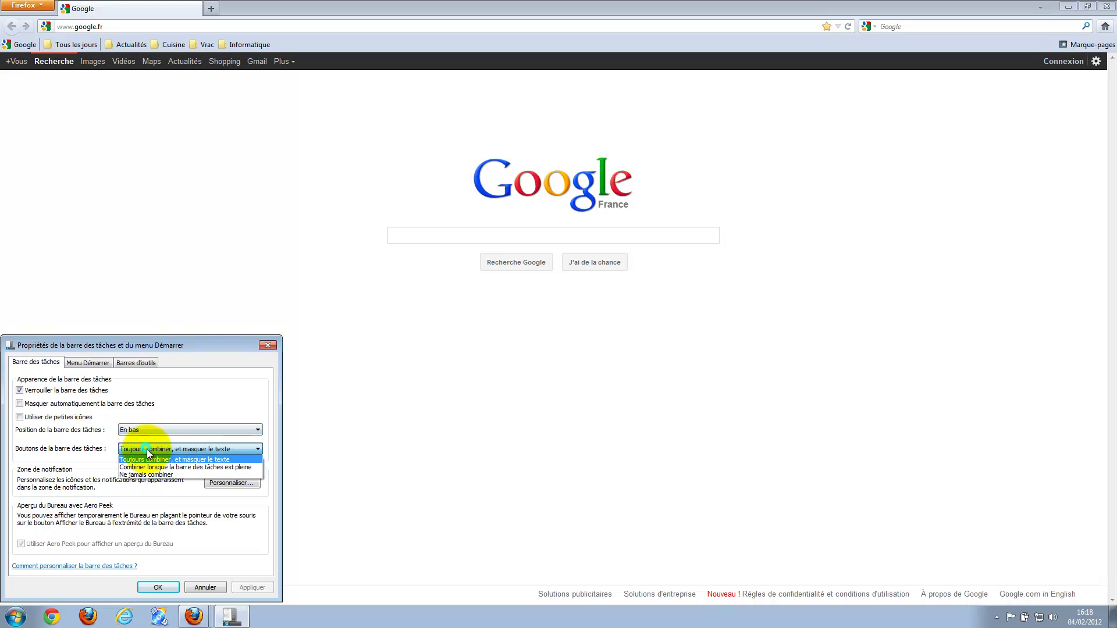
pyautogui.click(146, 448)
pyautogui.click(146, 448)
pyautogui.click(152, 474)
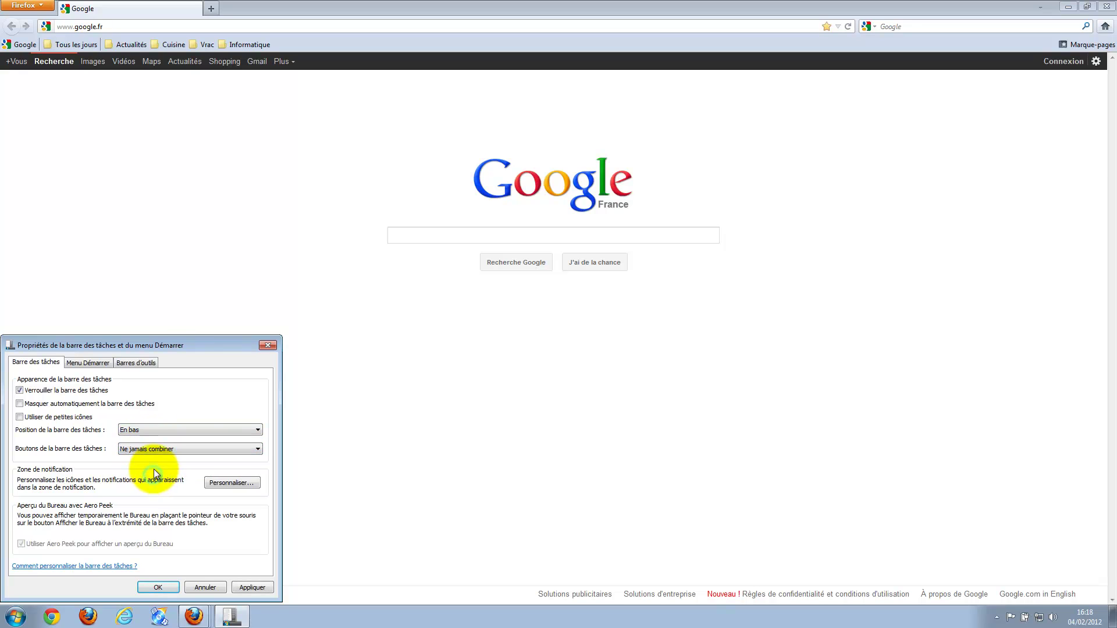
pyautogui.click(152, 448)
pyautogui.click(147, 456)
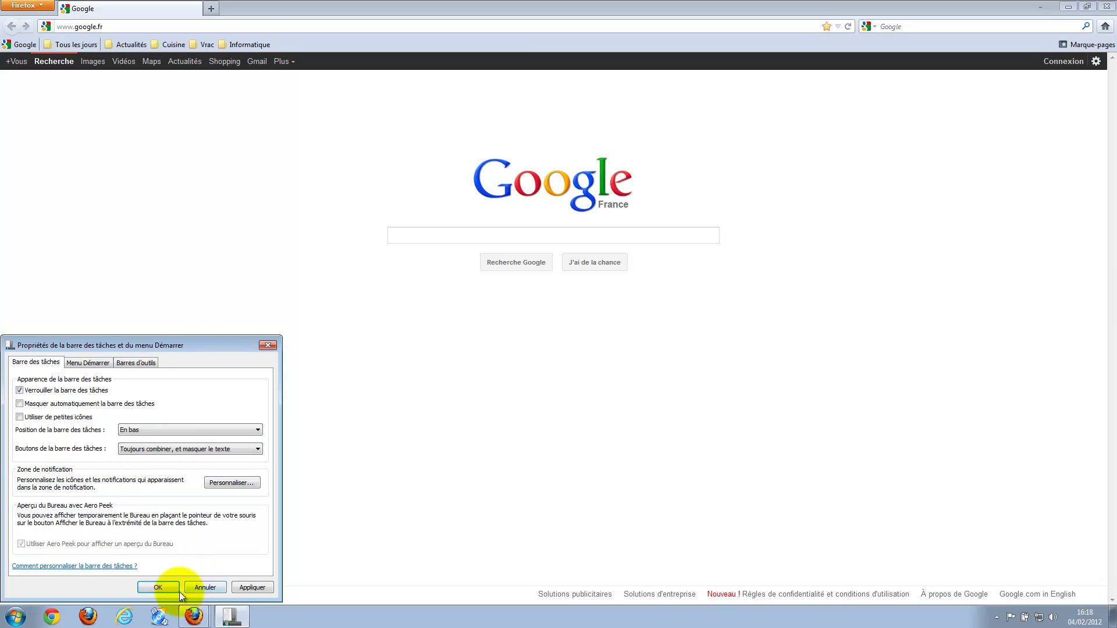
pyautogui.click(158, 588)
# - Open the notification area icon settings from the taskbar properties, and display the hidden icons for comparison
pyautogui.rightClick(265, 615)
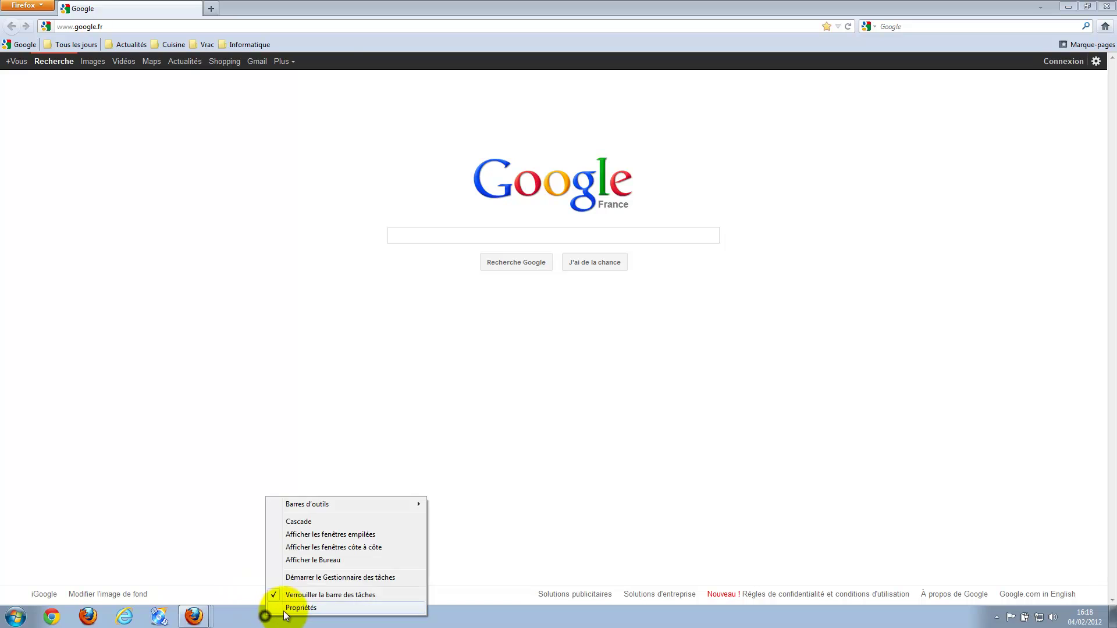
pyautogui.click(285, 610)
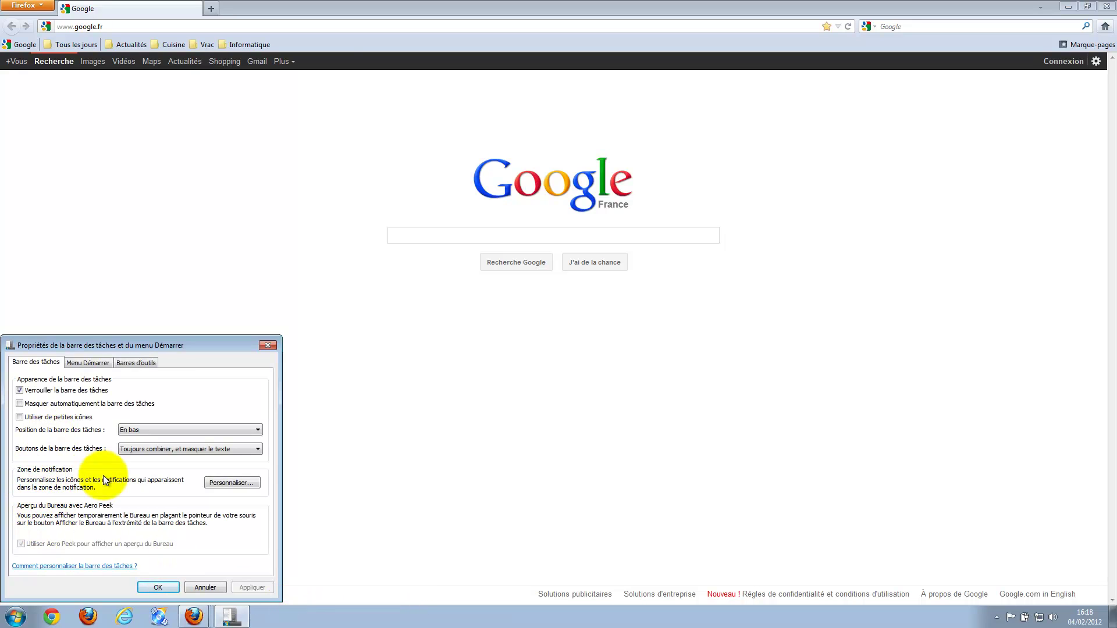
pyautogui.click(220, 481)
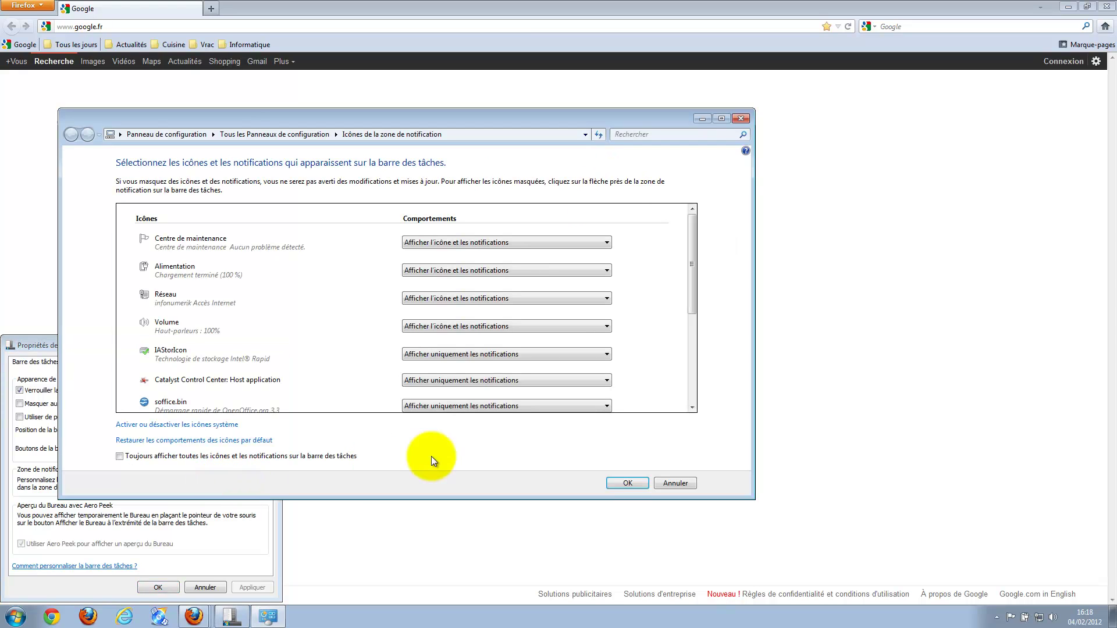
pyautogui.click(995, 617)
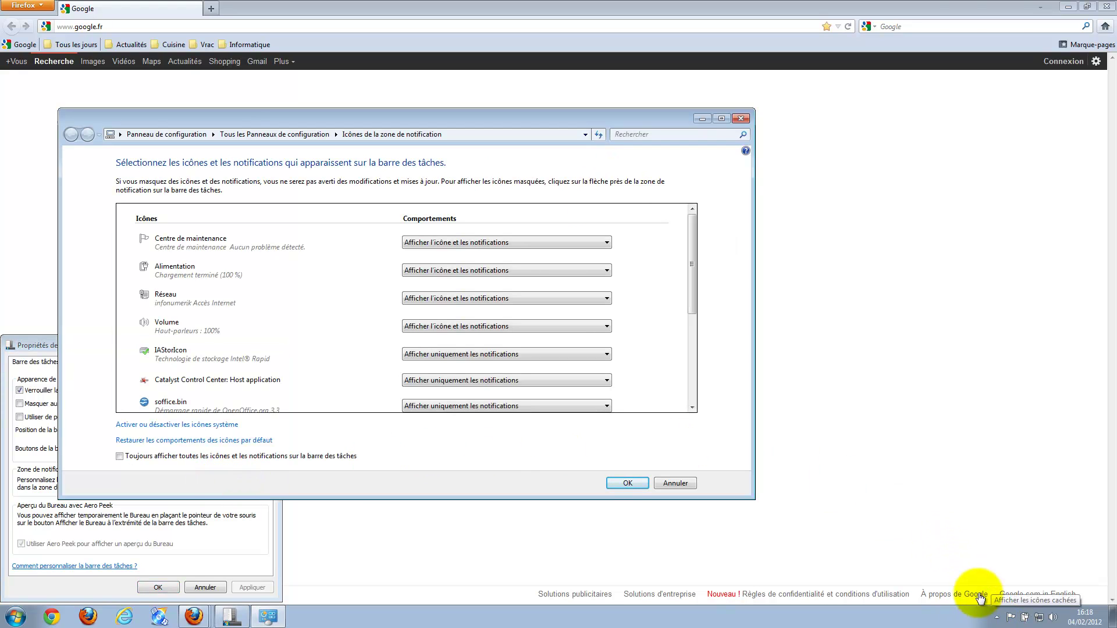
pyautogui.click(996, 619)
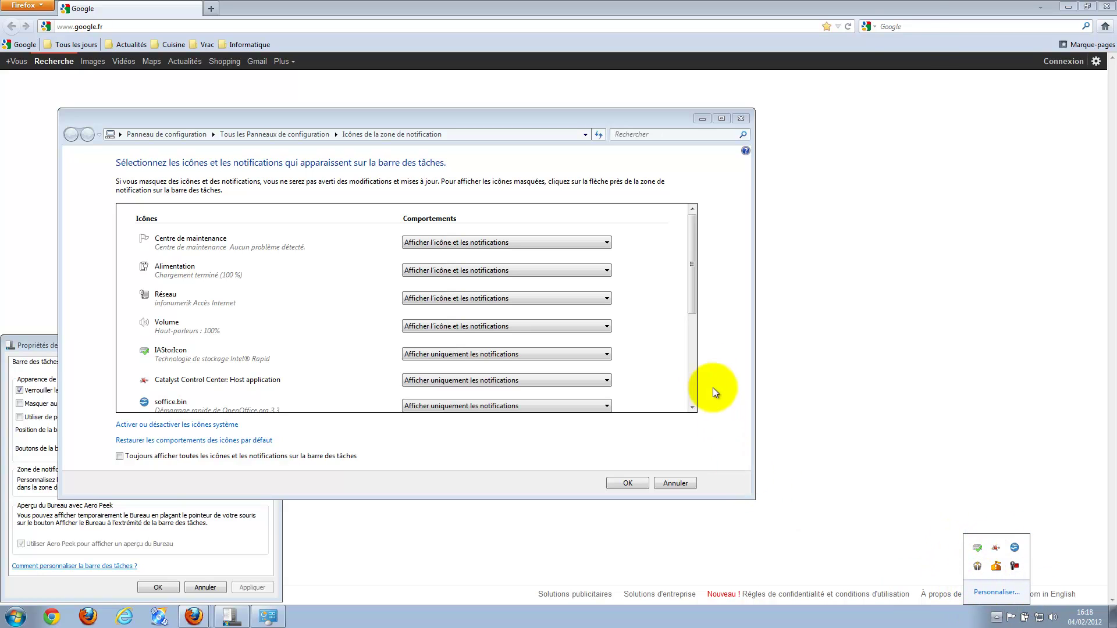
pyautogui.click(703, 404)
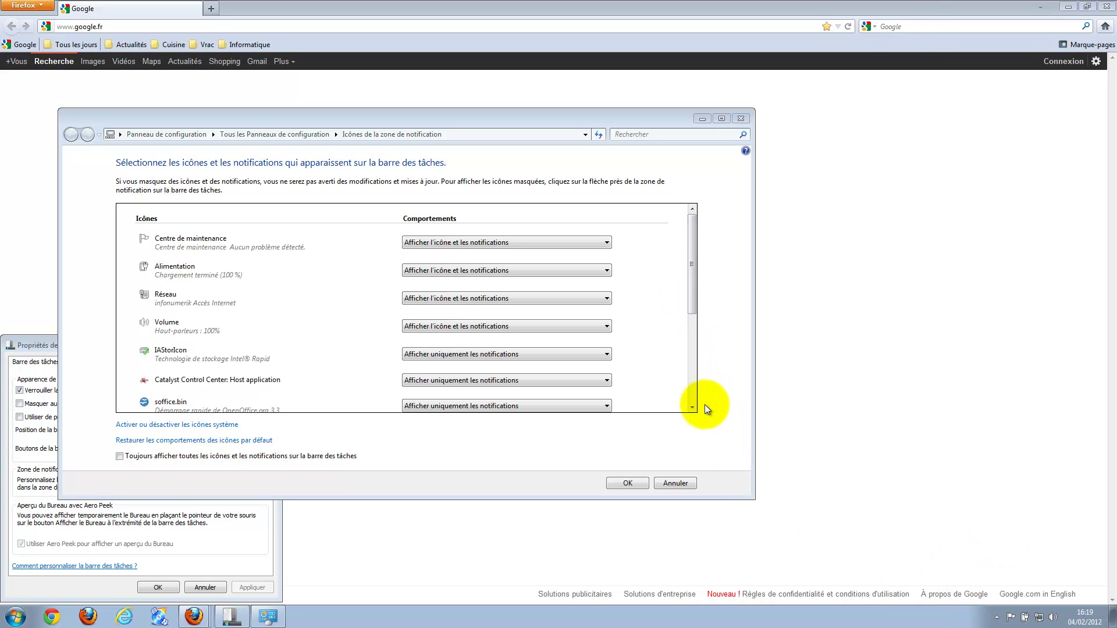
# - Set Microsoft Security Client User Interface to Afficher l'icône et les notifications, and confirm the notification area icon settings
pyautogui.click(690, 318)
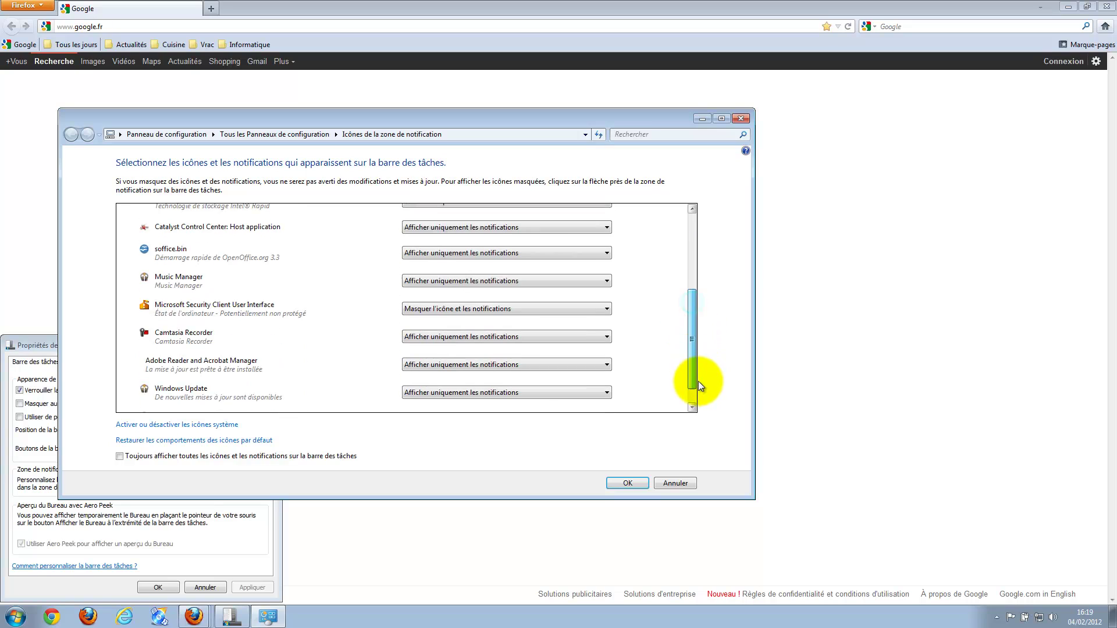
pyautogui.click(996, 617)
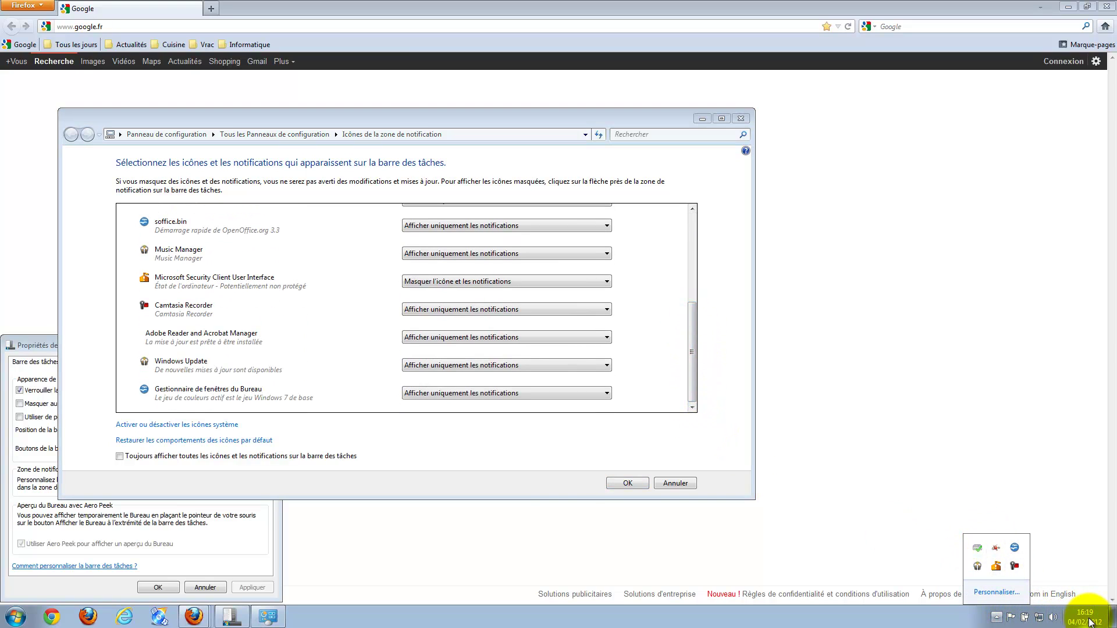
pyautogui.click(715, 392)
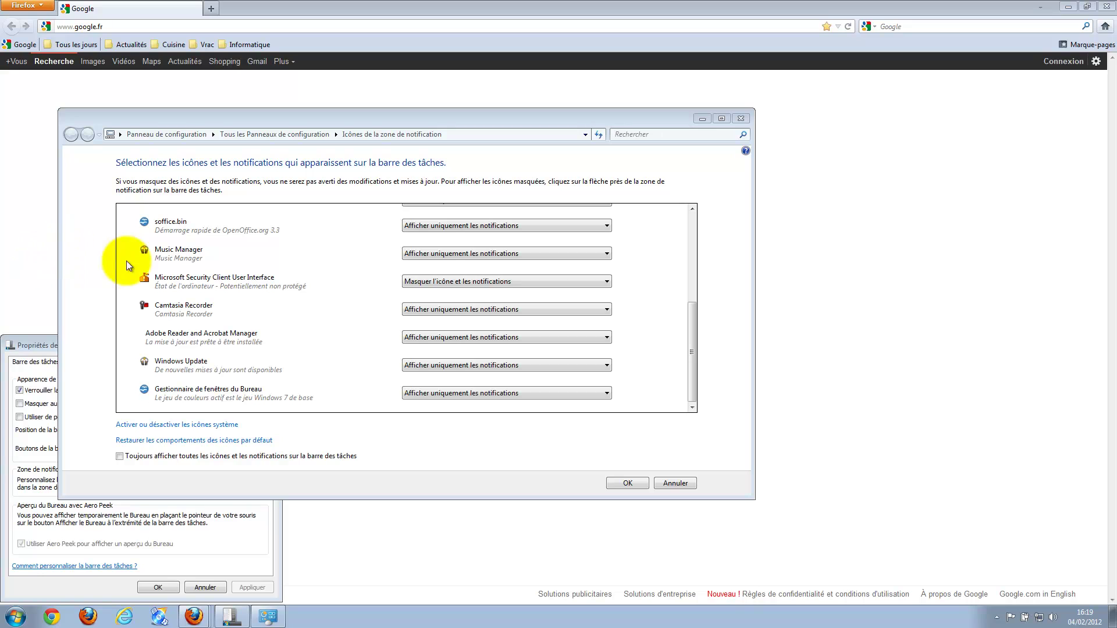
pyautogui.click(423, 281)
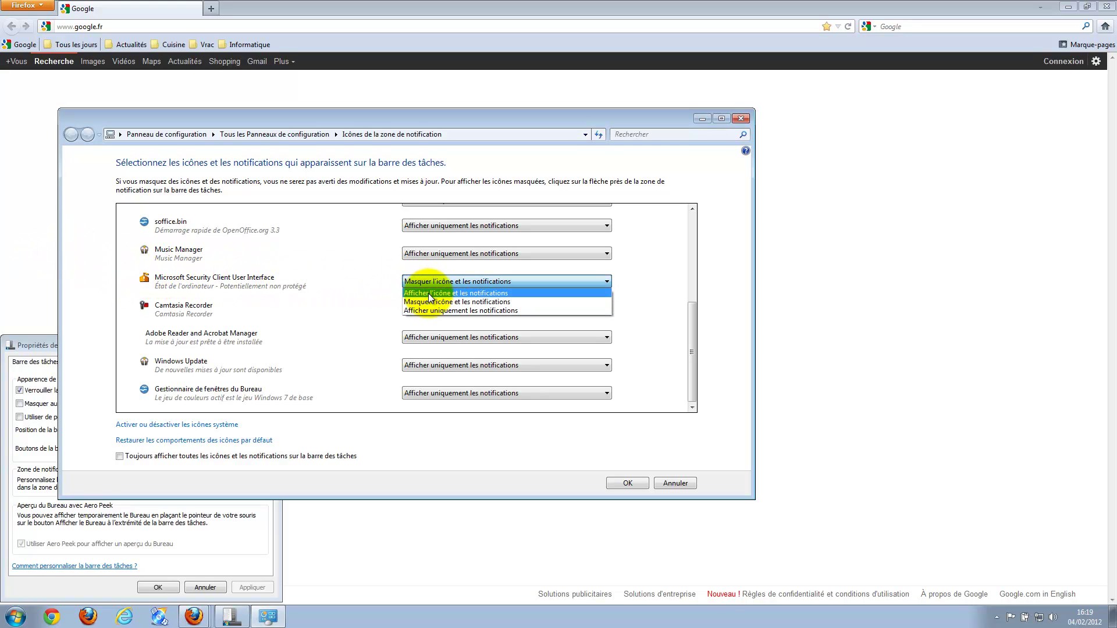
pyautogui.click(430, 293)
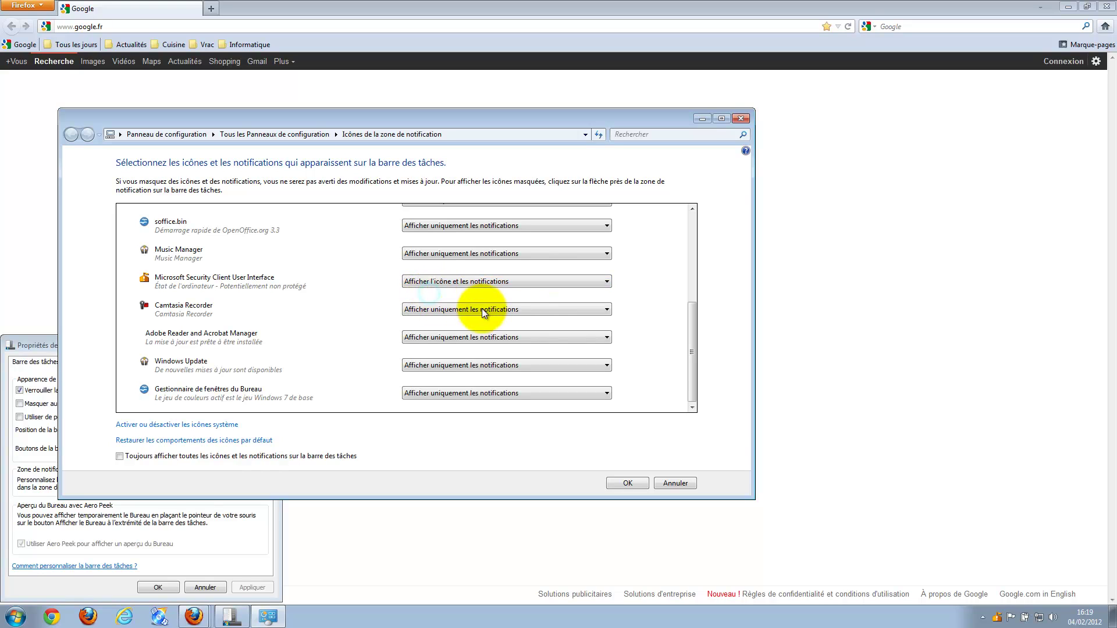
pyautogui.moveTo(991, 619)
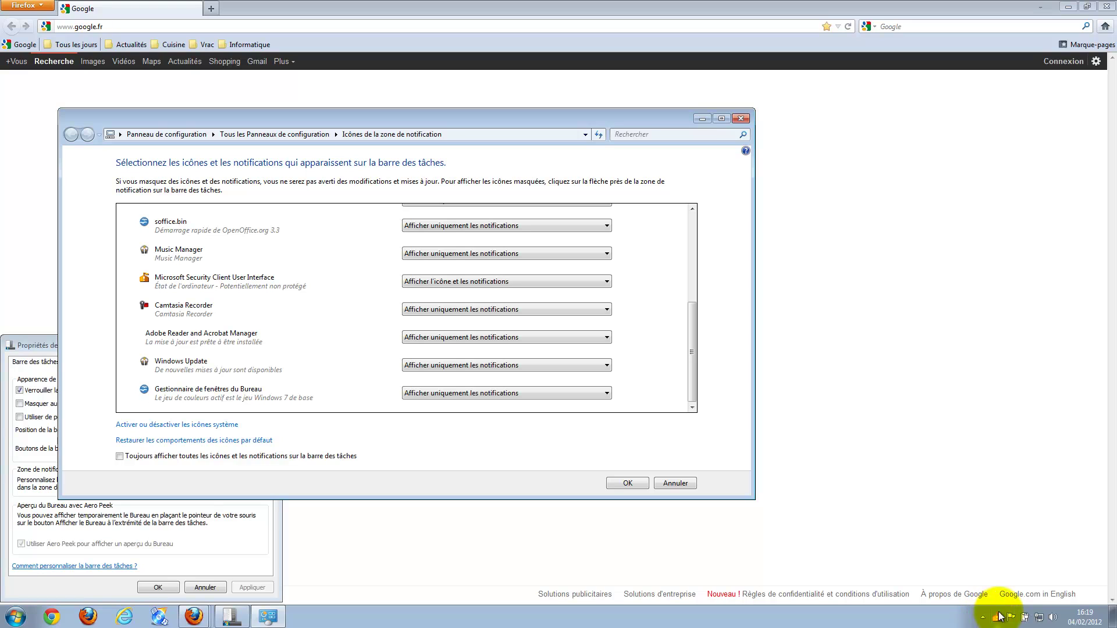
pyautogui.click(624, 483)
# - Open Microsoft Security Essentials from its notification icon, start a Rapide scan and minimize the window
pyautogui.doubleClick(998, 617)
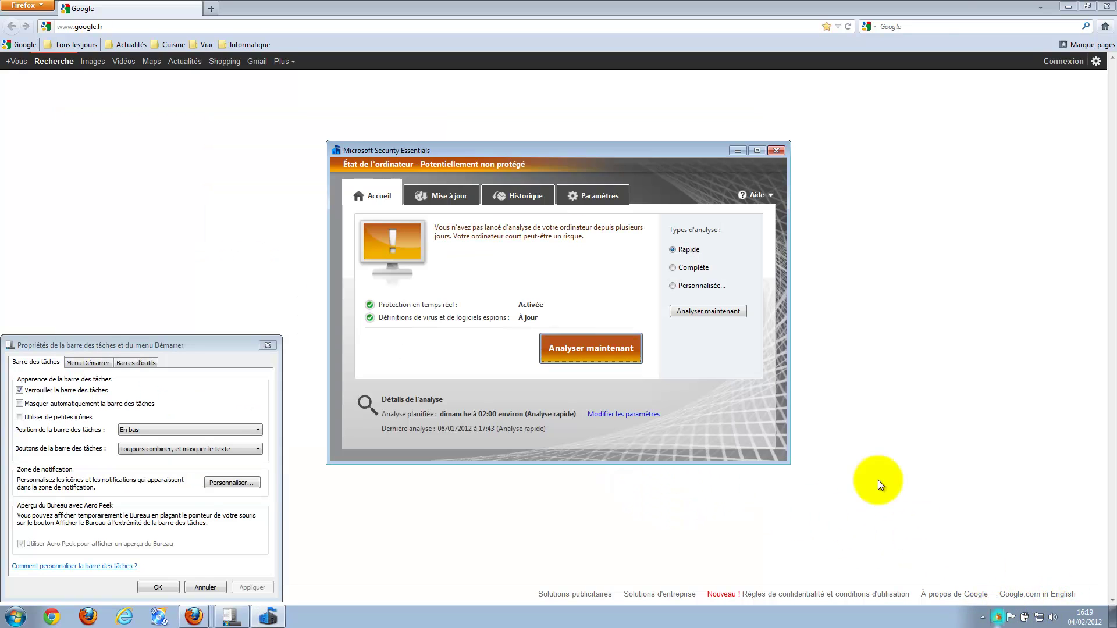
pyautogui.click(564, 349)
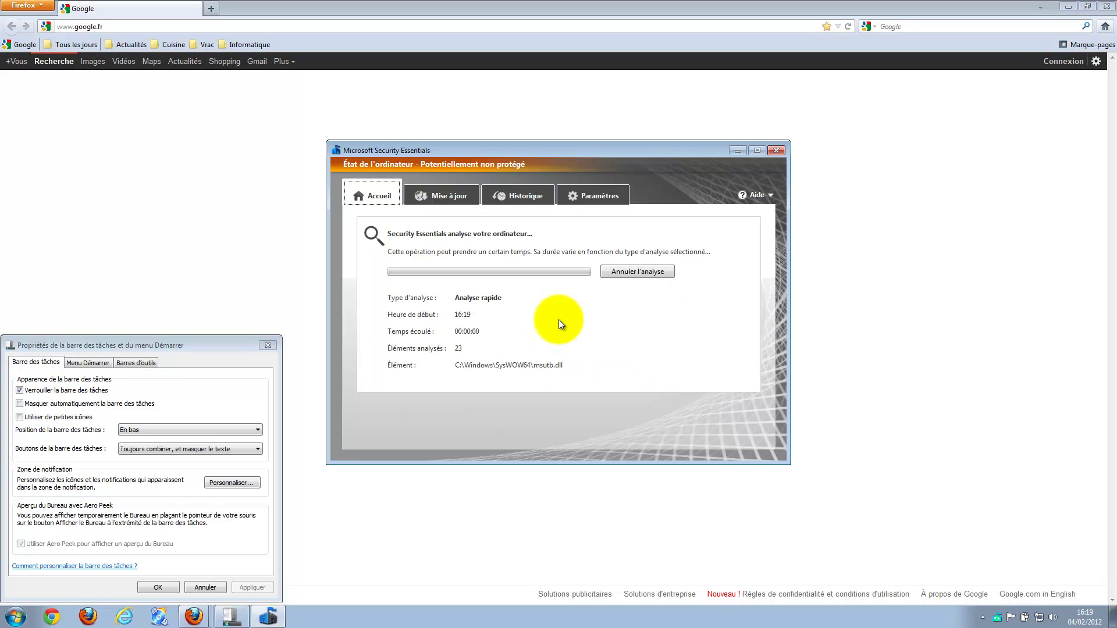
pyautogui.click(731, 150)
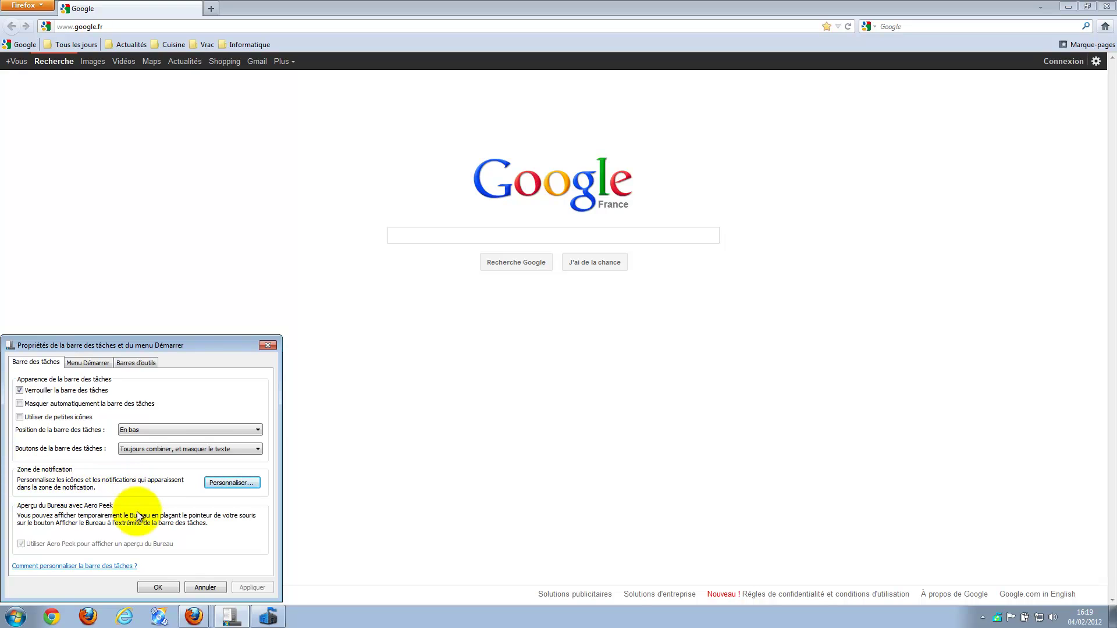
# - Reopen the notification area icon settings, set Centre de maintenance and Alimentation to Masquer l'icône et les notifications, and confirm
pyautogui.click(982, 618)
pyautogui.click(983, 592)
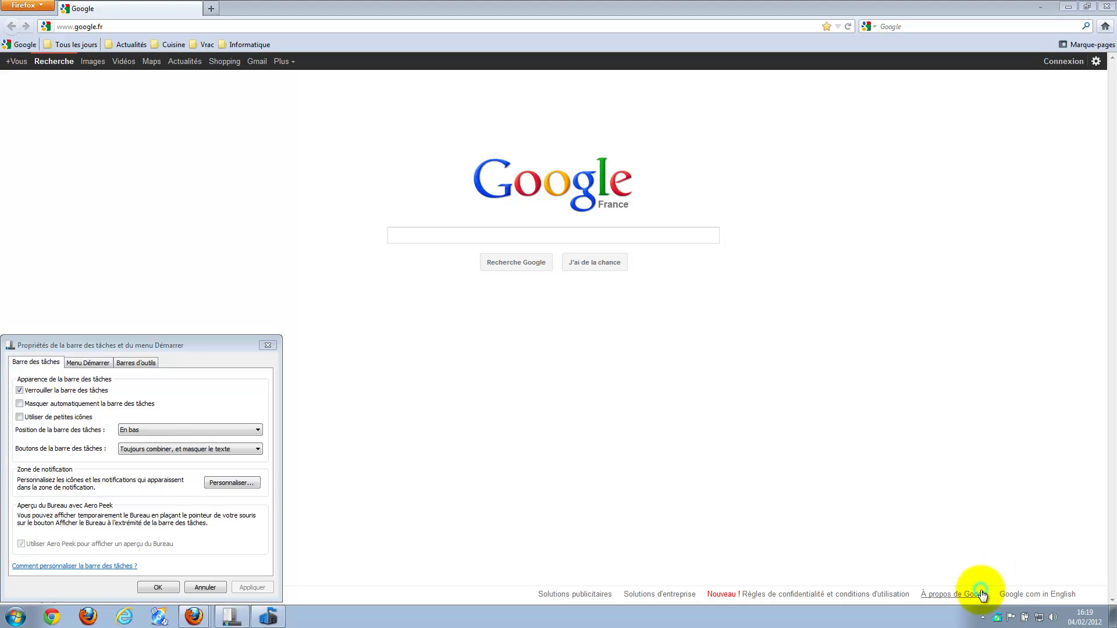
pyautogui.moveTo(611, 131); pyautogui.dragTo(749, 214)
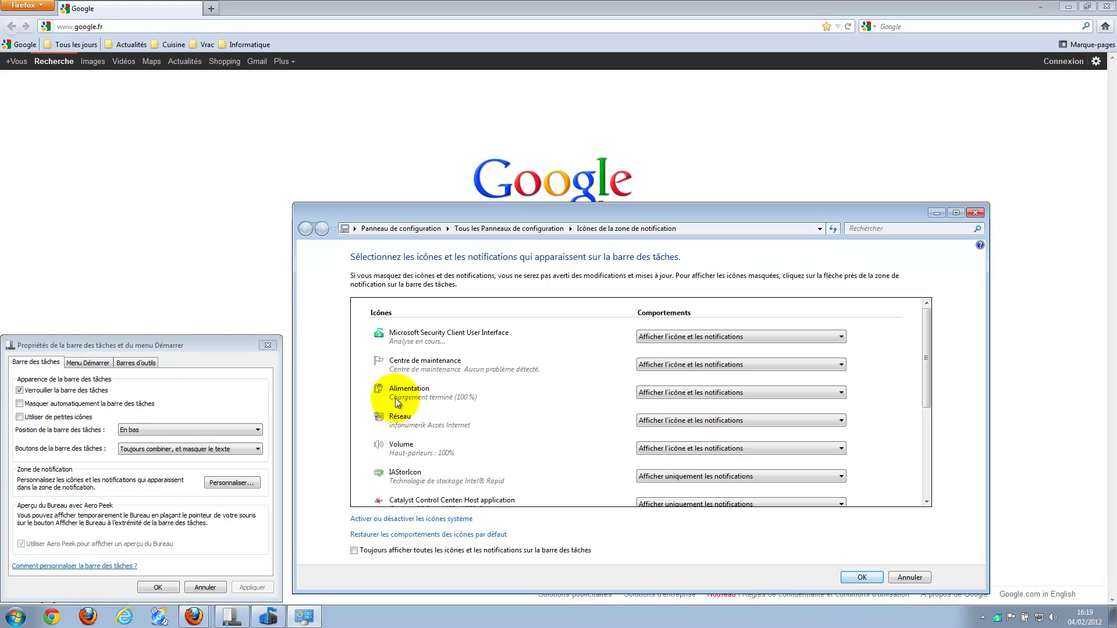
pyautogui.click(671, 366)
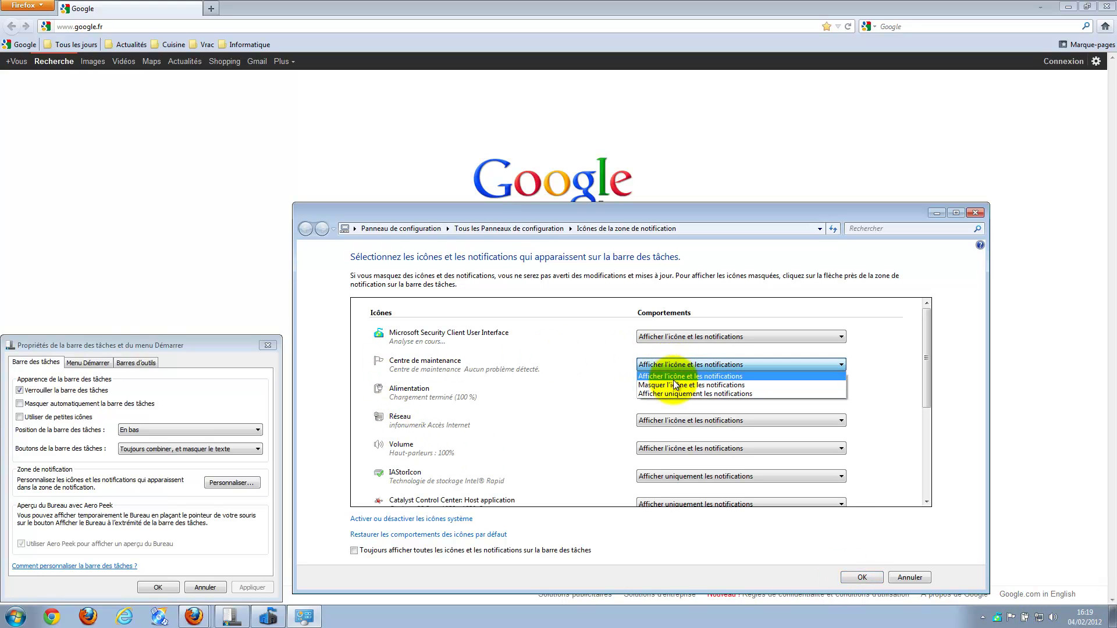
pyautogui.click(674, 384)
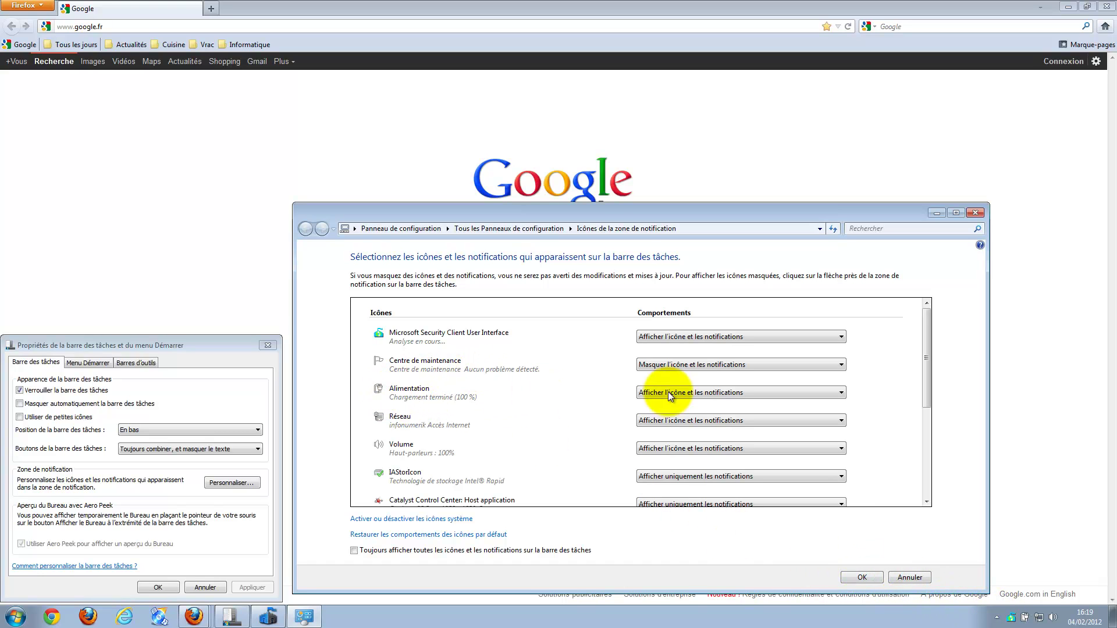
pyautogui.click(698, 392)
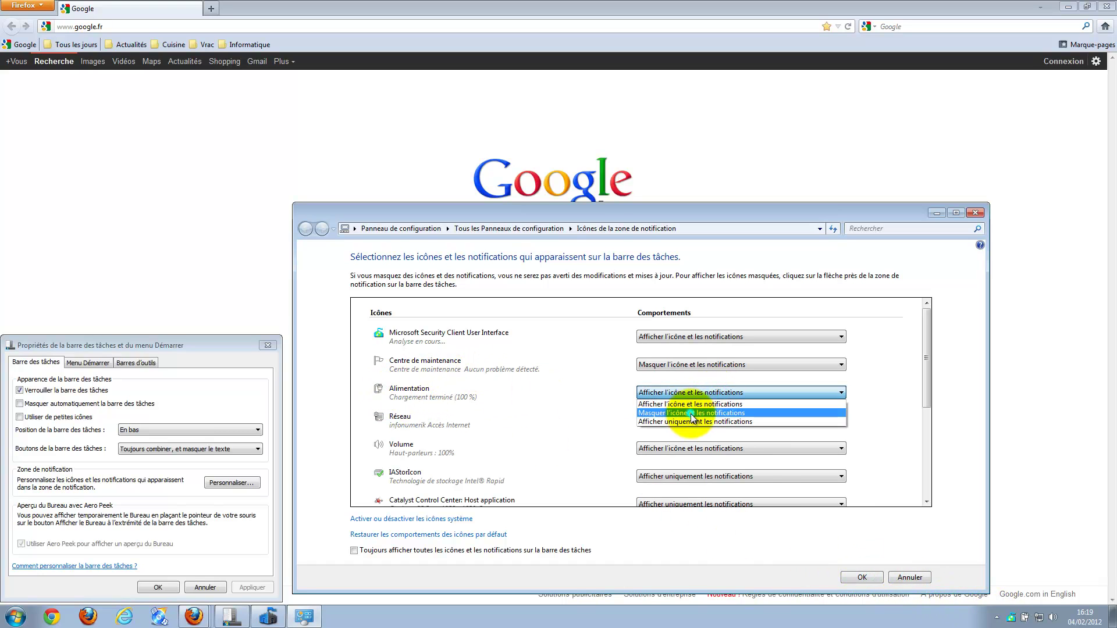
pyautogui.click(691, 413)
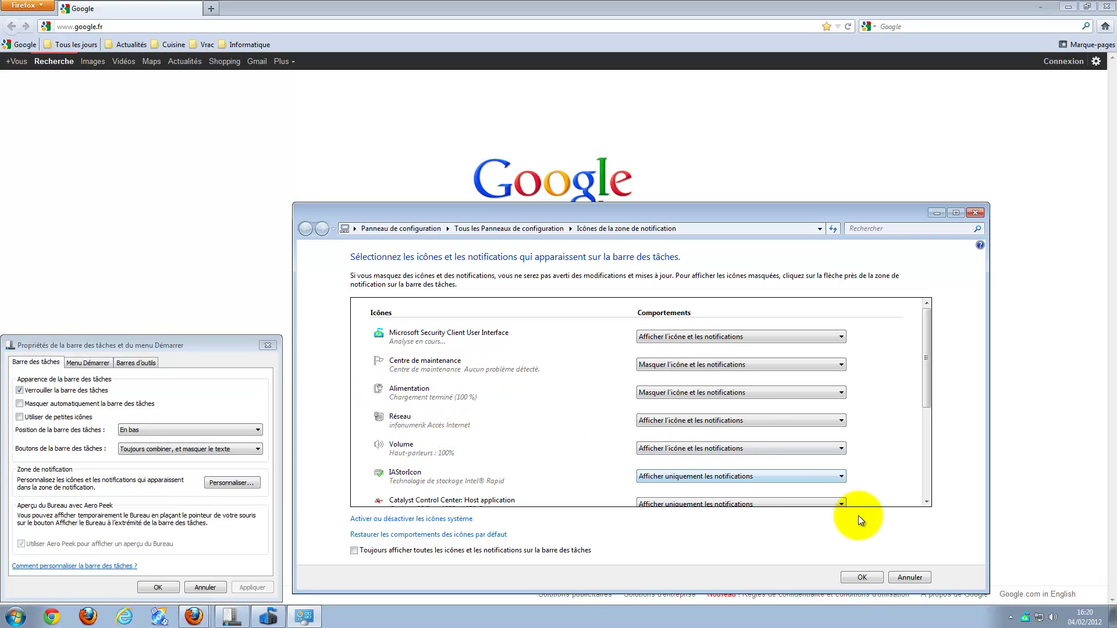
pyautogui.moveTo(926, 355); pyautogui.dragTo(923, 454)
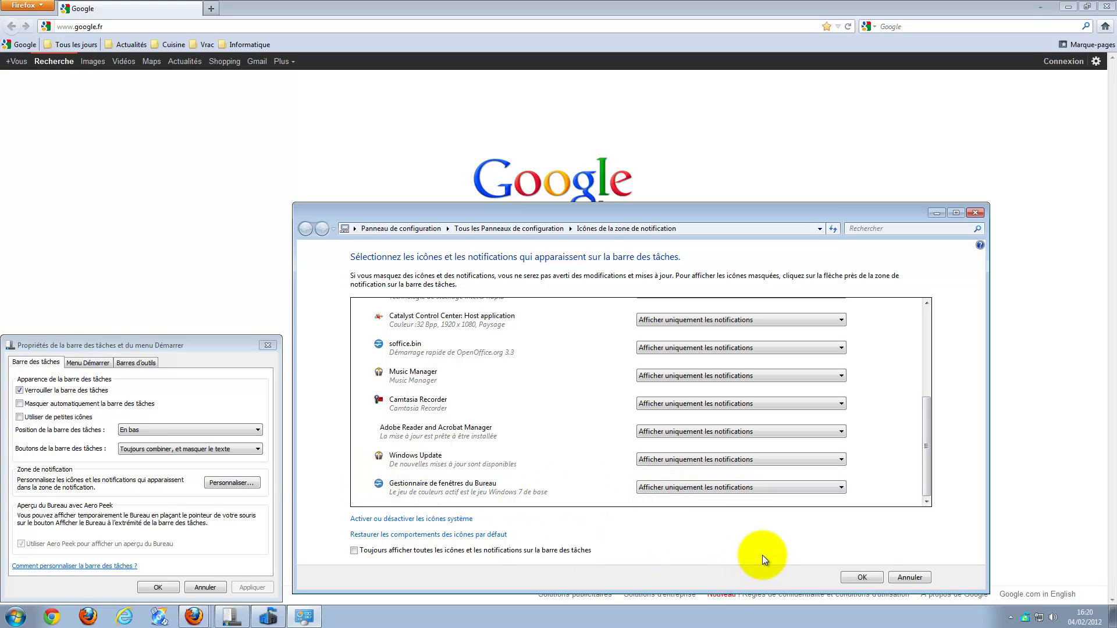
pyautogui.click(864, 578)
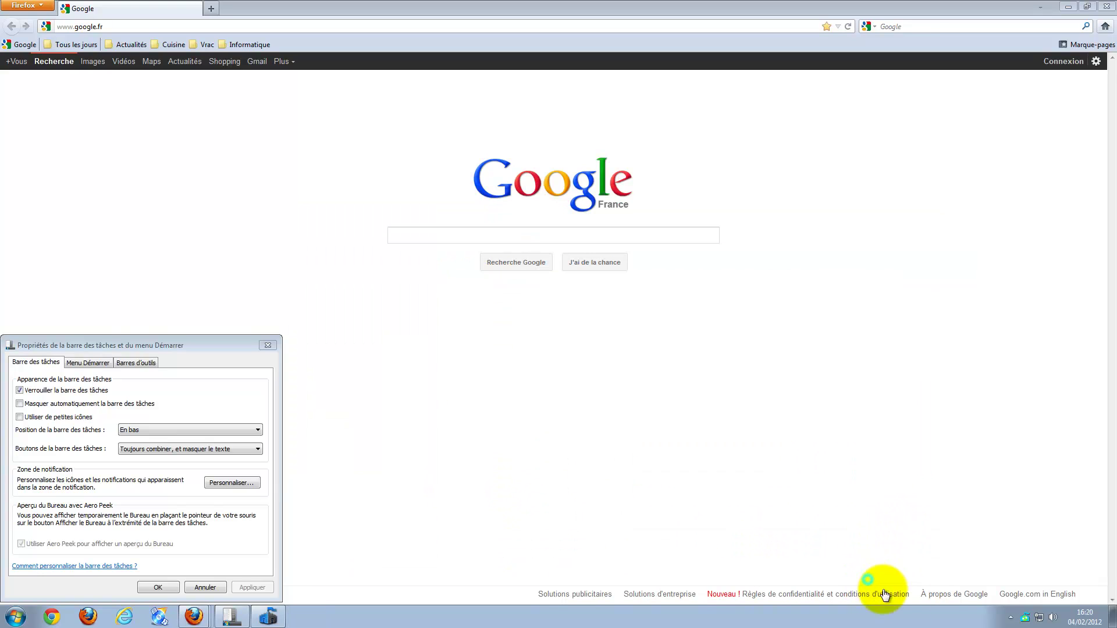
# - Check the hidden notification icons, and close the taskbar properties by confirming them
pyautogui.click(1010, 617)
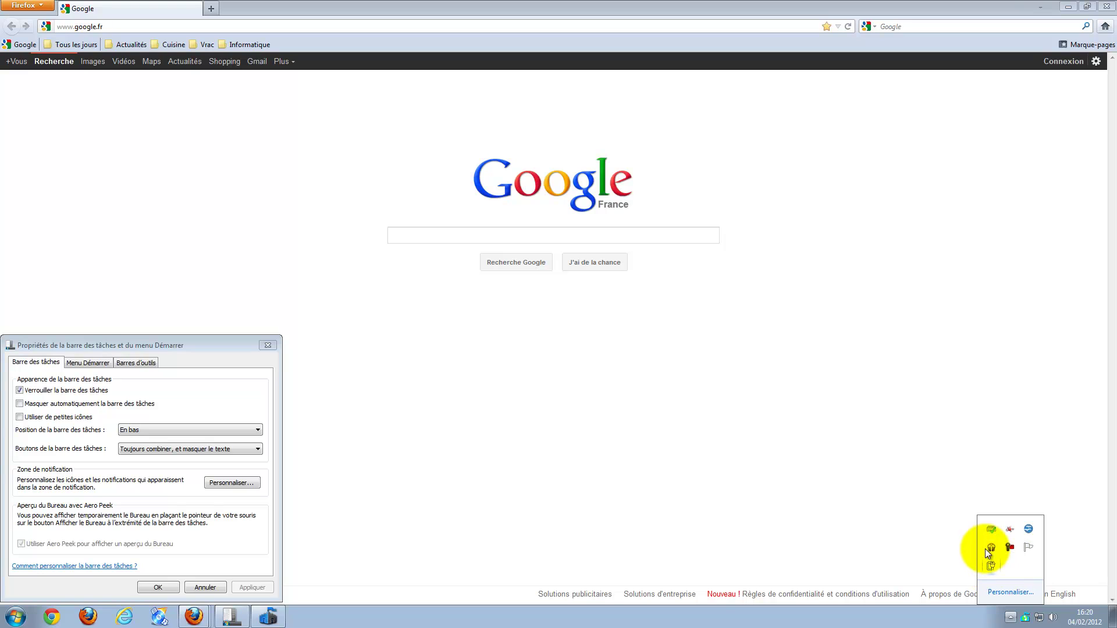
pyautogui.click(1006, 615)
pyautogui.click(1005, 614)
pyautogui.click(1005, 615)
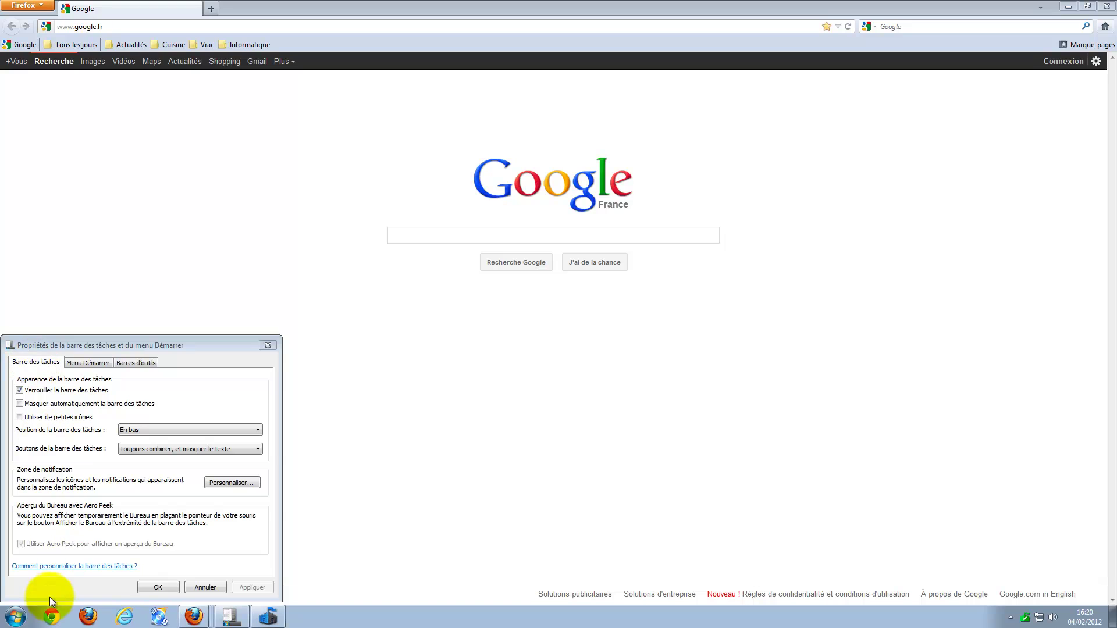
pyautogui.click(153, 587)
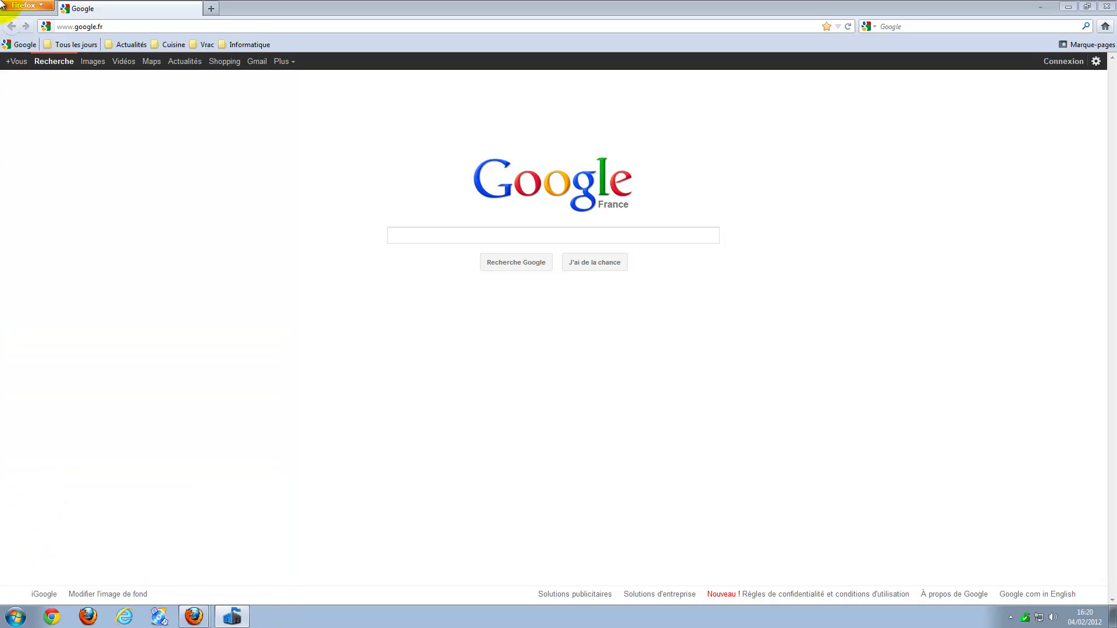
# - Quit Firefox, and move the Corbeille desktop icon beside the Bazar du bureau folder
pyautogui.click(29, 7)
pyautogui.click(33, 165)
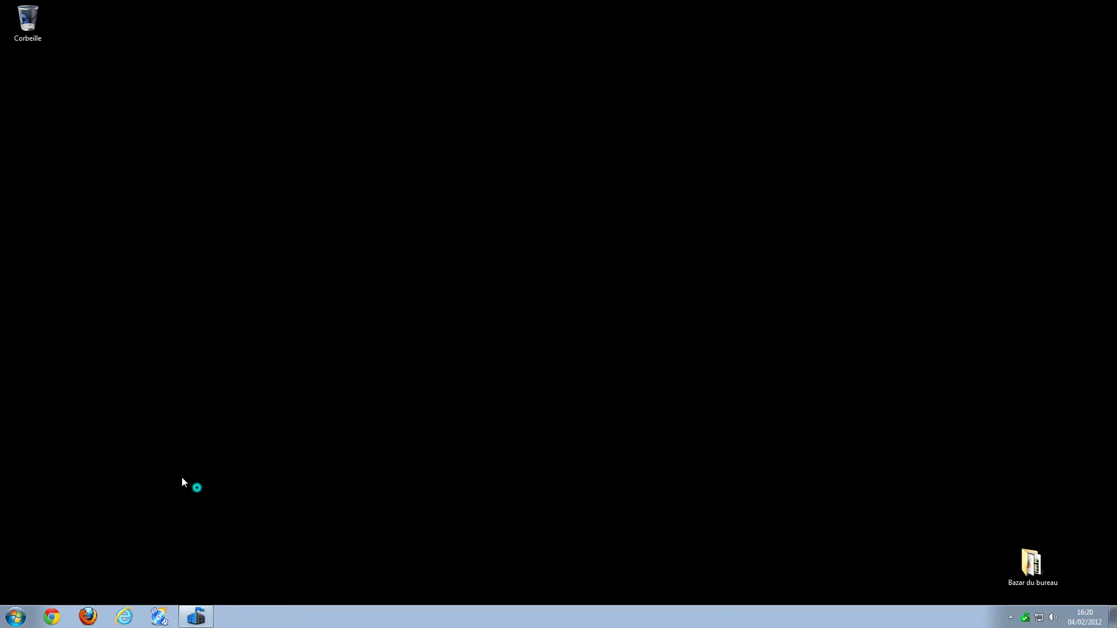
pyautogui.moveTo(33, 21); pyautogui.dragTo(1085, 529)
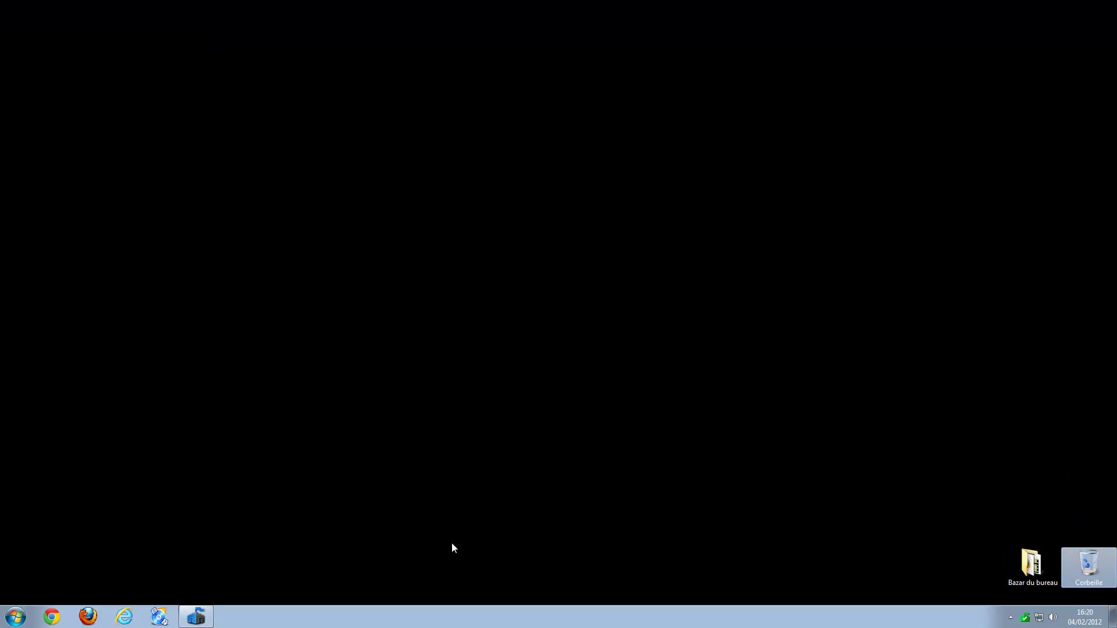
# - View the Start menu, and open its customization options from the taskbar and Start menu properties
pyautogui.click(16, 617)
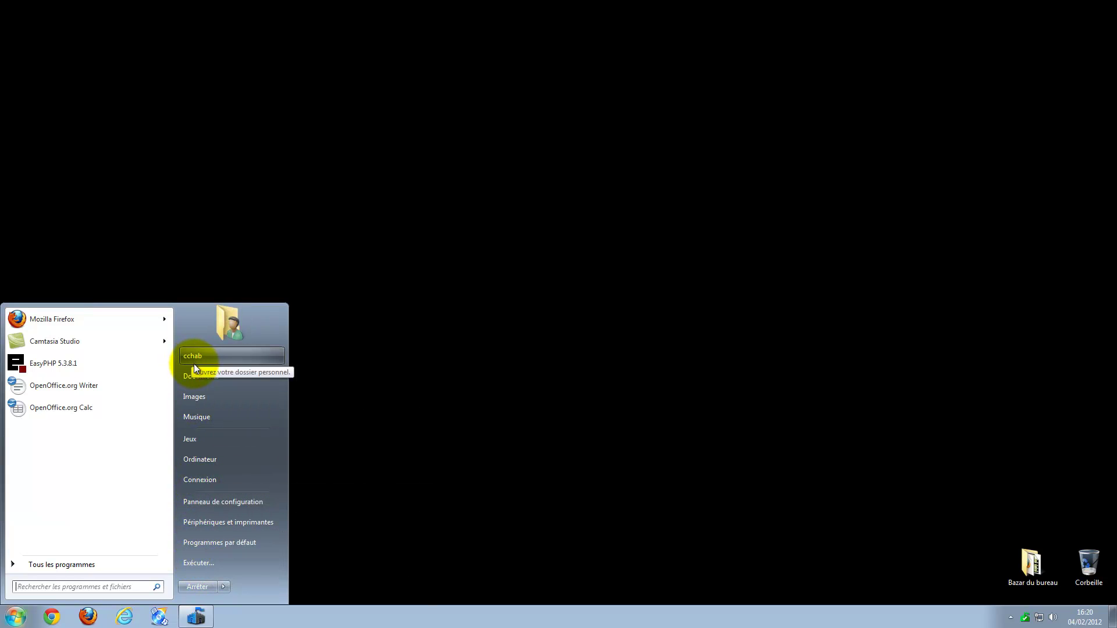
pyautogui.rightClick(265, 616)
pyautogui.click(280, 607)
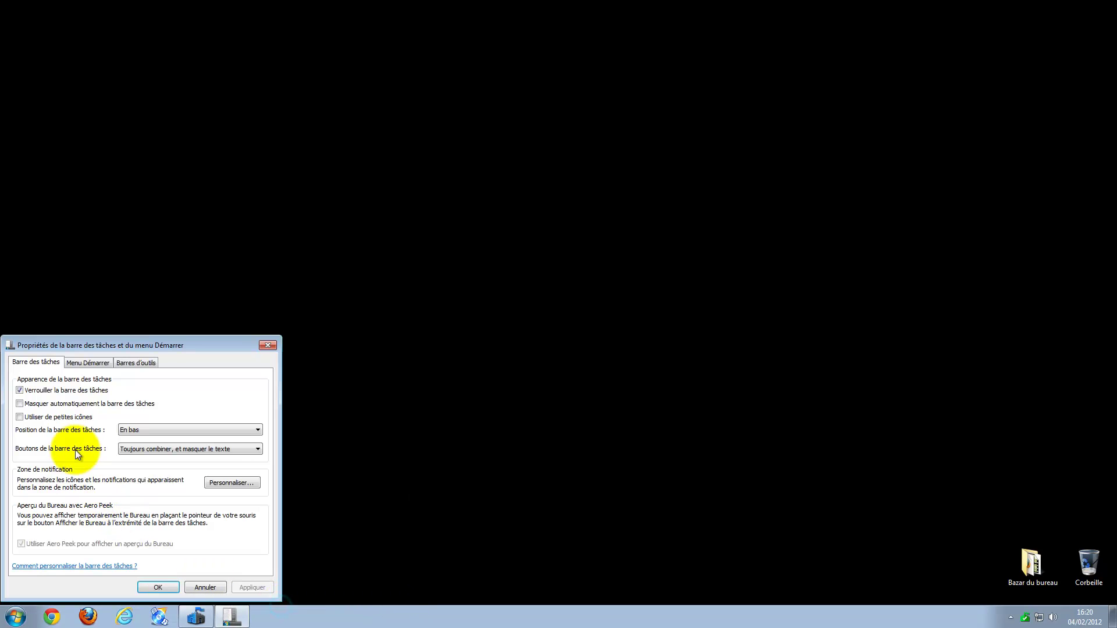
pyautogui.click(80, 362)
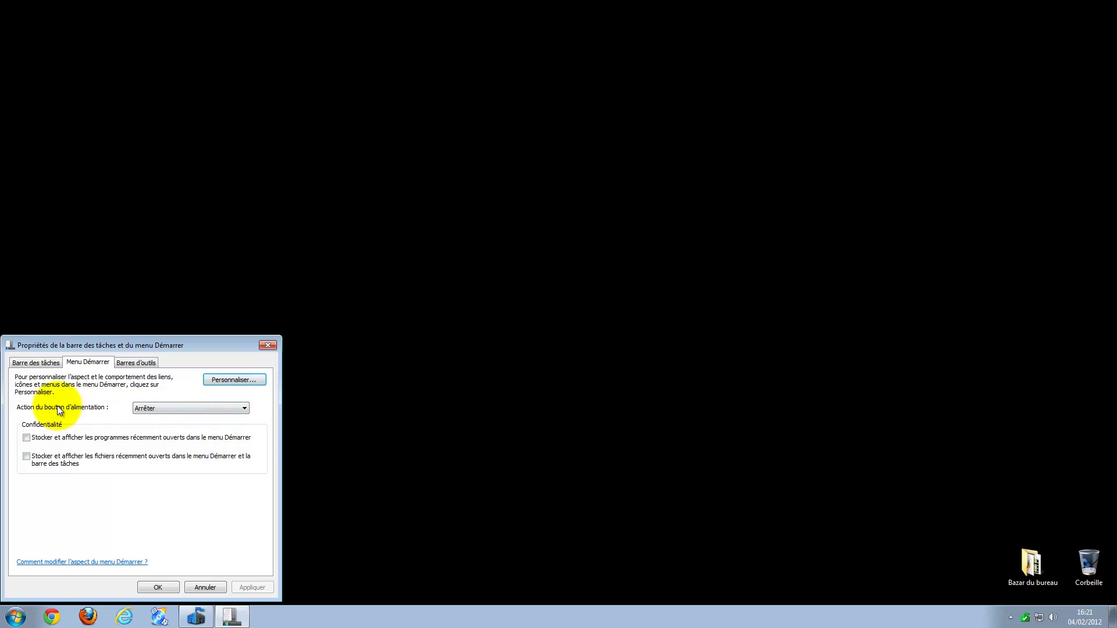
pyautogui.click(231, 379)
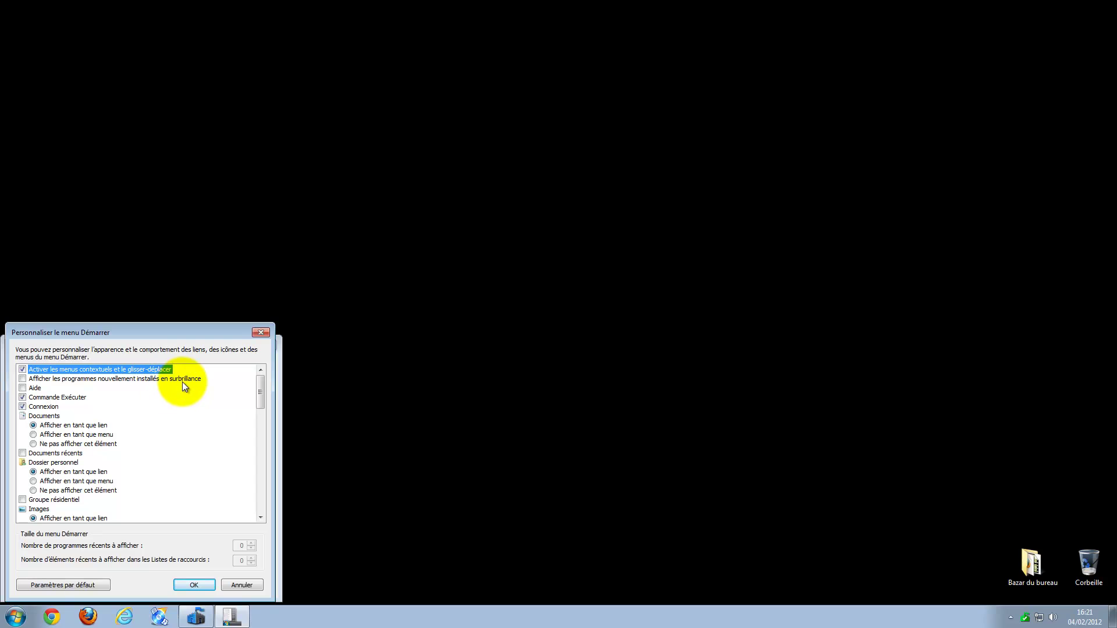
# - Enable Aide, disable Commande Exécuter and Connexion, and toggle highlighting of newly installed programs on and back off
pyautogui.click(22, 379)
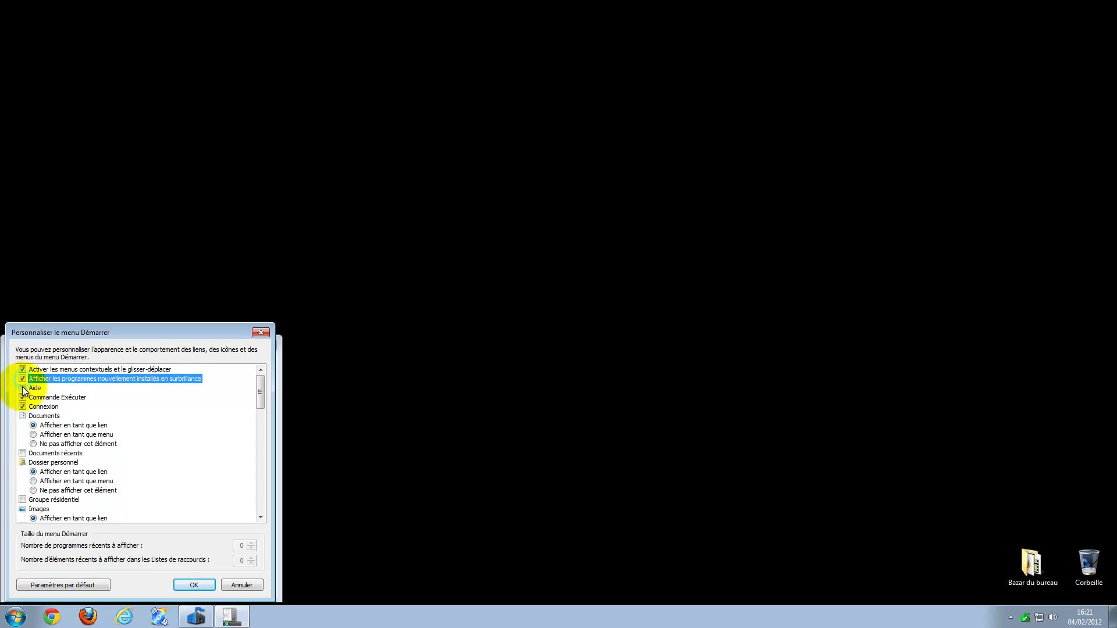
pyautogui.click(22, 388)
pyautogui.click(22, 398)
pyautogui.click(22, 407)
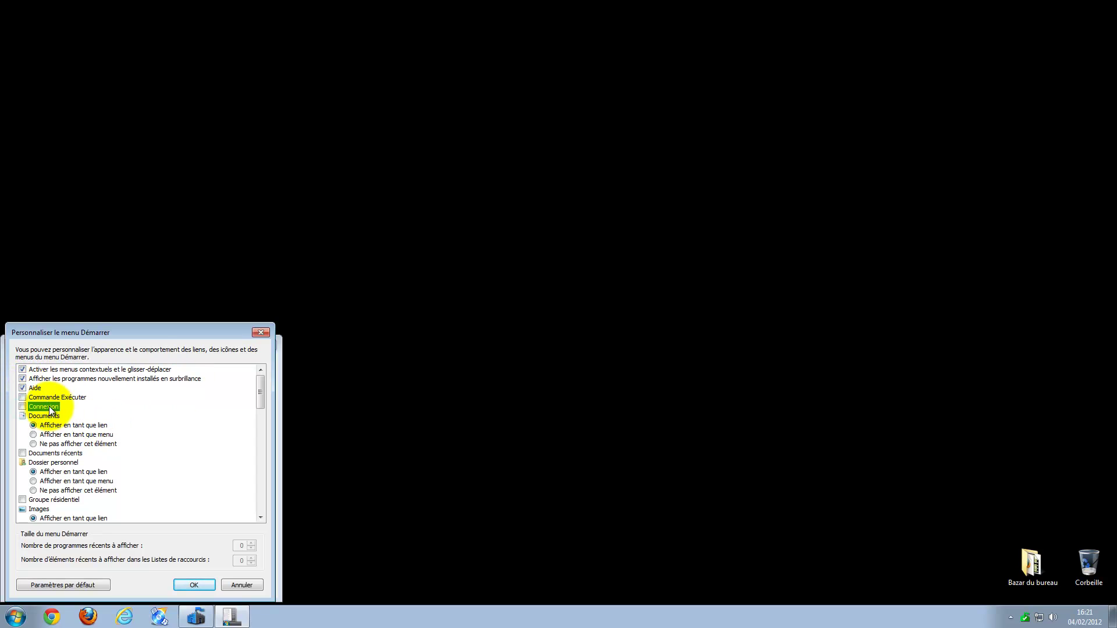
pyautogui.click(22, 378)
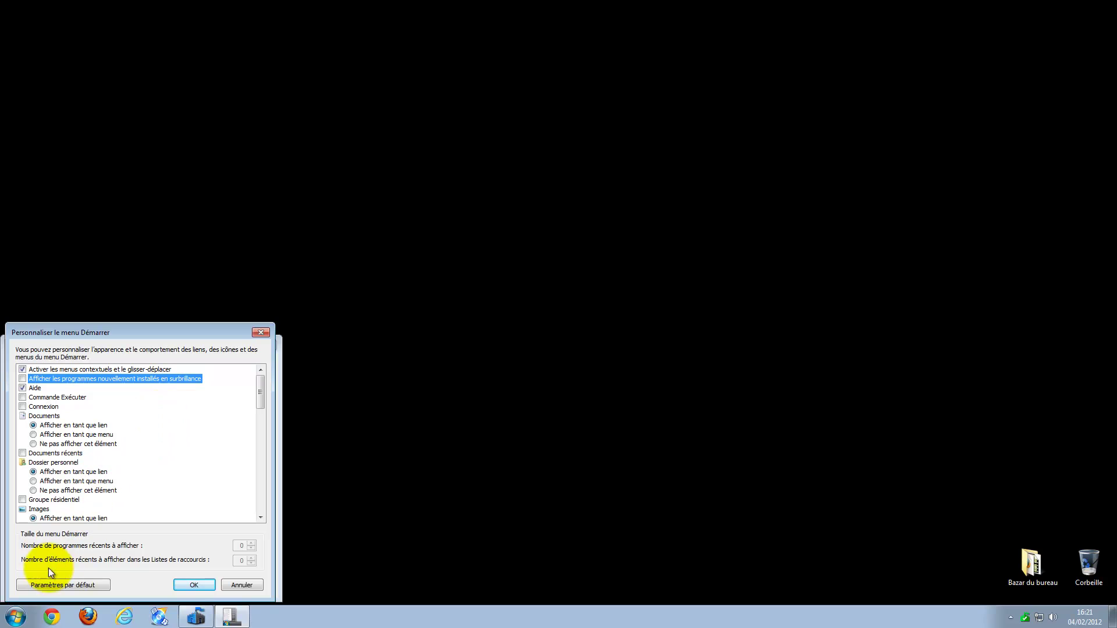
# - Compare the options with the current Start menu and its program list, confirm the customization, and check the updated Start menu
pyautogui.click(15, 617)
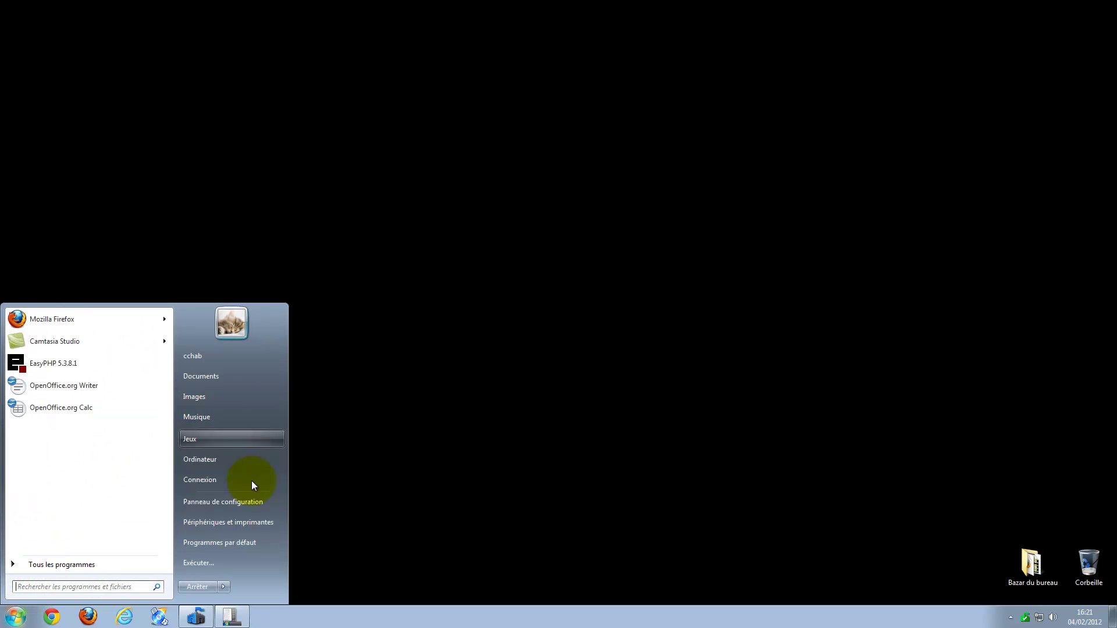
pyautogui.click(49, 563)
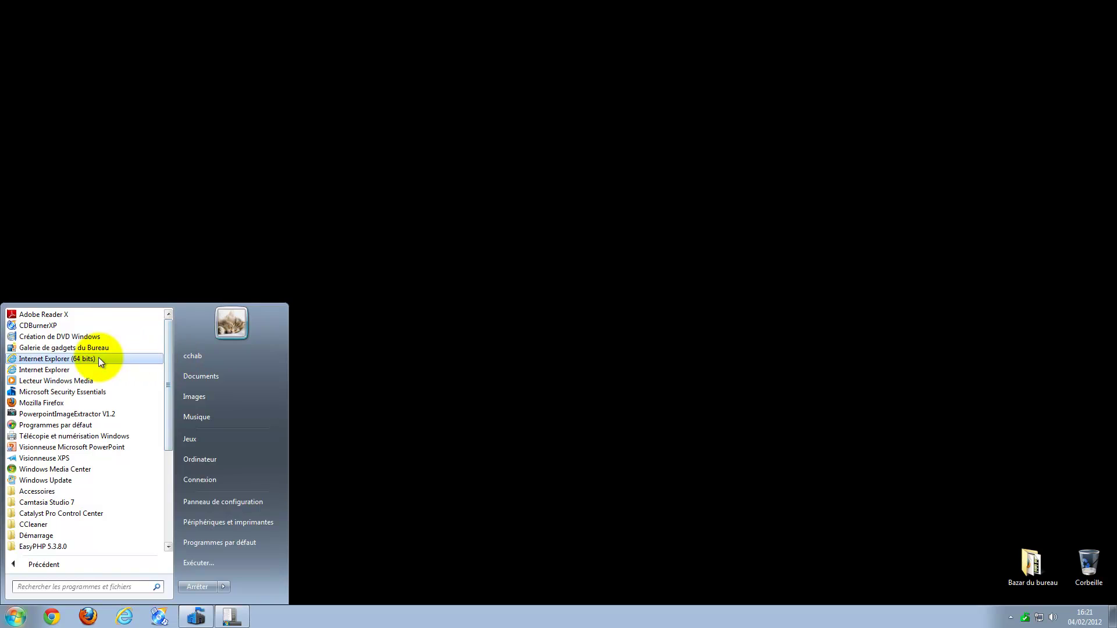
pyautogui.click(230, 619)
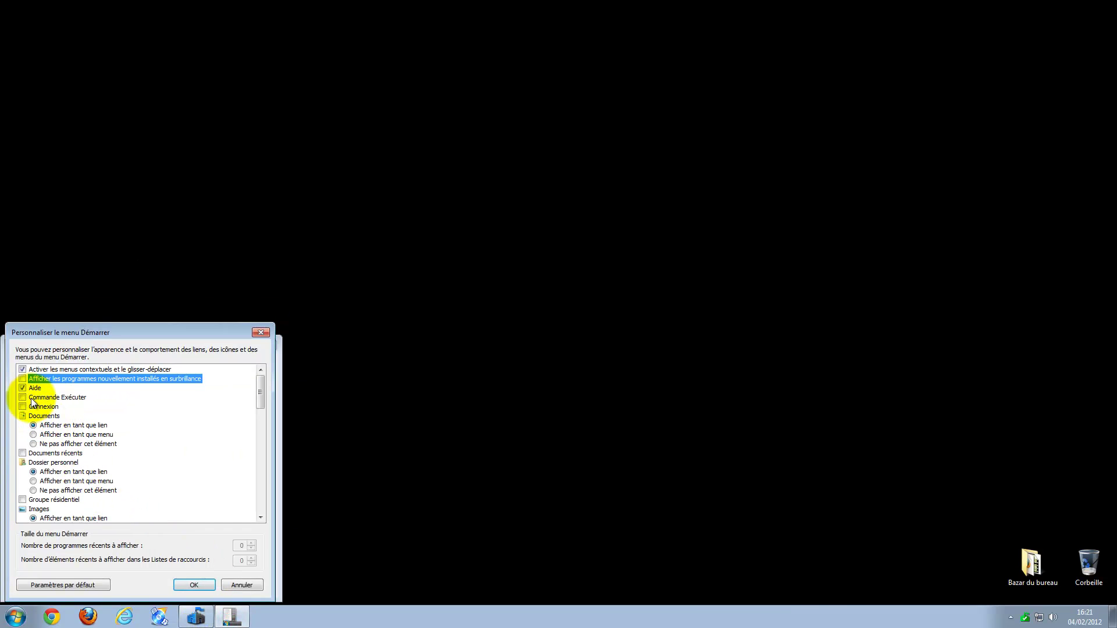
pyautogui.click(16, 617)
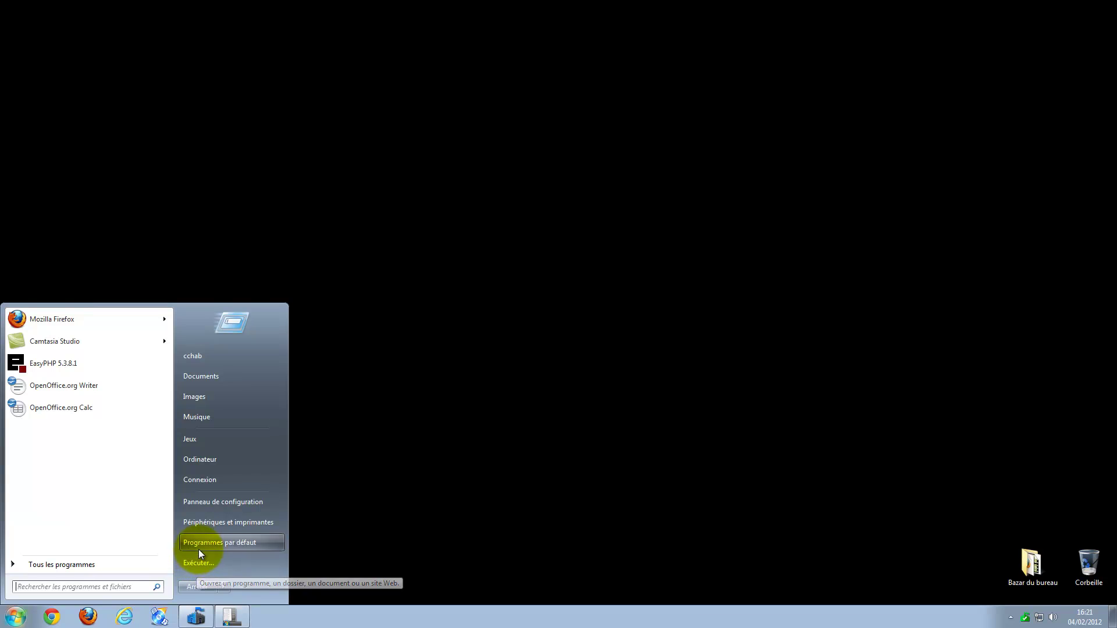
pyautogui.click(232, 616)
pyautogui.click(193, 585)
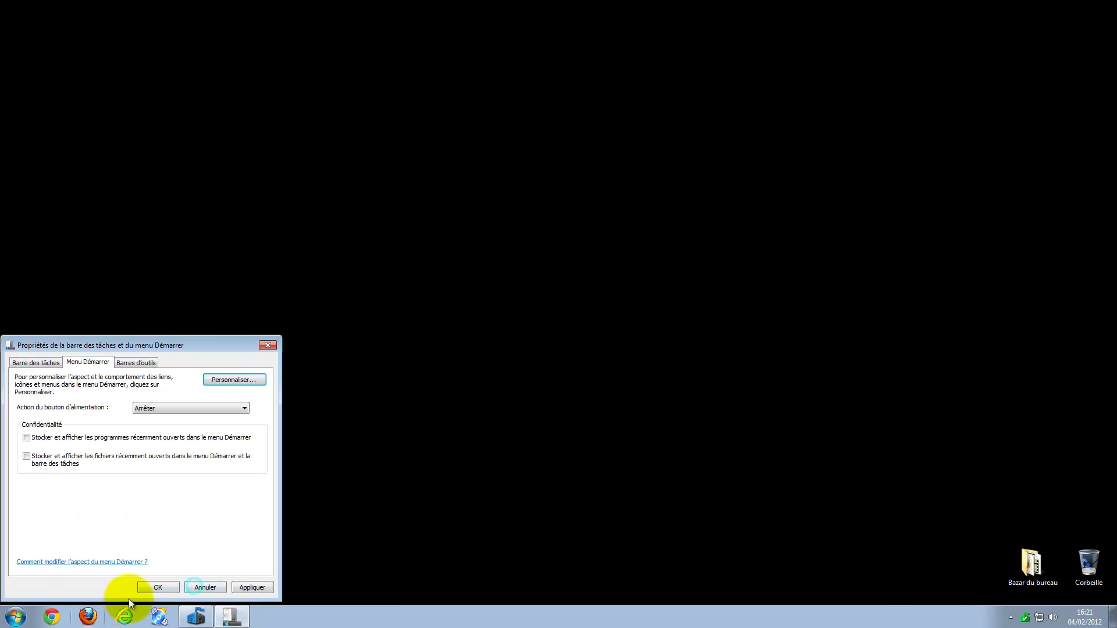
pyautogui.click(152, 587)
pyautogui.press('super')
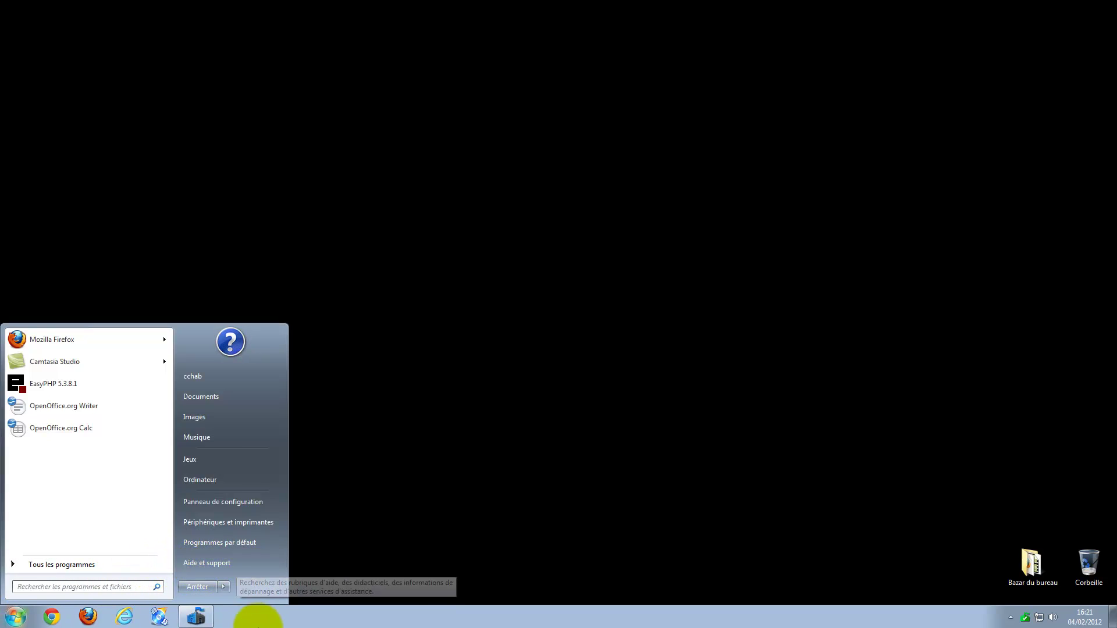
# - Reopen the Start menu customization options, disable Aide, and enable Commande Exécuter and Connexion
pyautogui.rightClick(257, 612)
pyautogui.click(273, 613)
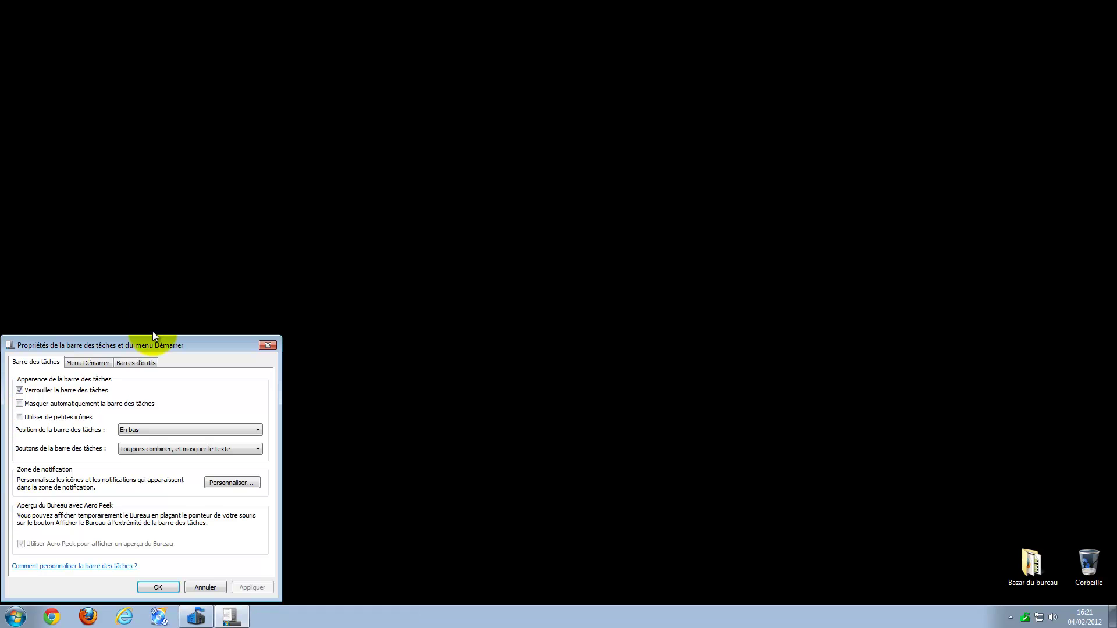
pyautogui.click(89, 363)
pyautogui.click(238, 384)
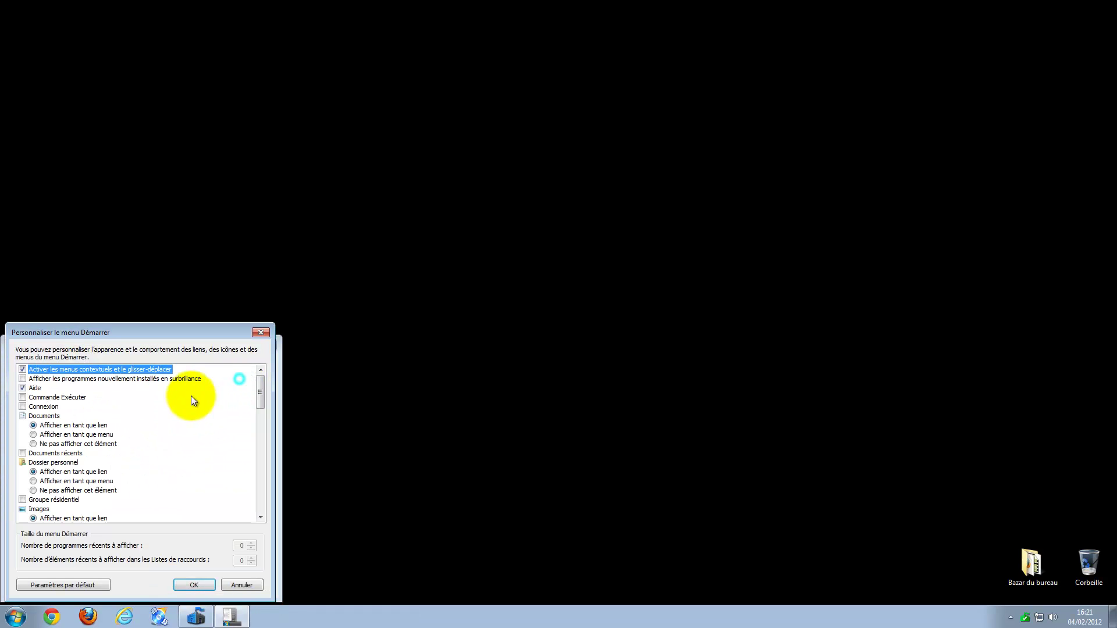
pyautogui.click(23, 389)
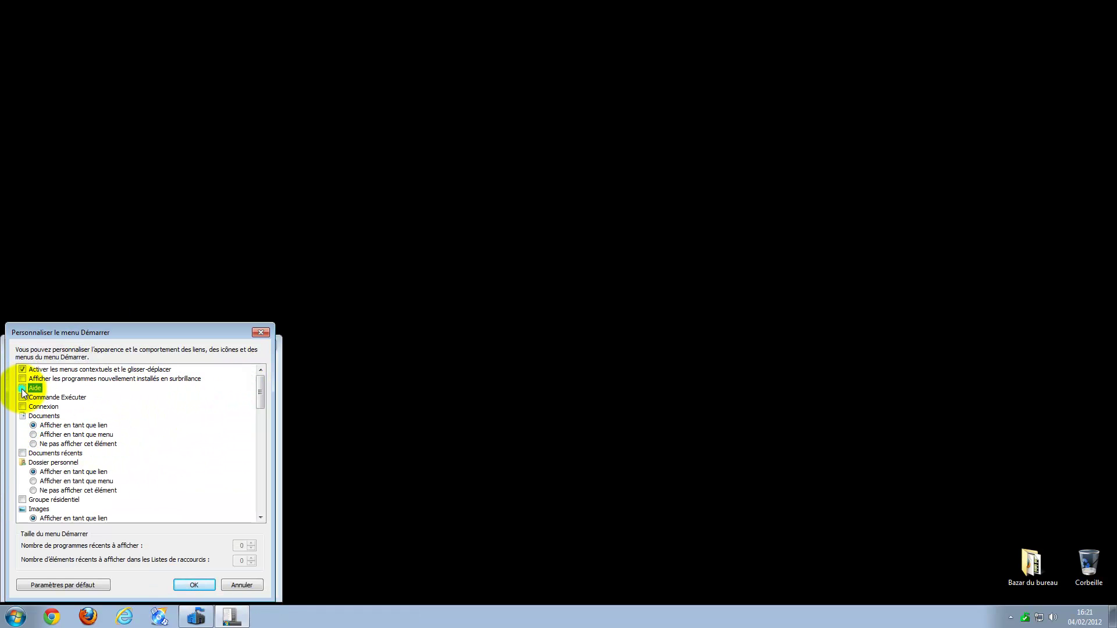
pyautogui.click(22, 397)
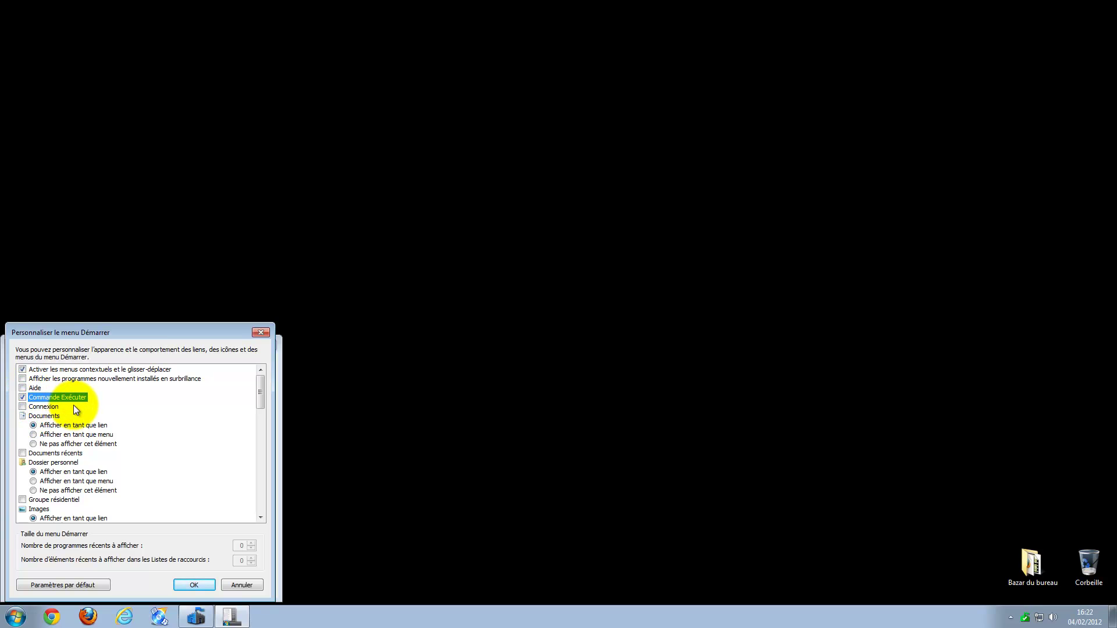
pyautogui.click(23, 406)
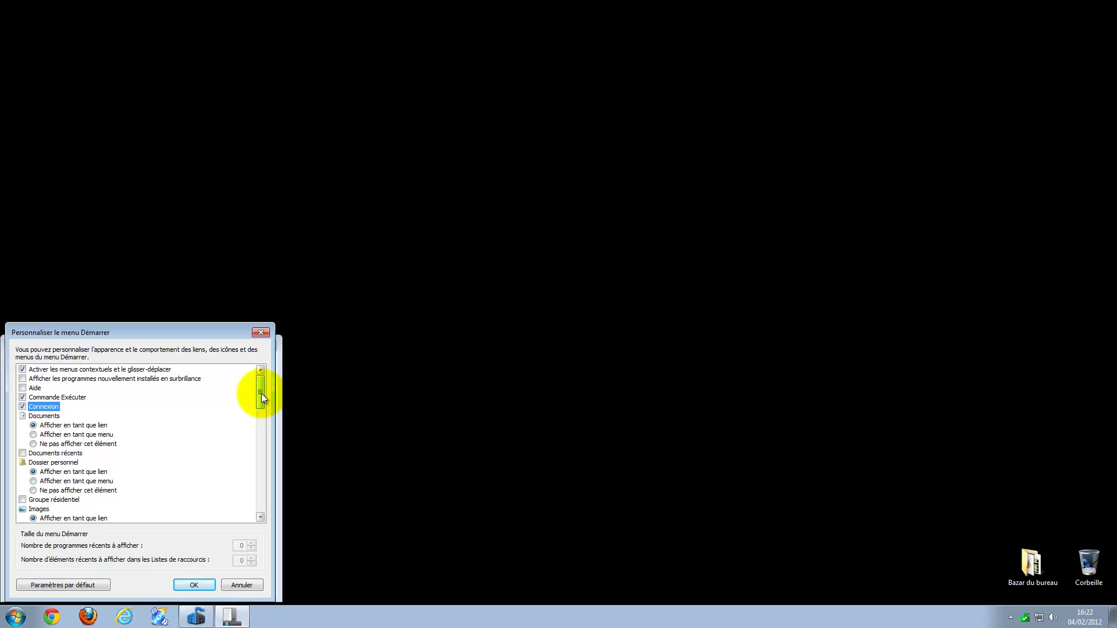
# - Set Jeux to Ne pas afficher cet élément, confirm the customization and properties, and check the Start menu
pyautogui.moveTo(261, 398); pyautogui.dragTo(270, 429)
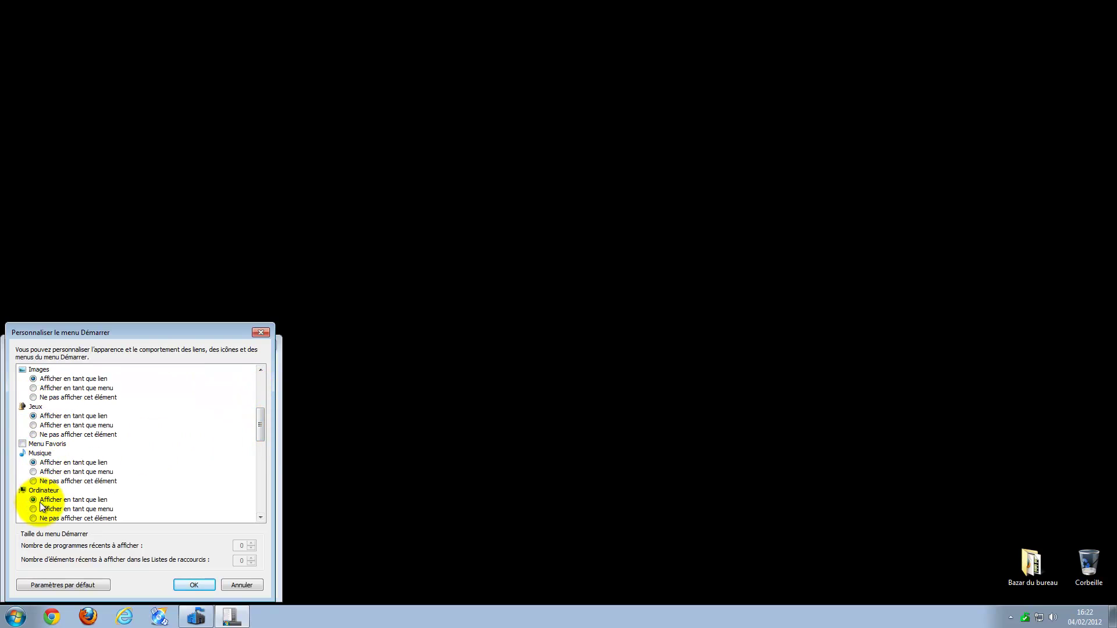
pyautogui.click(15, 616)
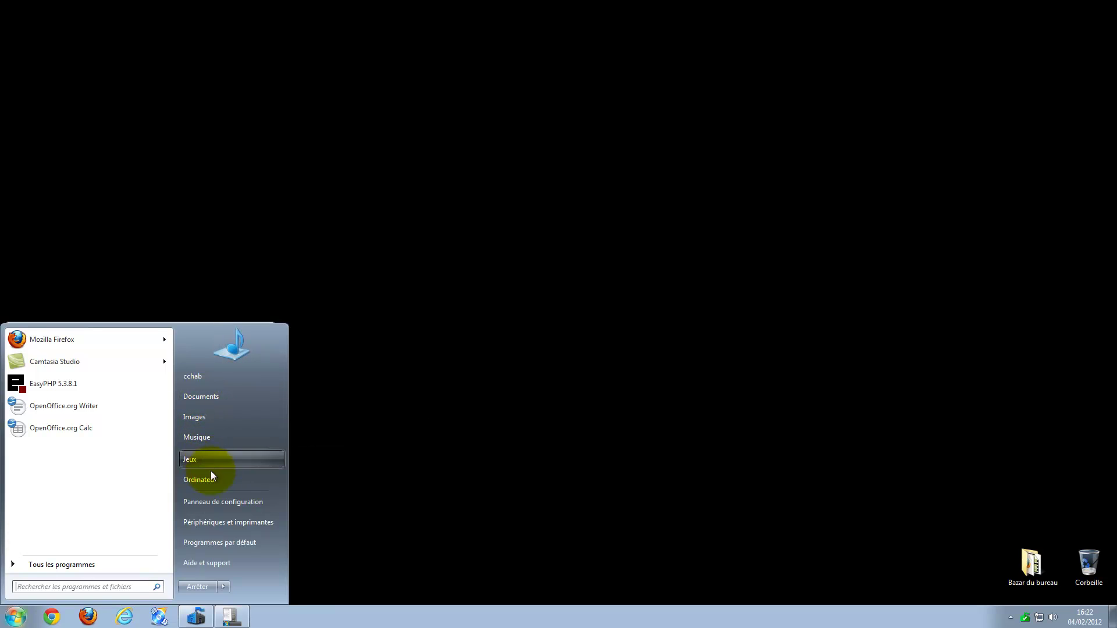
pyautogui.click(239, 621)
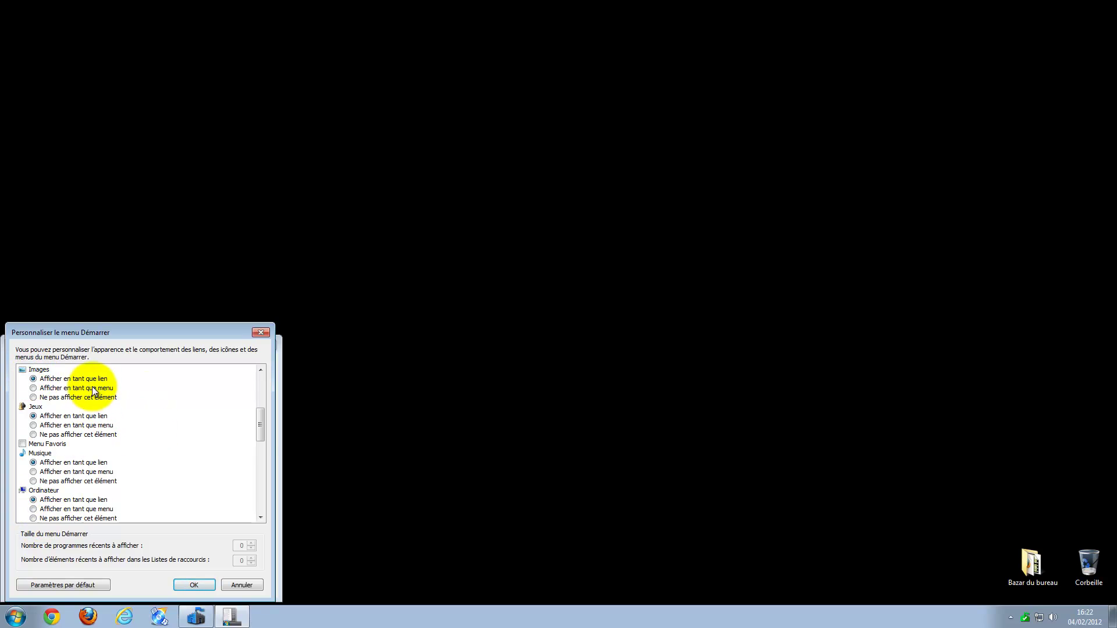
pyautogui.moveTo(259, 431)
pyautogui.mouseDown()
pyautogui.moveTo(267, 405)
pyautogui.moveTo(263, 429)
pyautogui.mouseUp()
pyautogui.click(14, 617)
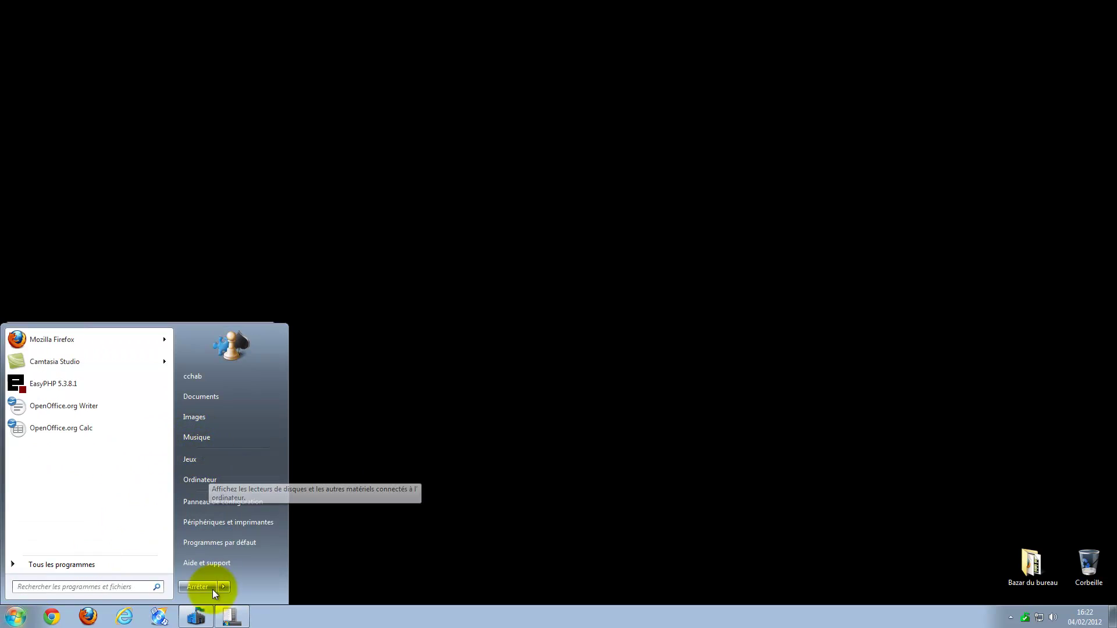
pyautogui.click(230, 615)
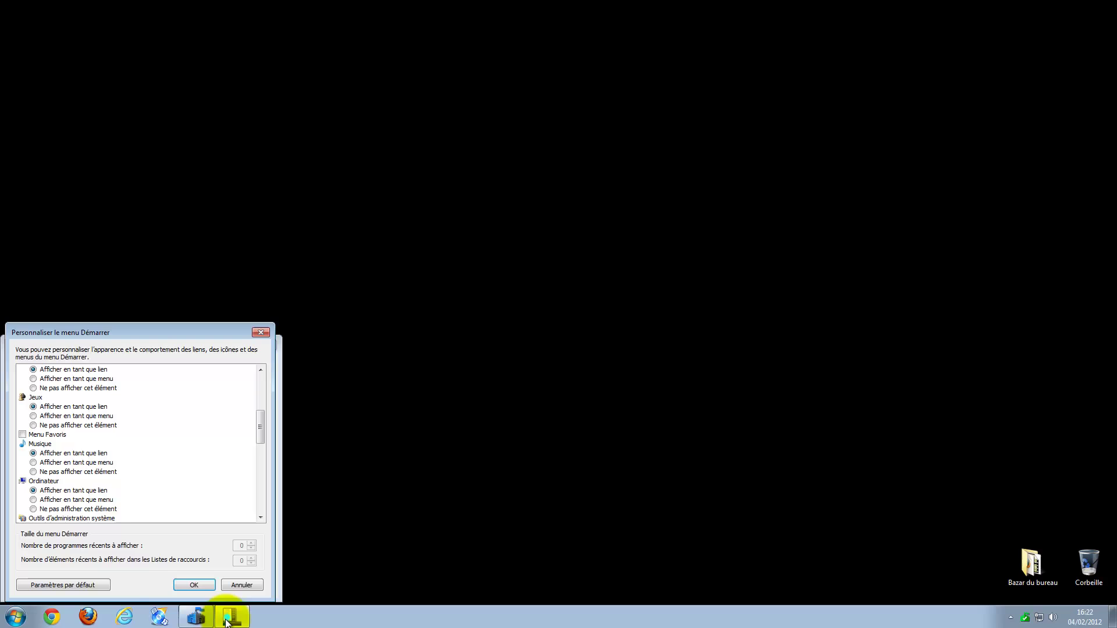
pyautogui.click(34, 424)
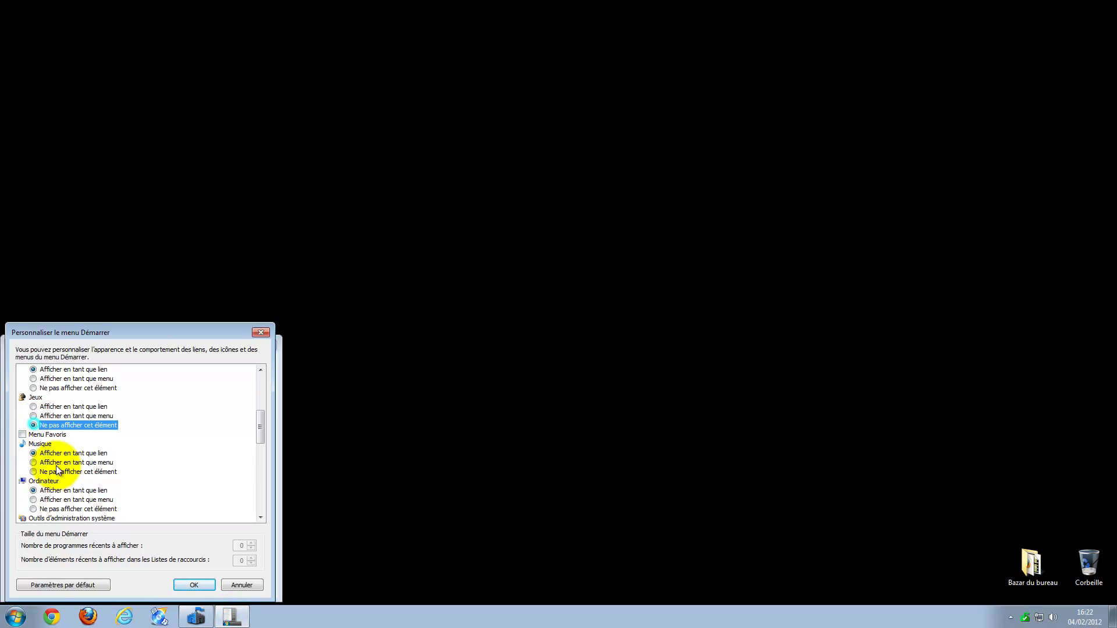
pyautogui.click(193, 584)
pyautogui.click(152, 584)
pyautogui.click(15, 616)
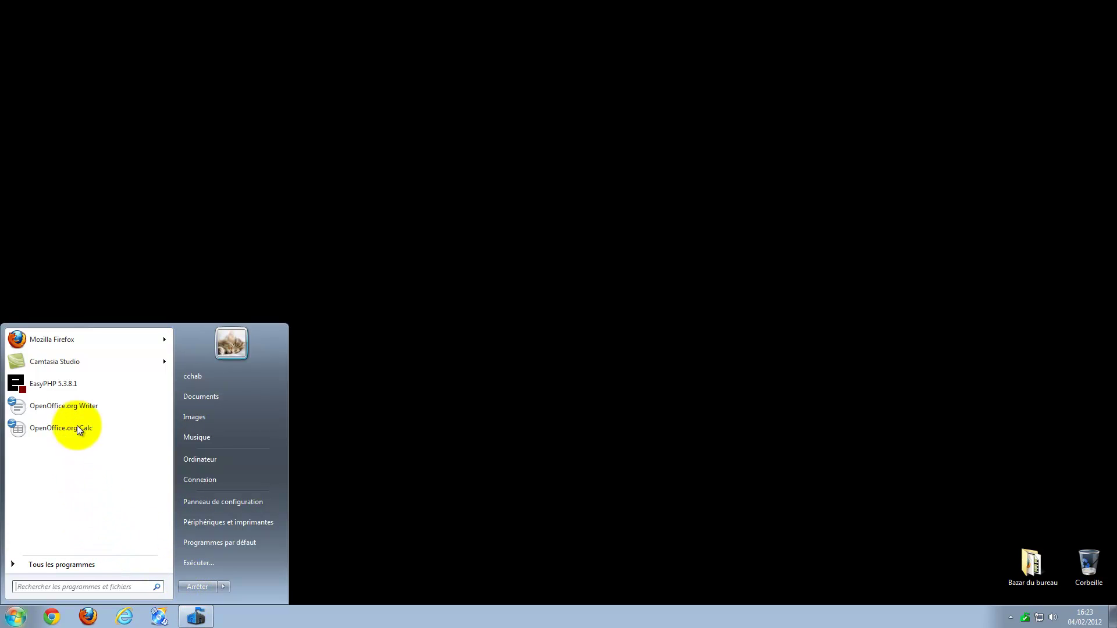
# - Enable storing and displaying recently opened programs in the Start menu, confirm the properties, and view the Start menu
pyautogui.rightClick(275, 617)
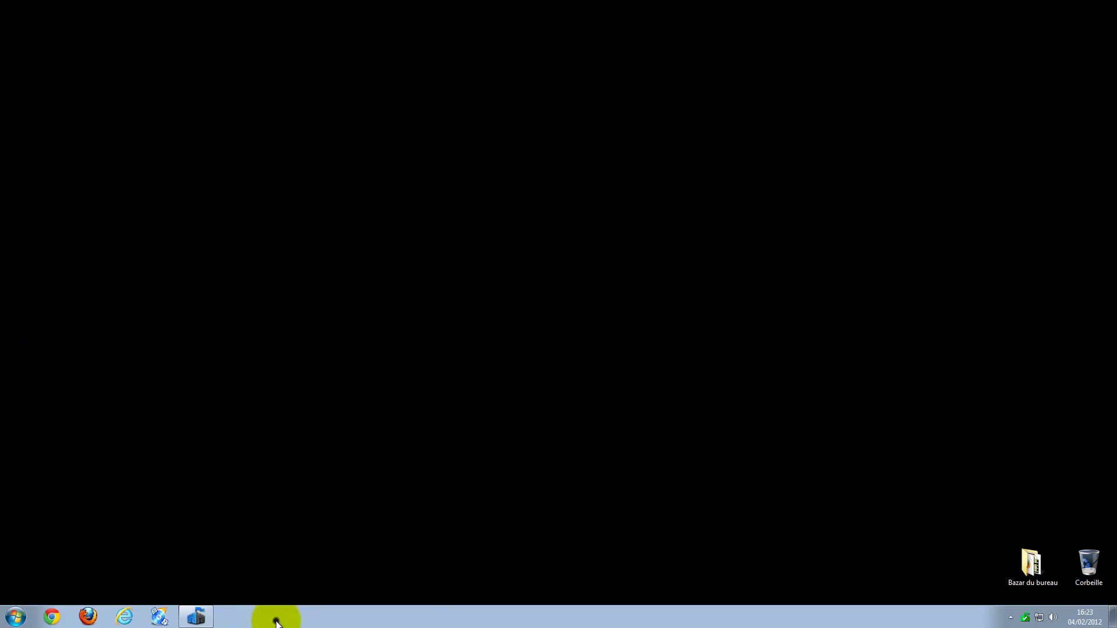
pyautogui.click(299, 611)
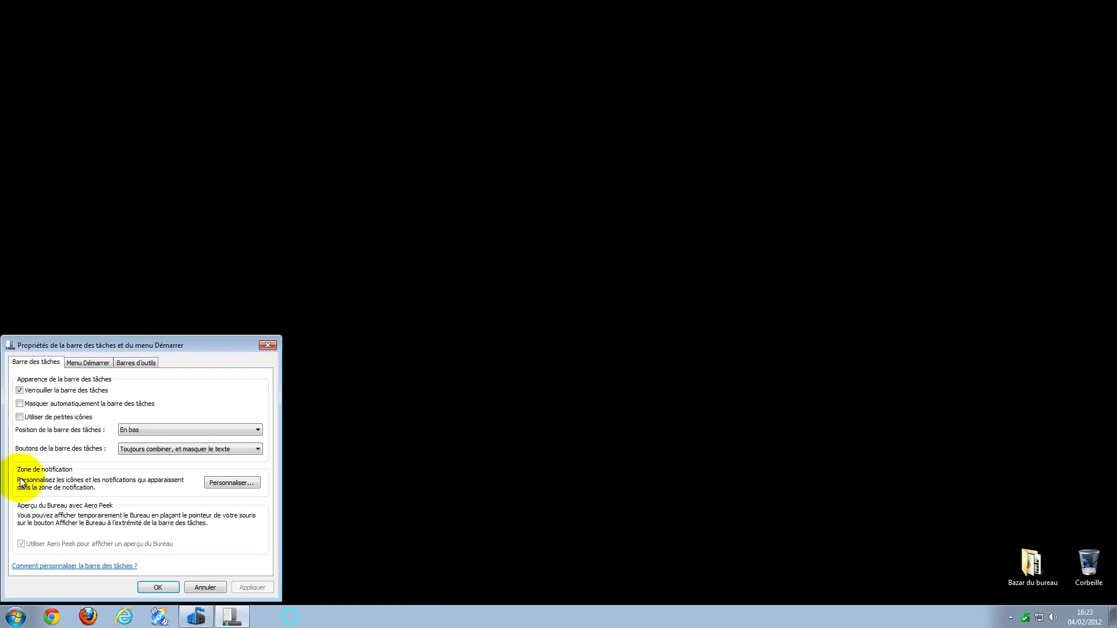
pyautogui.click(82, 361)
pyautogui.click(27, 439)
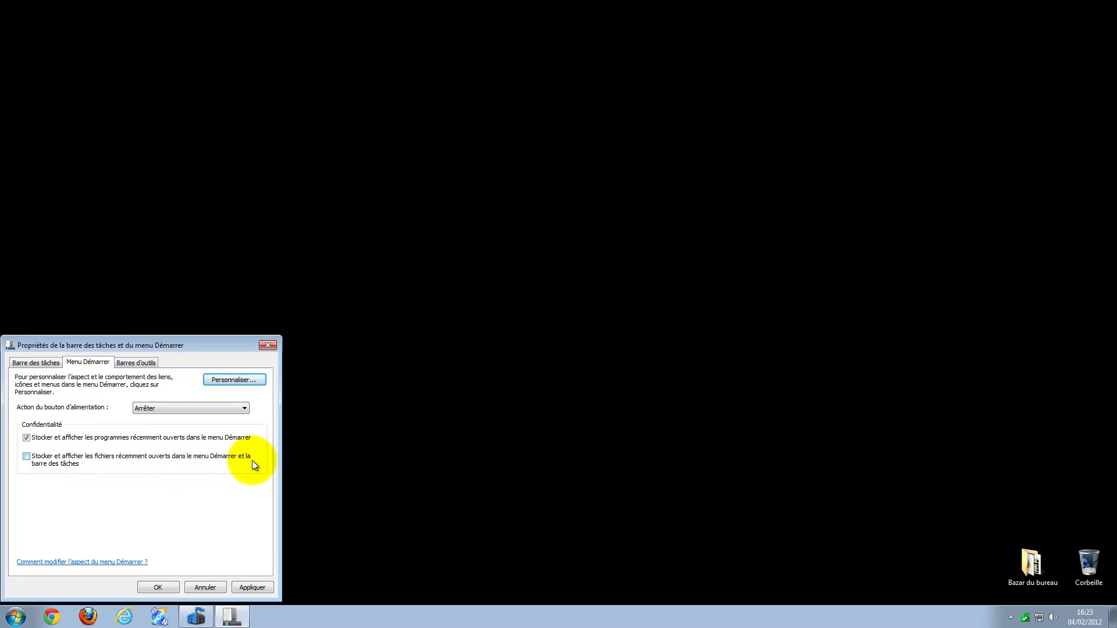
pyautogui.click(143, 584)
pyautogui.click(15, 621)
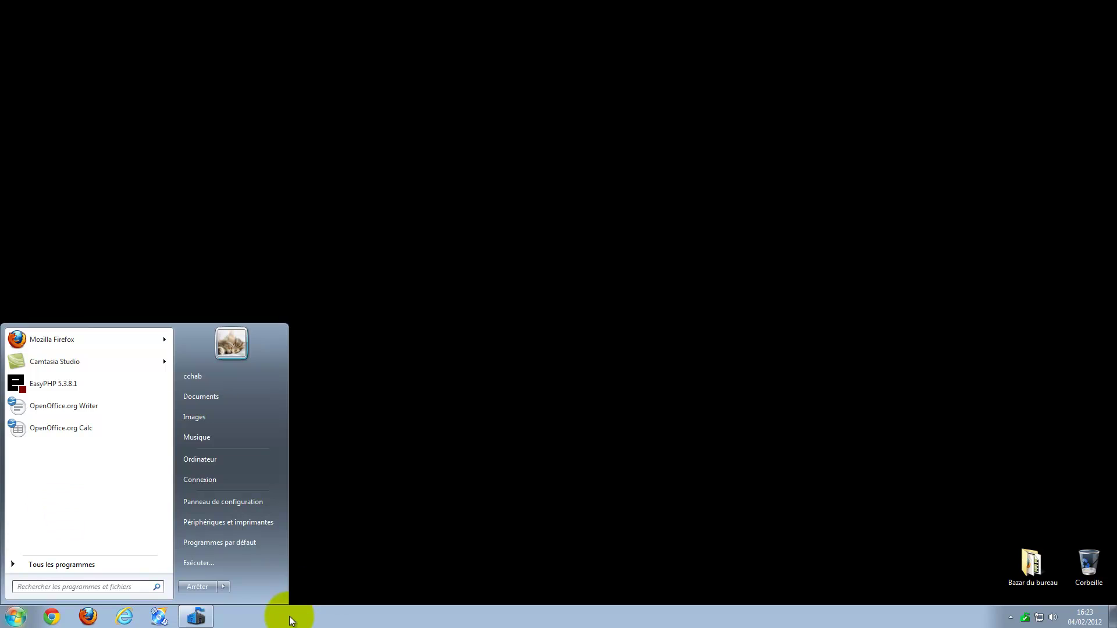
# - Reopen the Start menu properties and disable storing and displaying both recently opened programs and recently opened files
pyautogui.rightClick(262, 615)
pyautogui.click(279, 610)
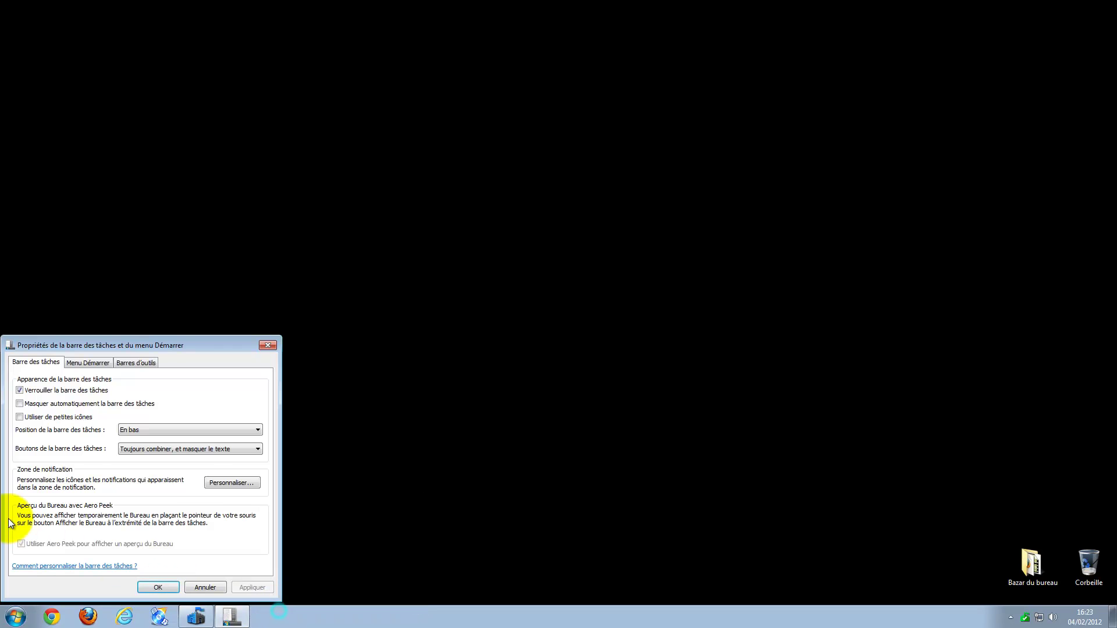
pyautogui.click(88, 362)
pyautogui.click(26, 437)
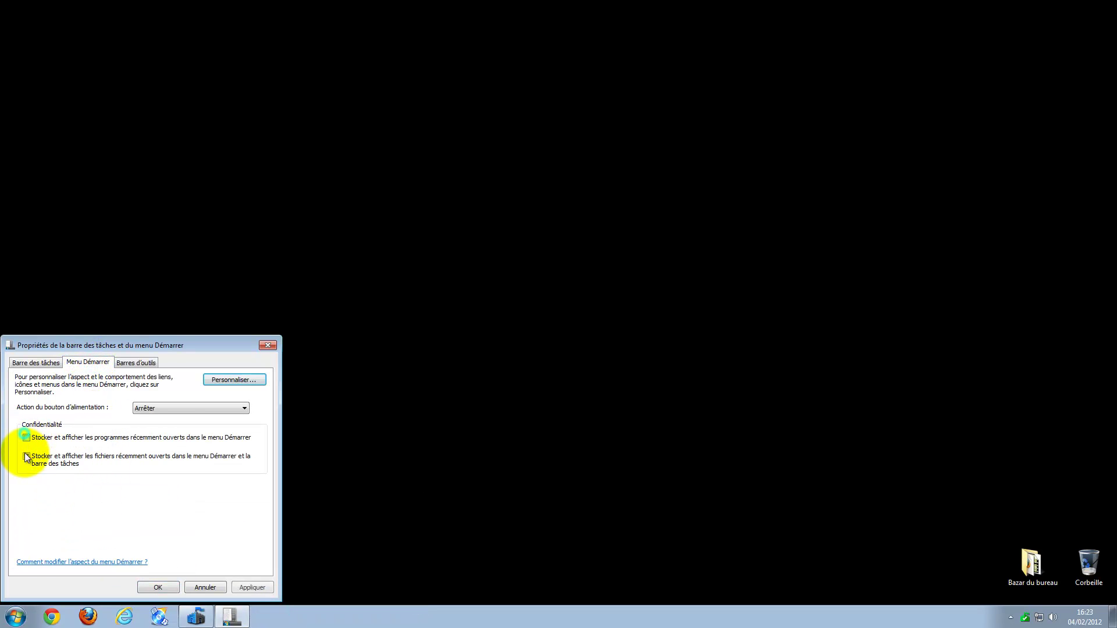
pyautogui.click(26, 456)
# - View the Start menu, look over the toolbars that can be added to the taskbar, and return to the Start menu settings
pyautogui.click(3, 618)
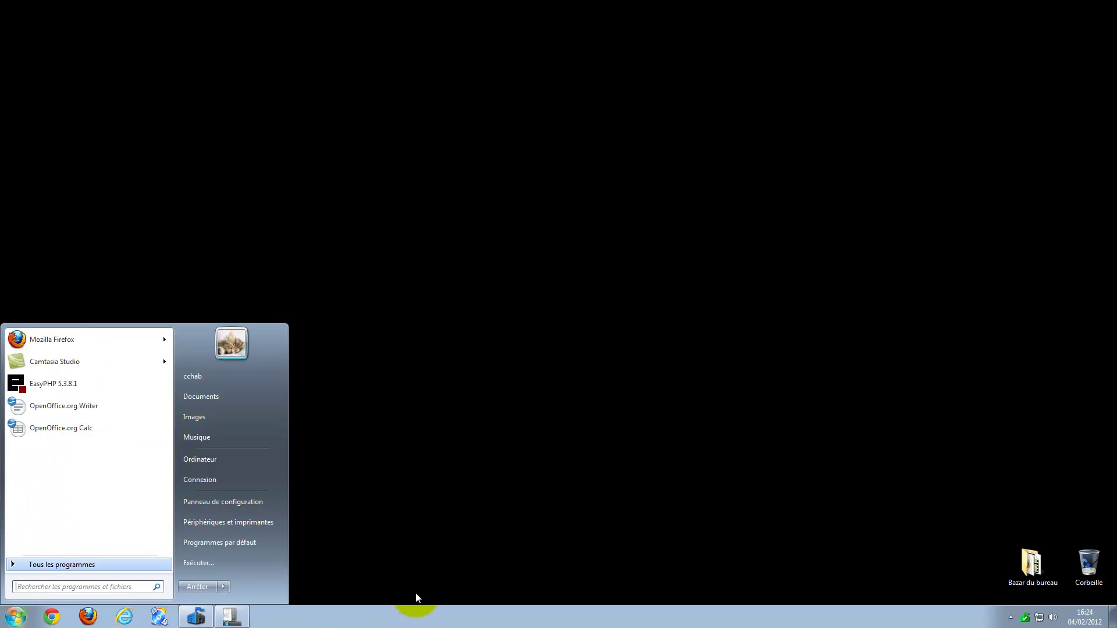
pyautogui.click(416, 598)
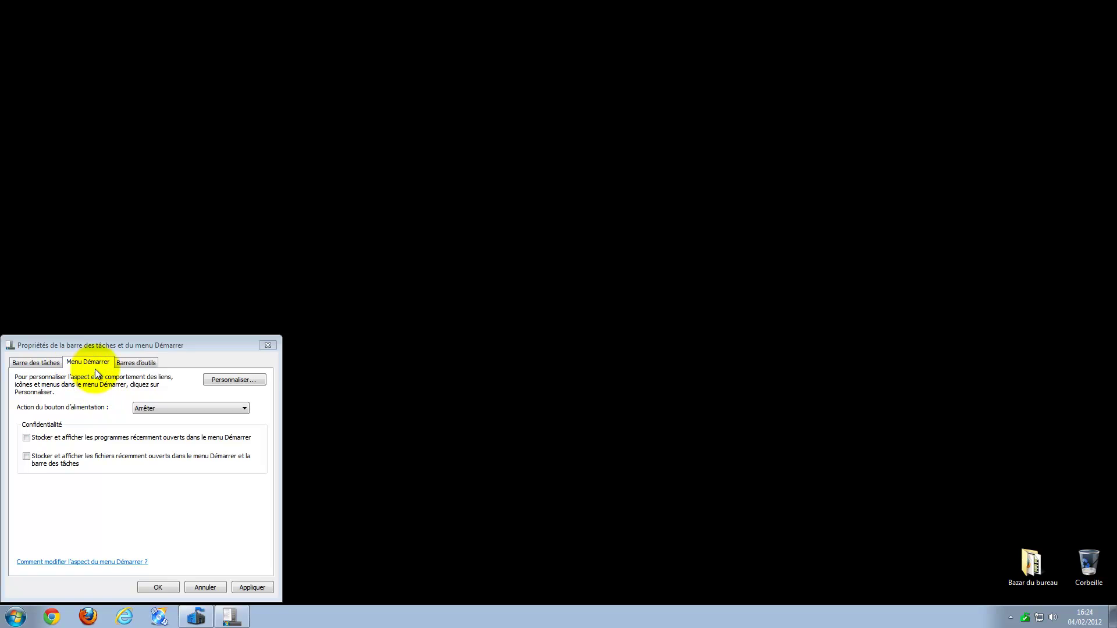
pyautogui.click(119, 365)
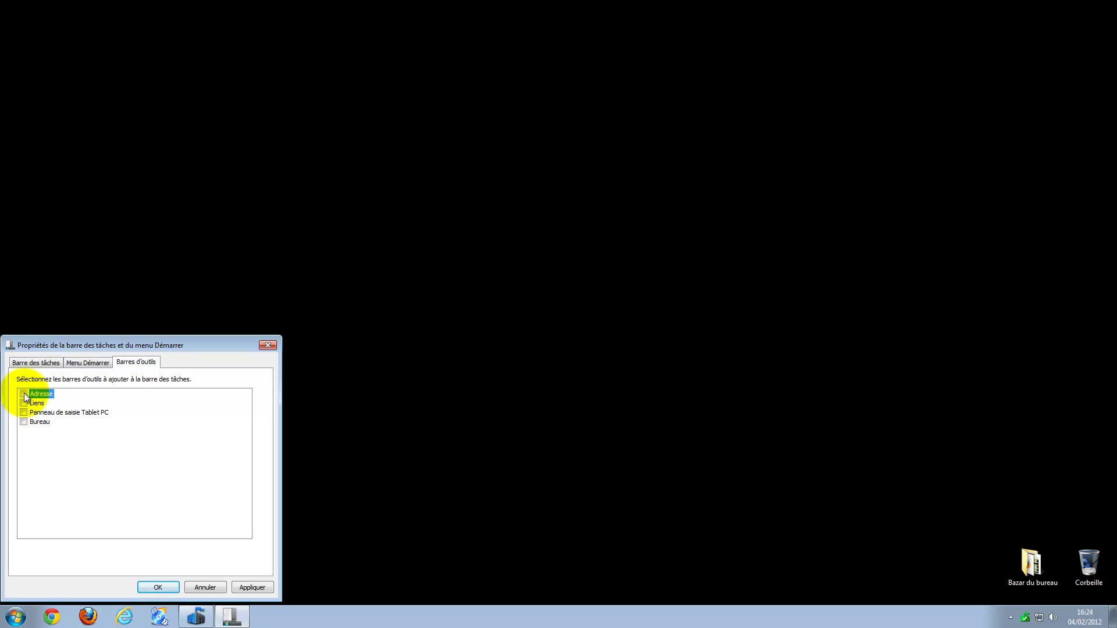
pyautogui.click(81, 364)
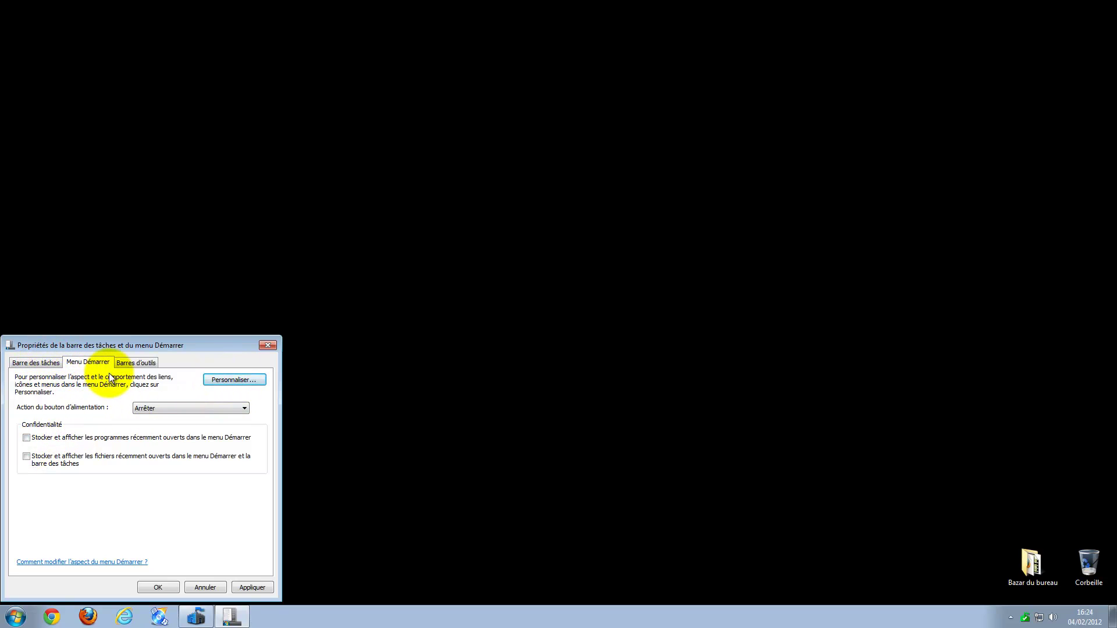
# - Look over the sections of the taskbar and Start menu properties and confirm the dialog
pyautogui.click(130, 363)
pyautogui.click(65, 365)
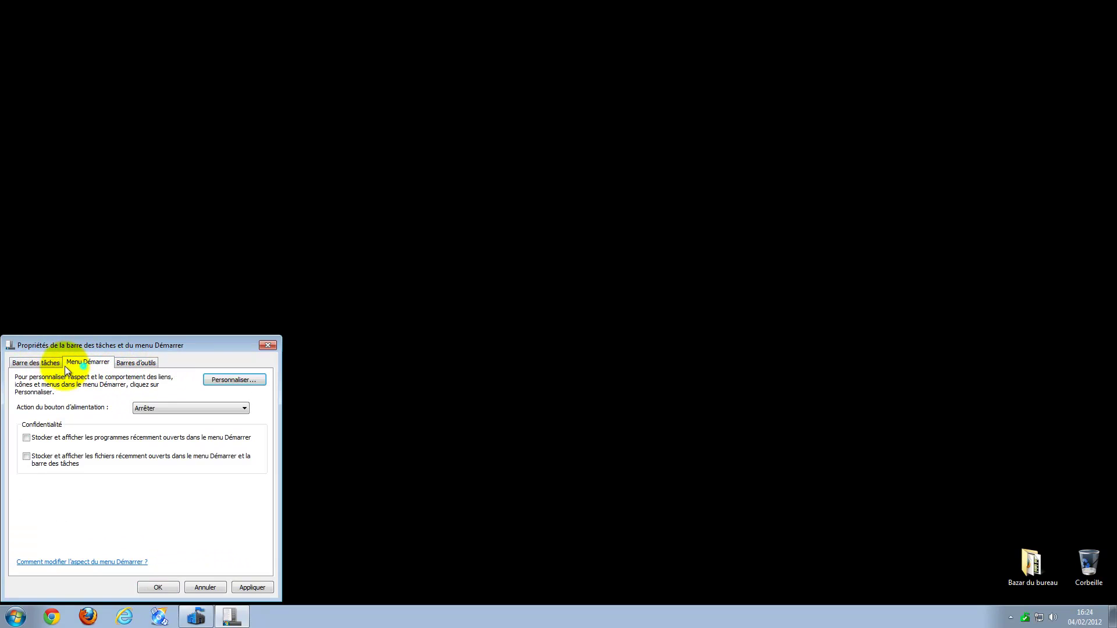
pyautogui.click(35, 363)
pyautogui.click(160, 586)
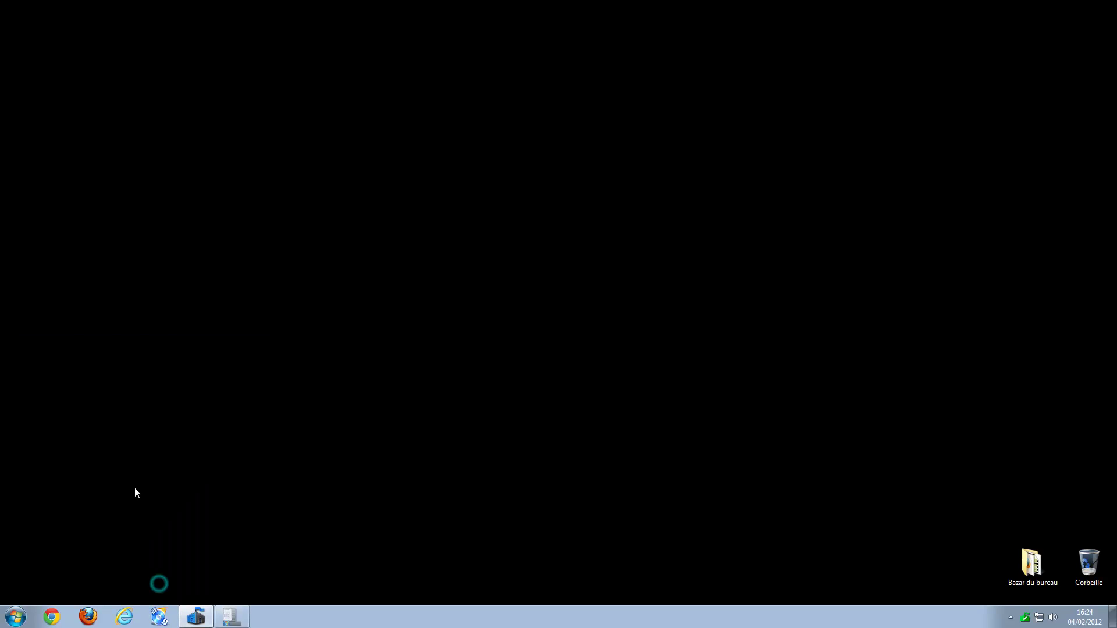
# - Pin Skype from its folder in the full program list to the Start menu below OpenOffice.org Calc, and reopen the menu
pyautogui.click(15, 618)
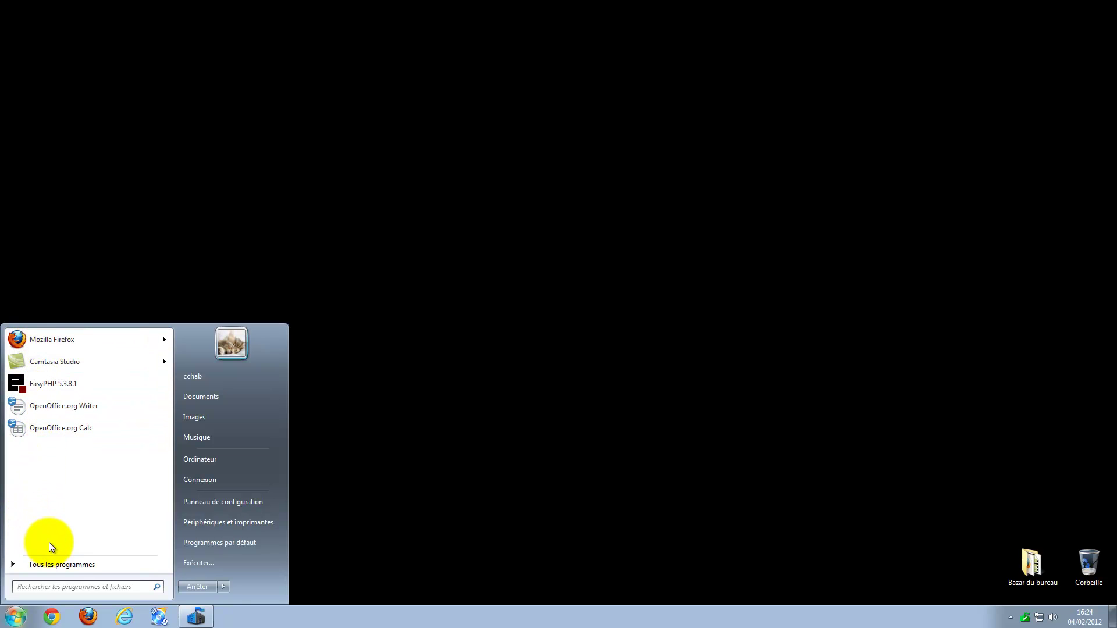
pyautogui.click(51, 563)
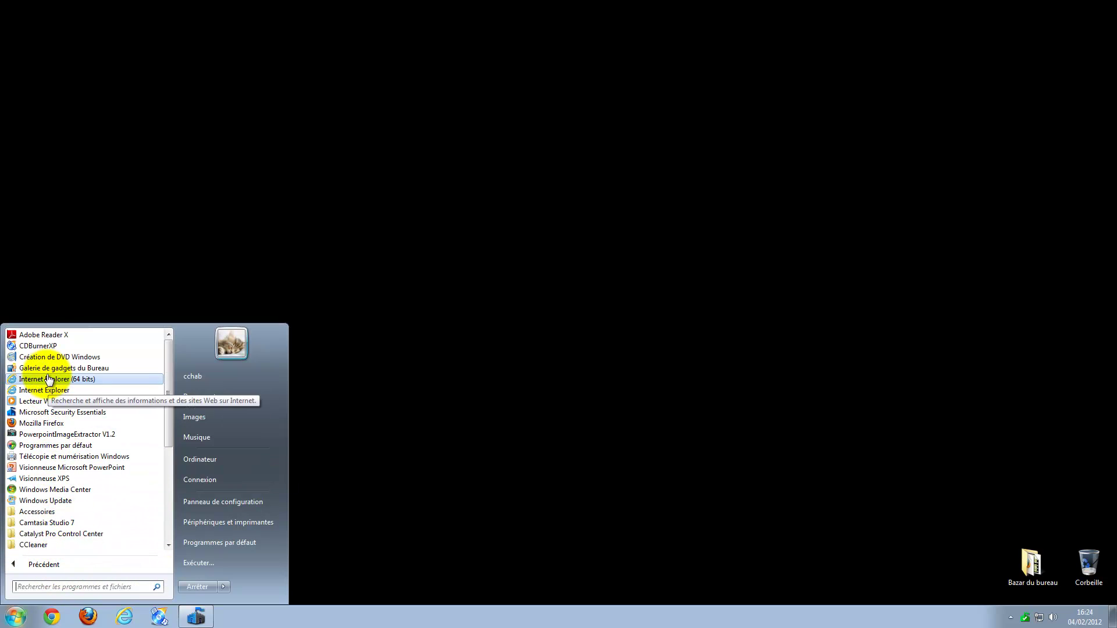
pyautogui.moveTo(167, 379); pyautogui.dragTo(149, 519)
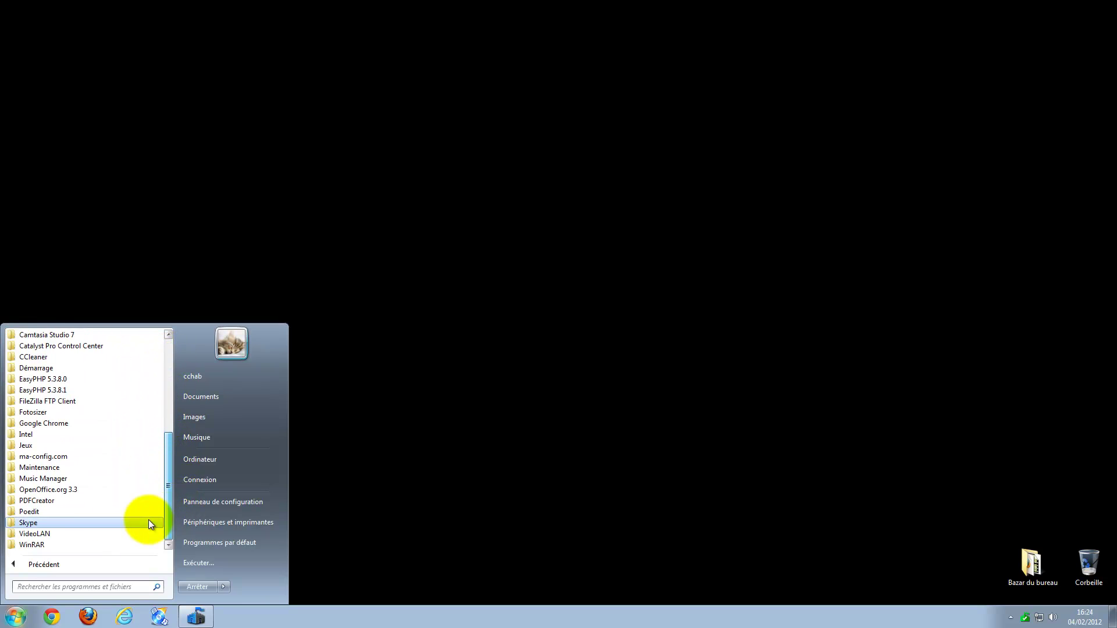
pyautogui.click(28, 524)
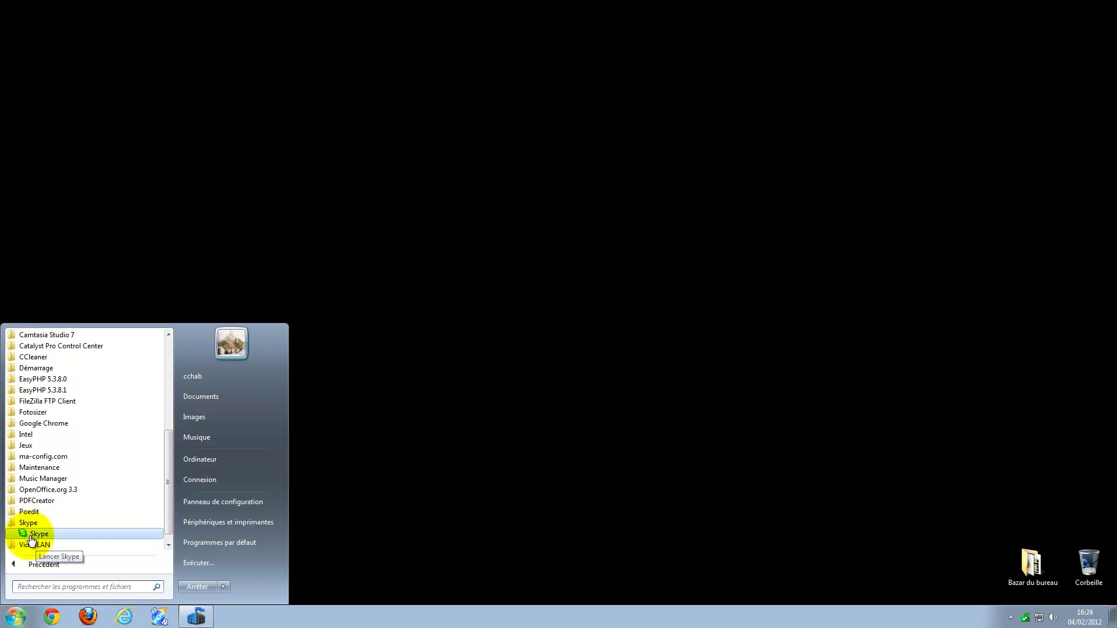
pyautogui.click(37, 564)
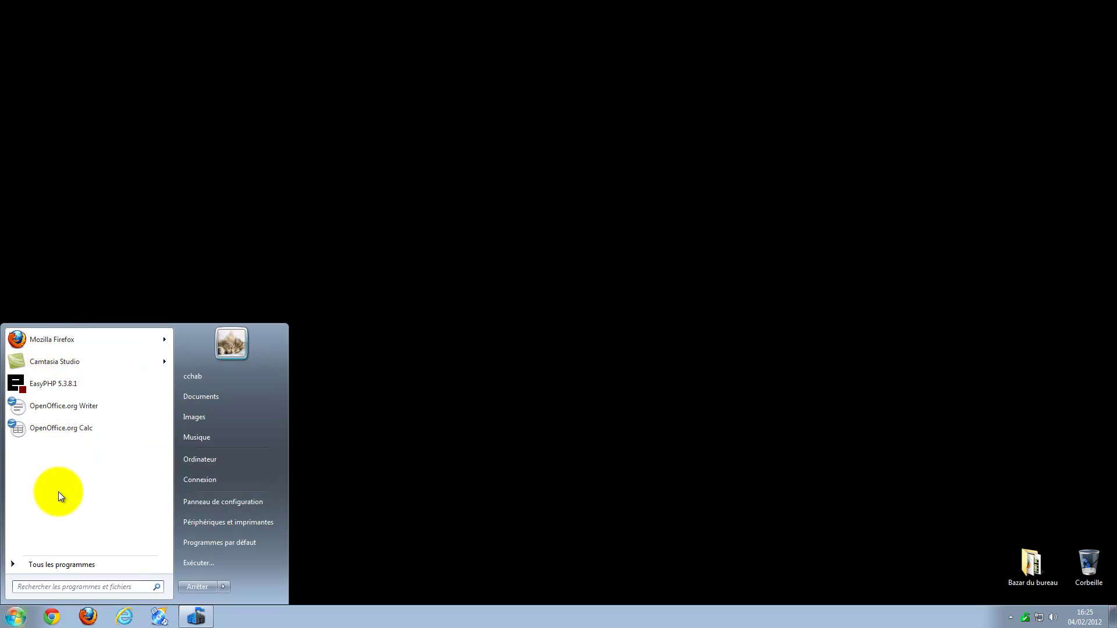
pyautogui.click(51, 565)
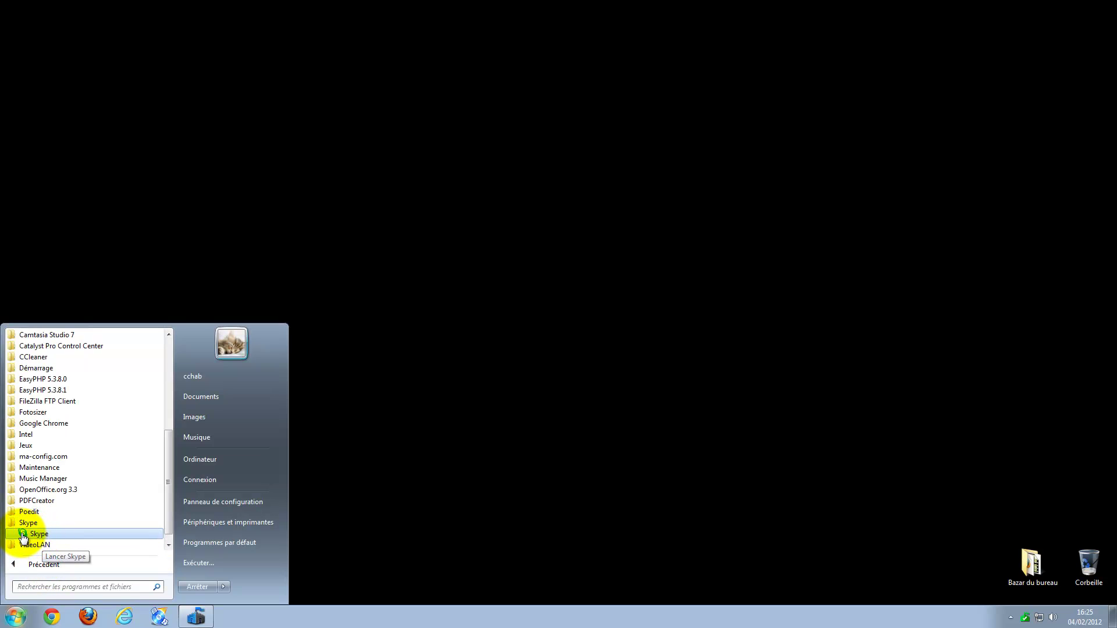
pyautogui.moveTo(22, 532); pyautogui.dragTo(73, 506)
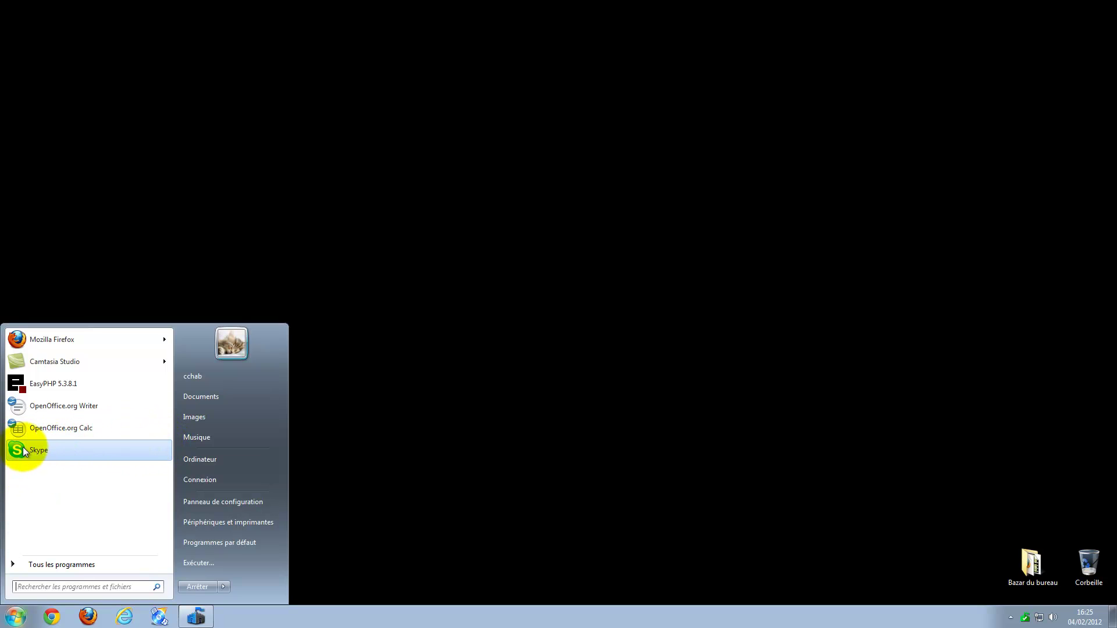
pyautogui.click(90, 287)
pyautogui.click(12, 619)
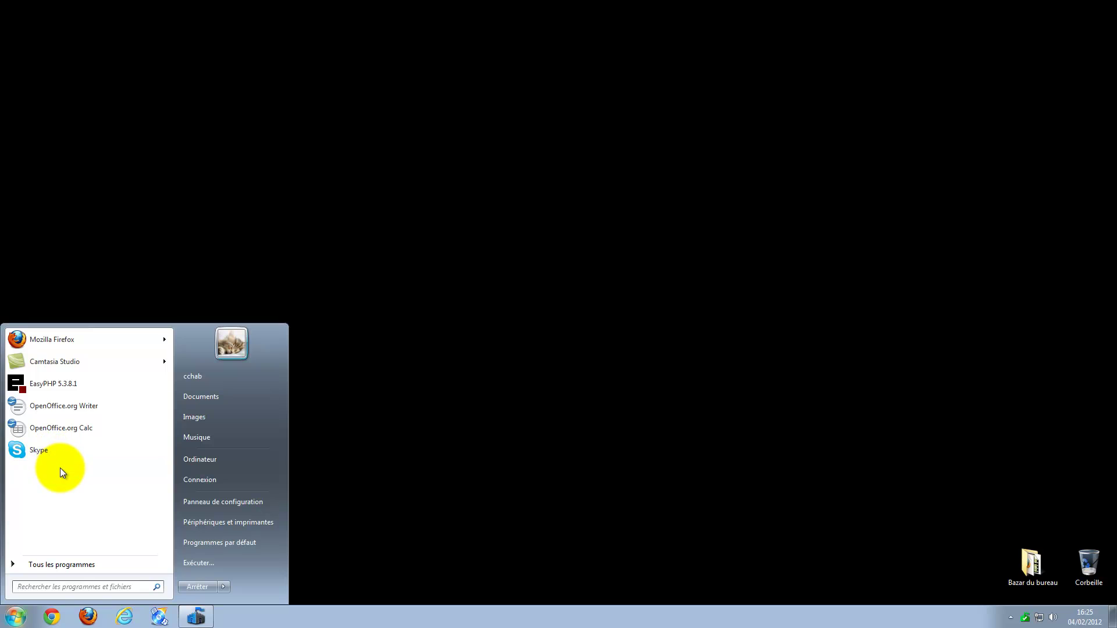
# - Pin Fotosizer from its folder in the full program list to the Start menu below Skype
pyautogui.click(63, 566)
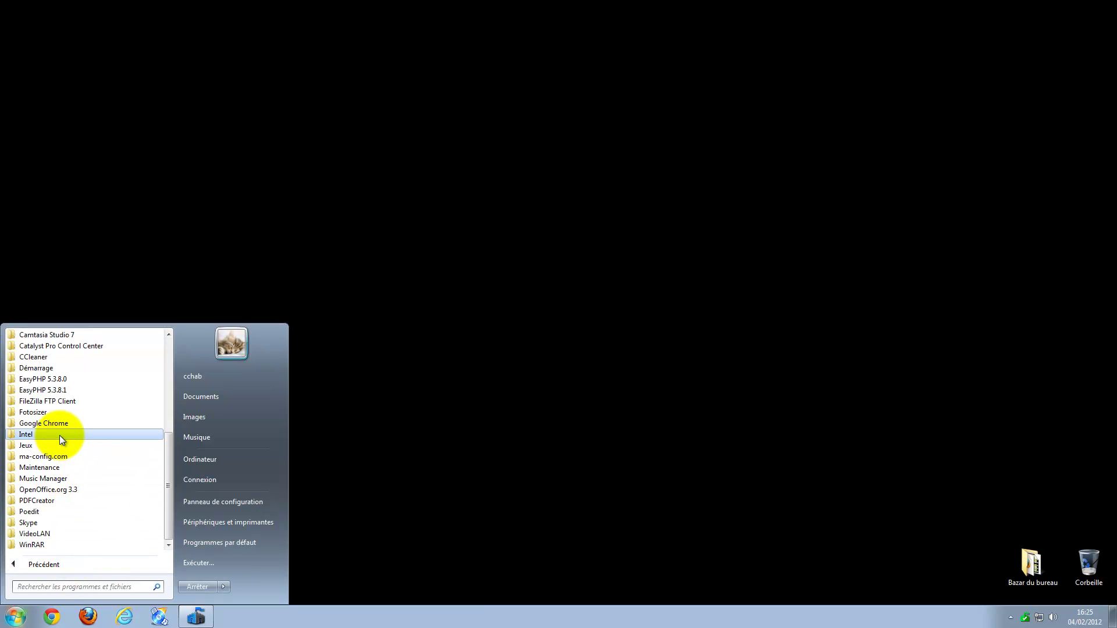
pyautogui.scroll(5, 55, 472)
pyautogui.scroll(-5, 56, 466)
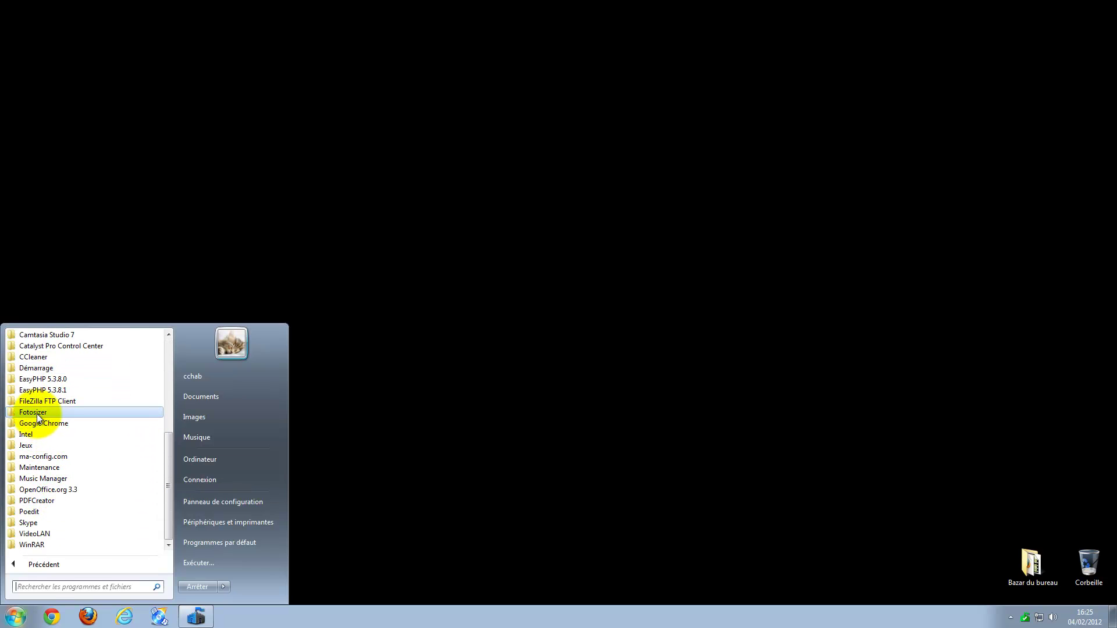
pyautogui.click(36, 413)
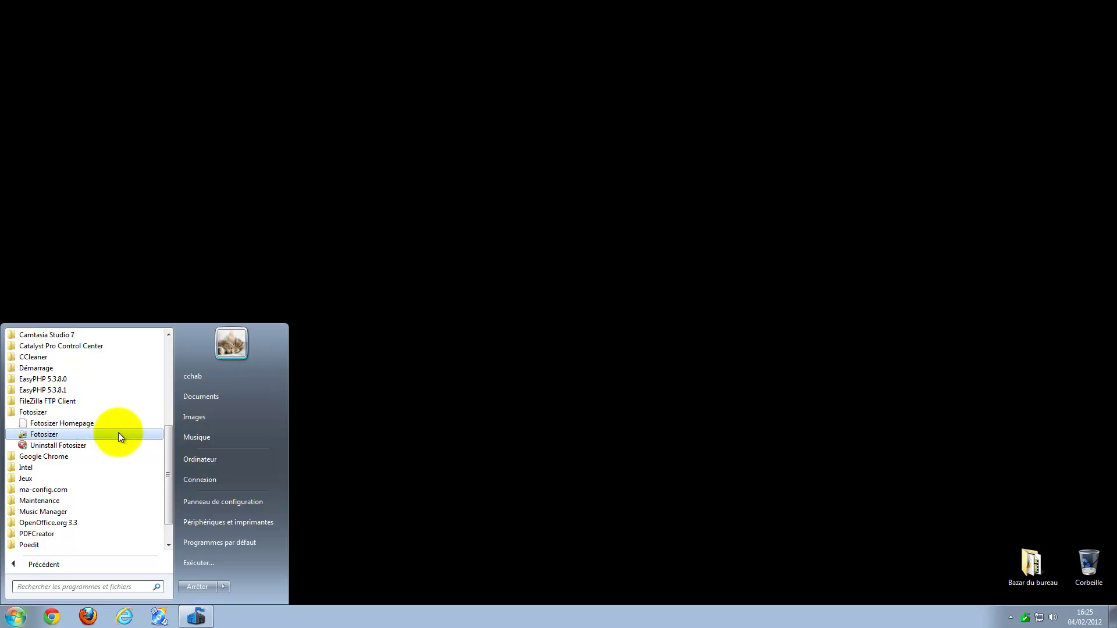
pyautogui.moveTo(46, 439); pyautogui.dragTo(39, 493)
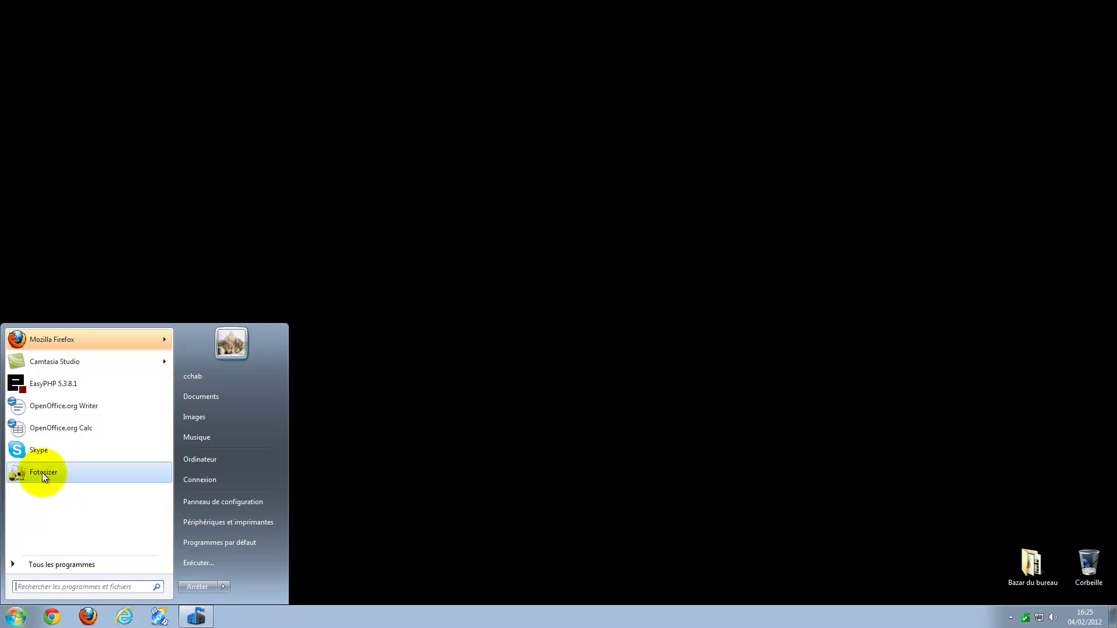
# - Reorder the pinned Start menu programs so Skype and Fotosizer sit directly below Camtasia Studio, with Skype first
pyautogui.moveTo(43, 472); pyautogui.dragTo(53, 382)
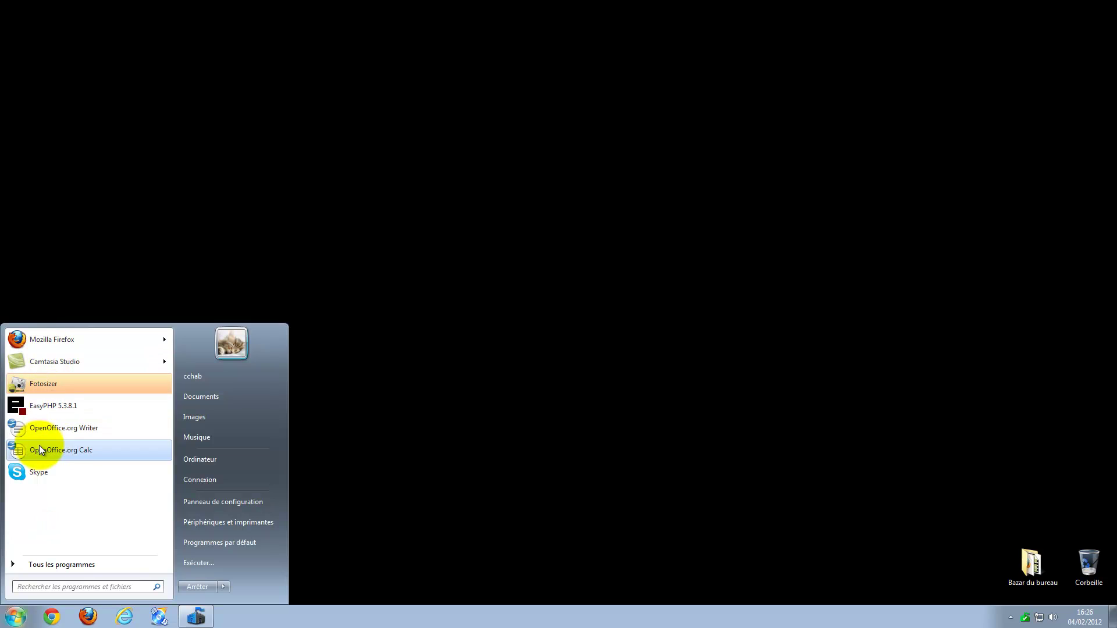
pyautogui.moveTo(33, 472); pyautogui.dragTo(65, 379)
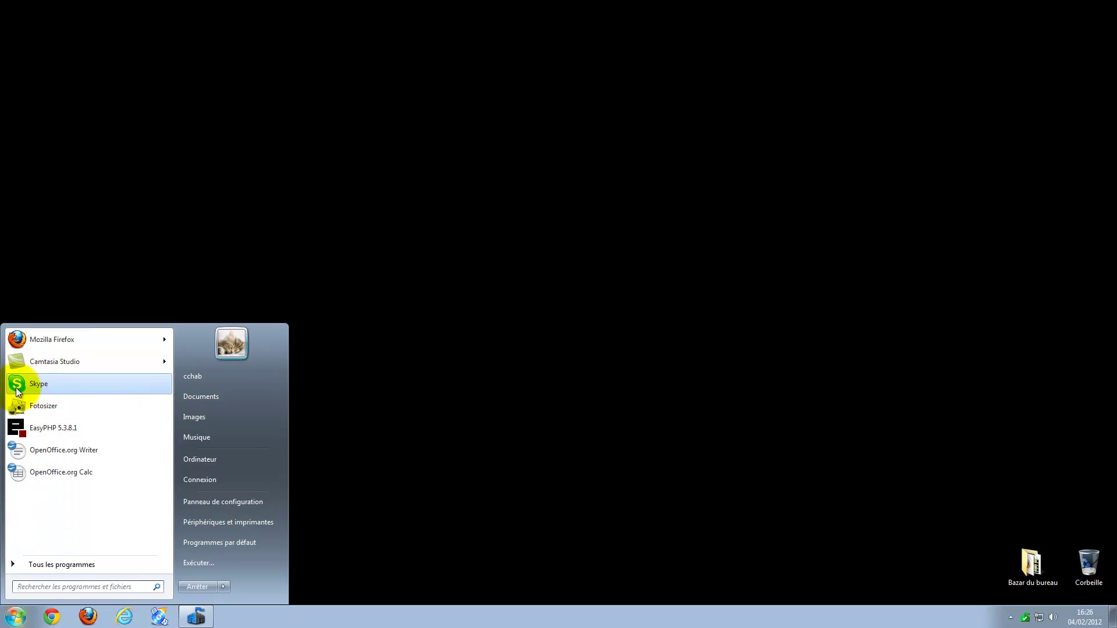
# - Remove Skype and Fotosizer from the Start menu list and close the menu
pyautogui.rightClick(63, 384)
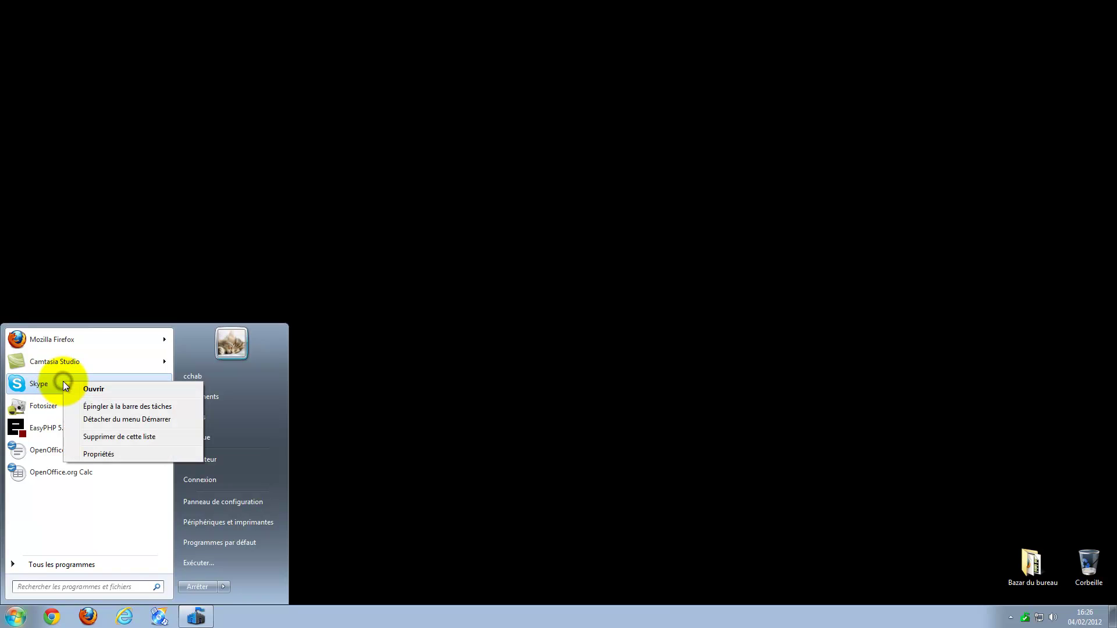
pyautogui.click(103, 438)
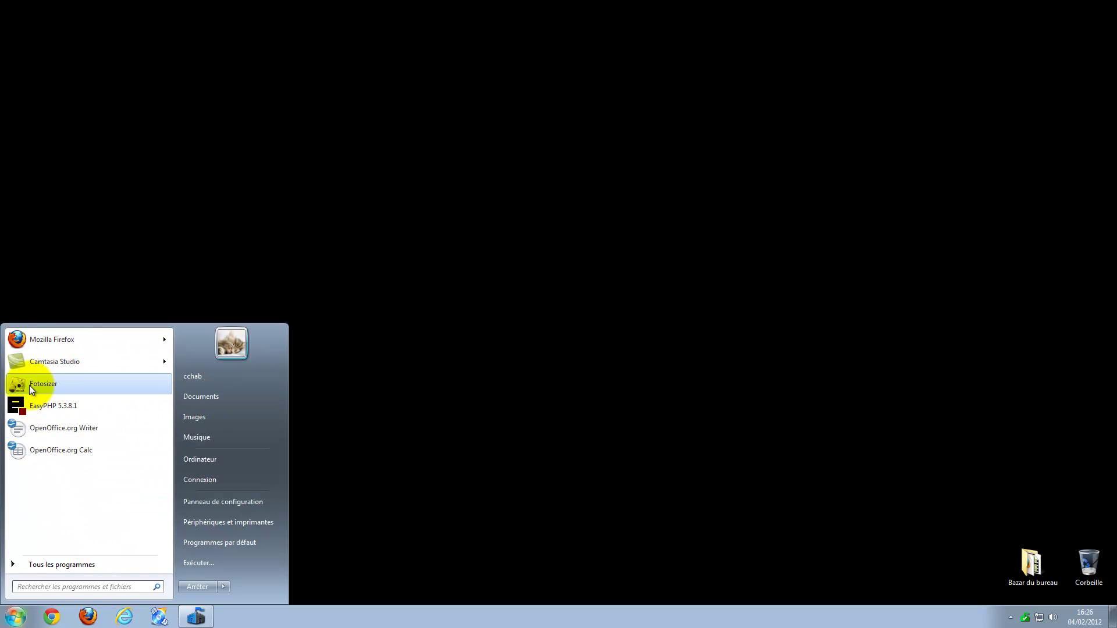
pyautogui.rightClick(55, 385)
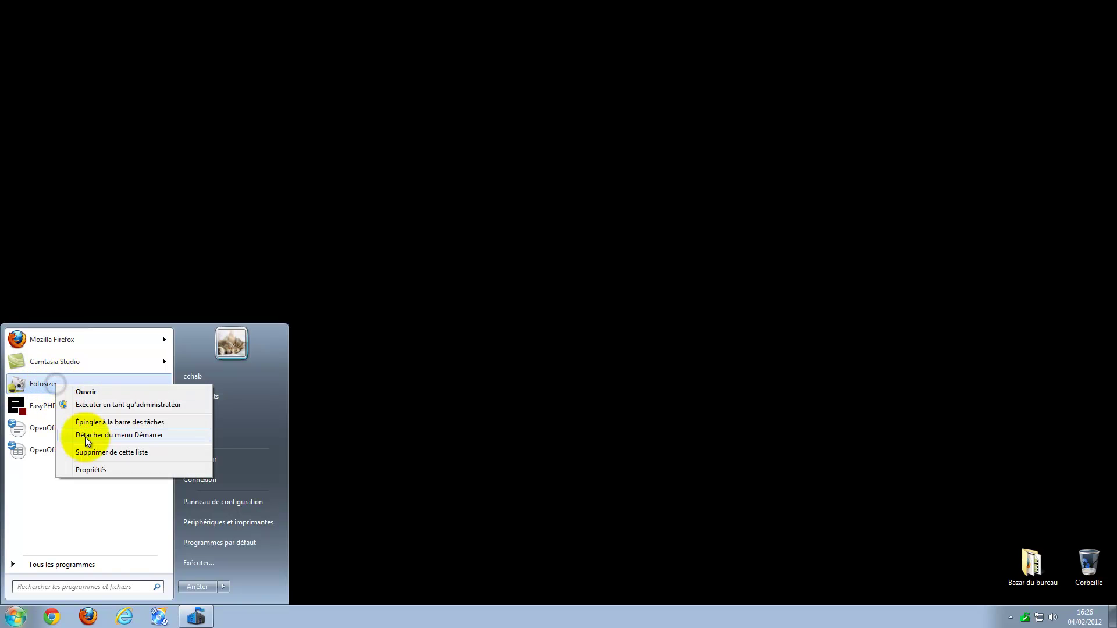
pyautogui.click(89, 454)
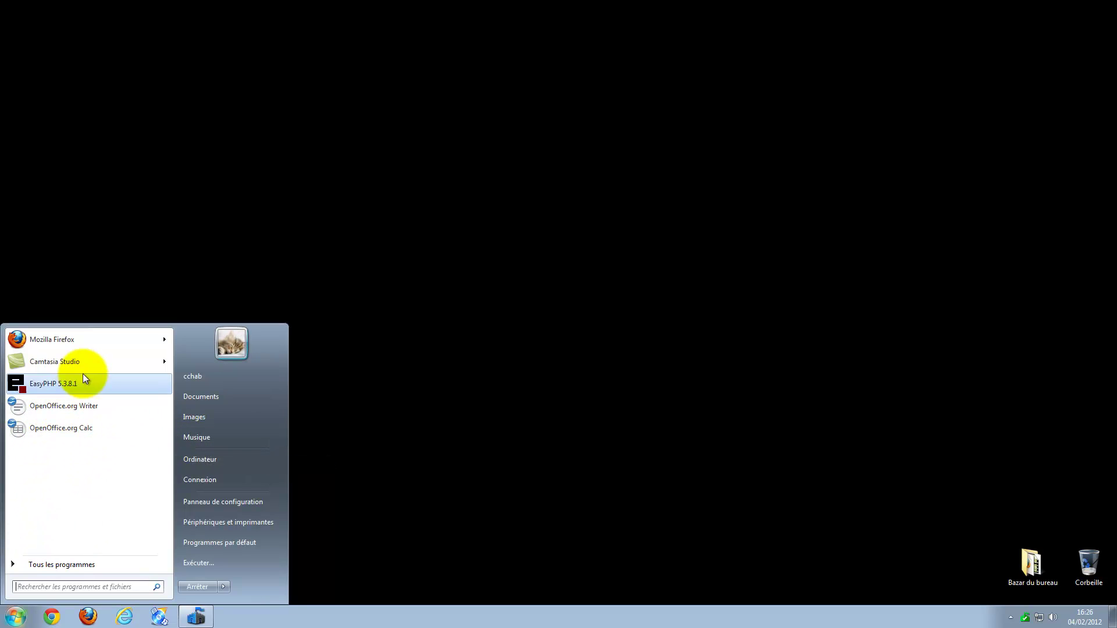
pyautogui.click(339, 247)
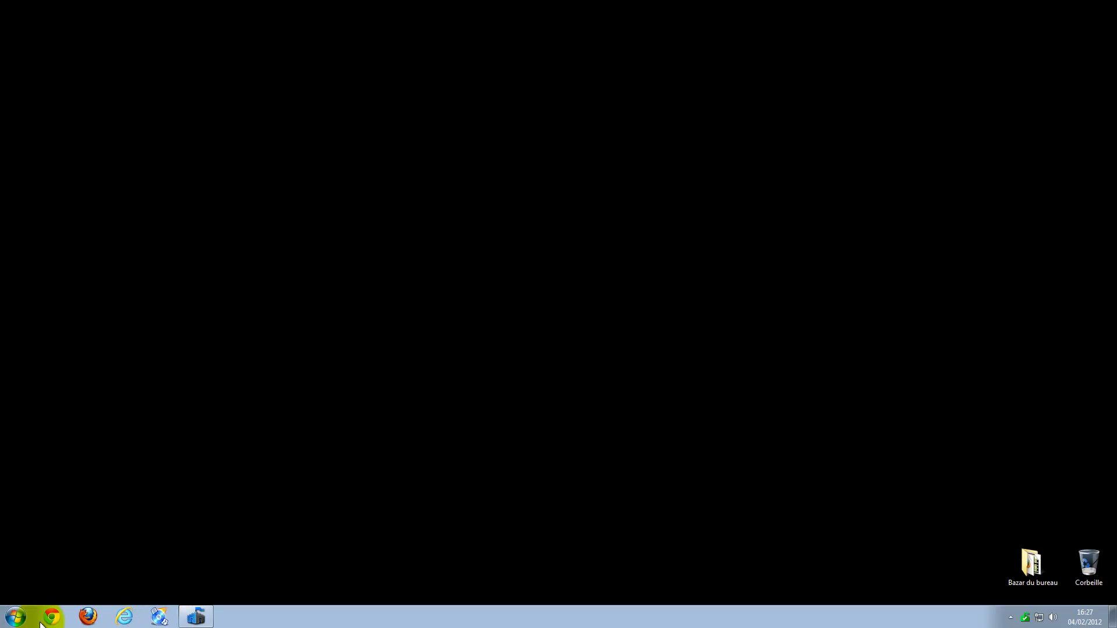
# - Launch Fotosizer from its folder in the full program list and view its taskbar preview
pyautogui.click(17, 617)
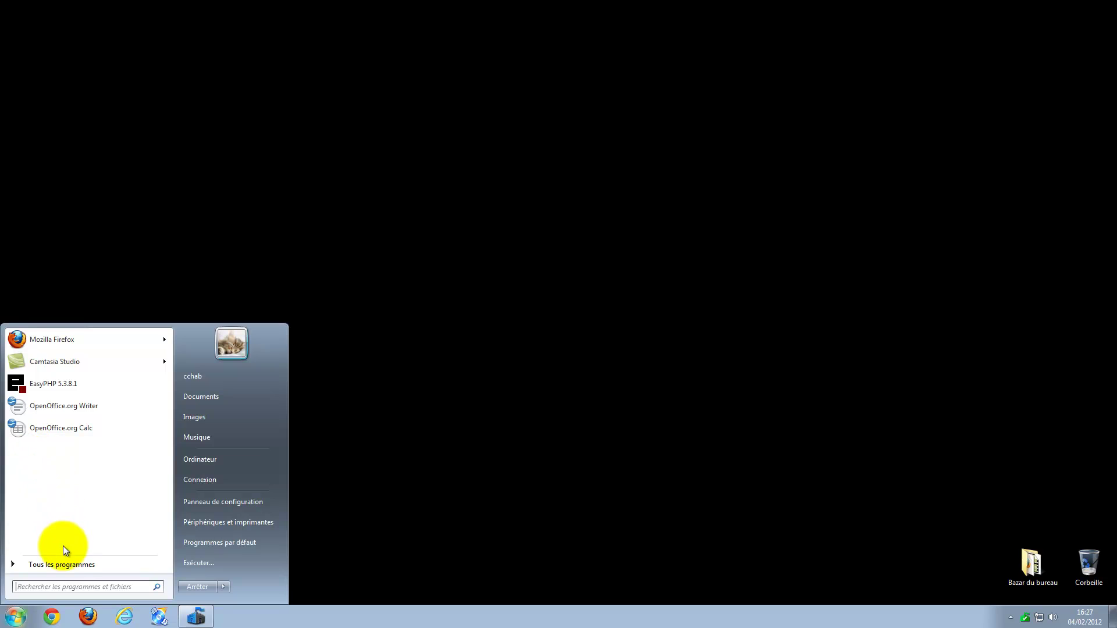
pyautogui.click(61, 563)
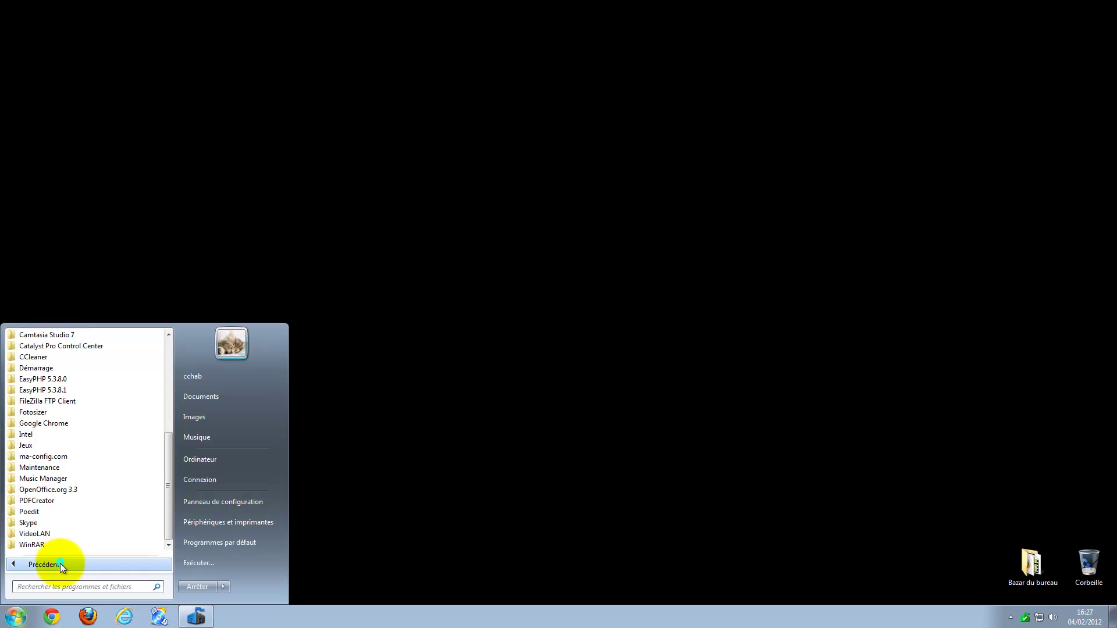
pyautogui.click(40, 414)
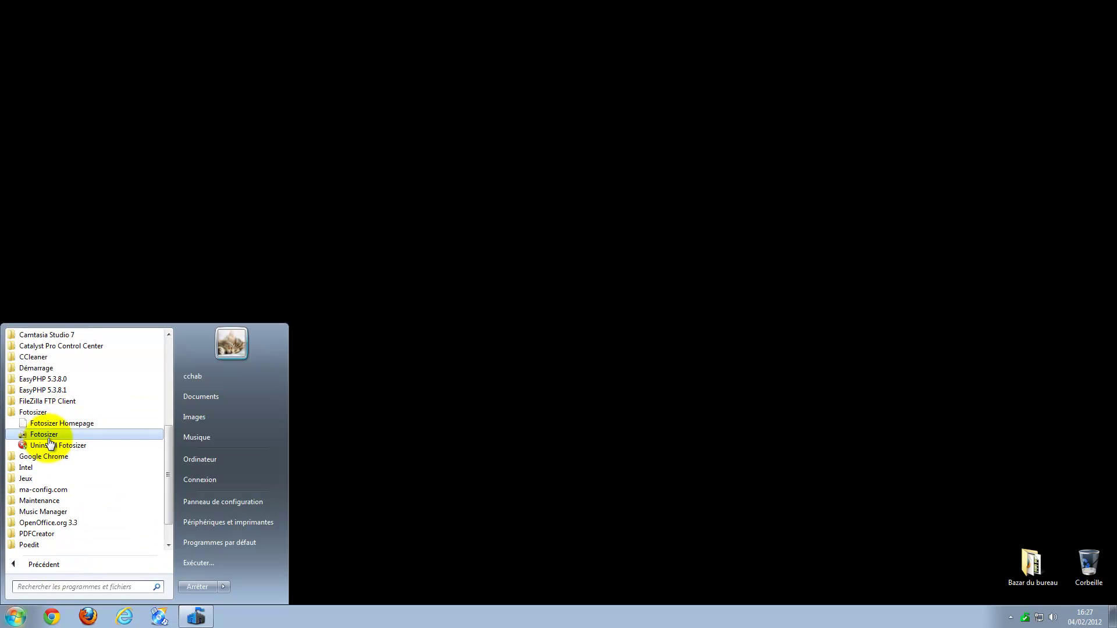
pyautogui.click(47, 435)
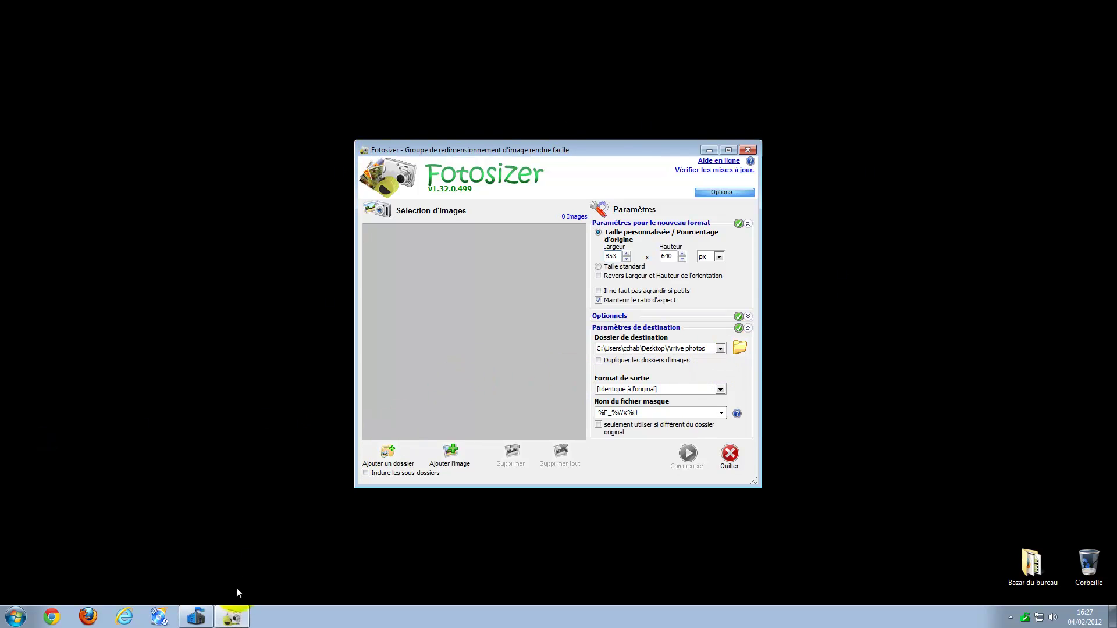
pyautogui.moveTo(220, 617)
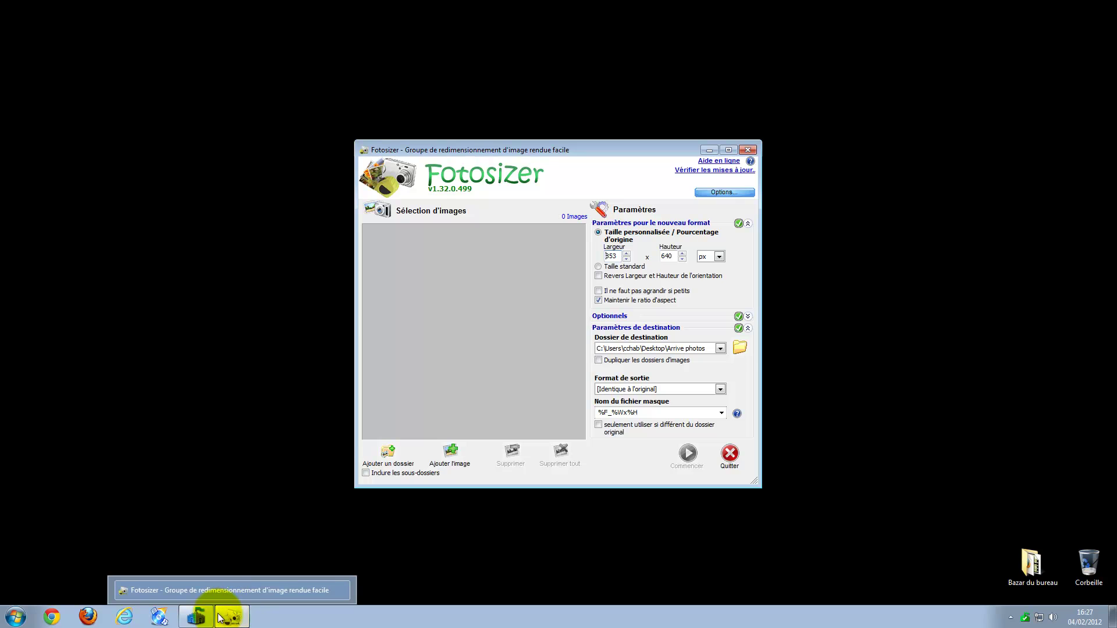
pyautogui.click(242, 505)
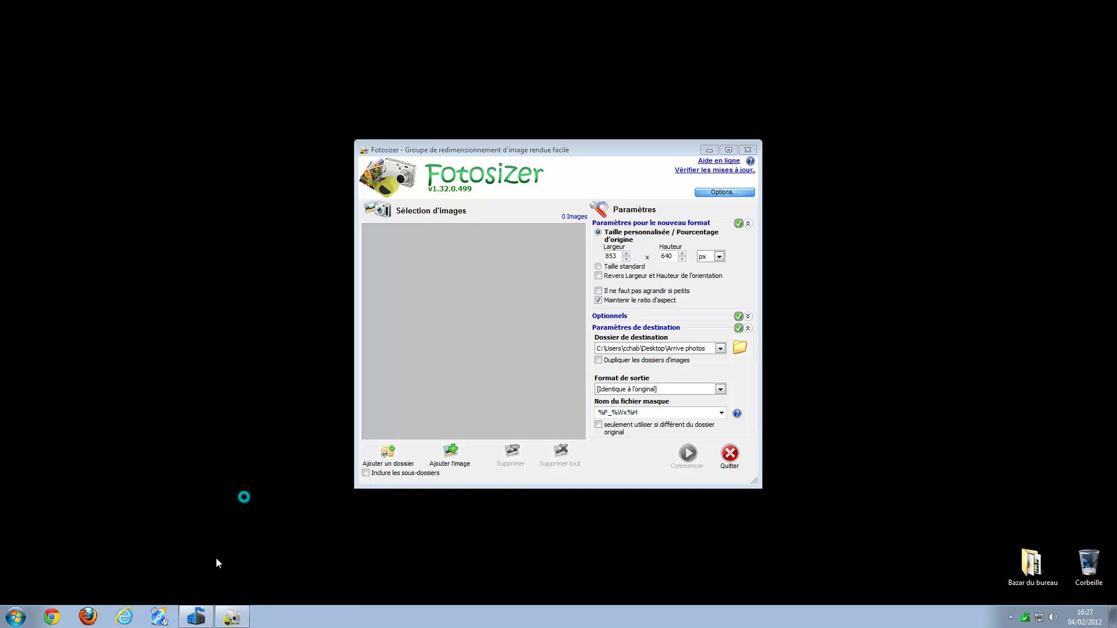
# - Pin the running Fotosizer program to the taskbar, and test the pinned shortcut by closing and relaunching the program
pyautogui.rightClick(232, 620)
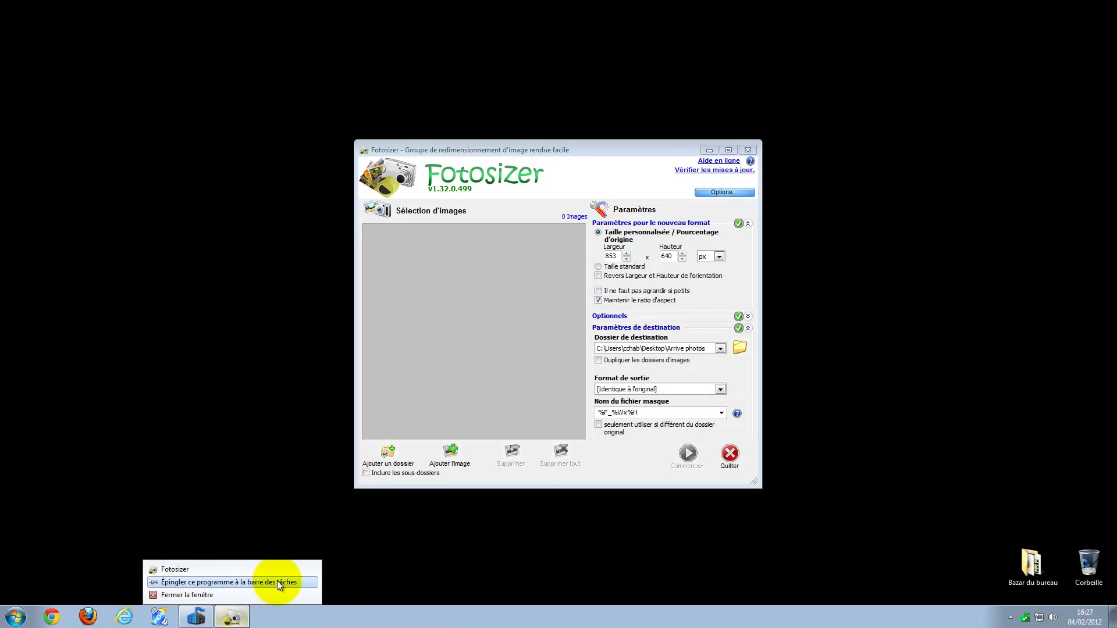
pyautogui.click(291, 581)
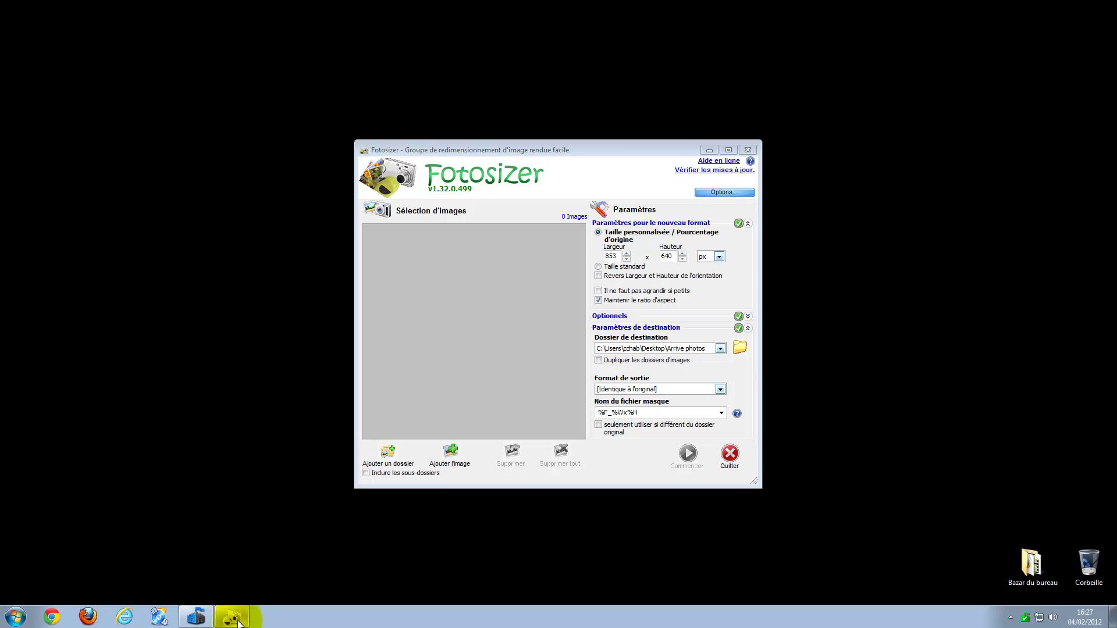
pyautogui.click(748, 151)
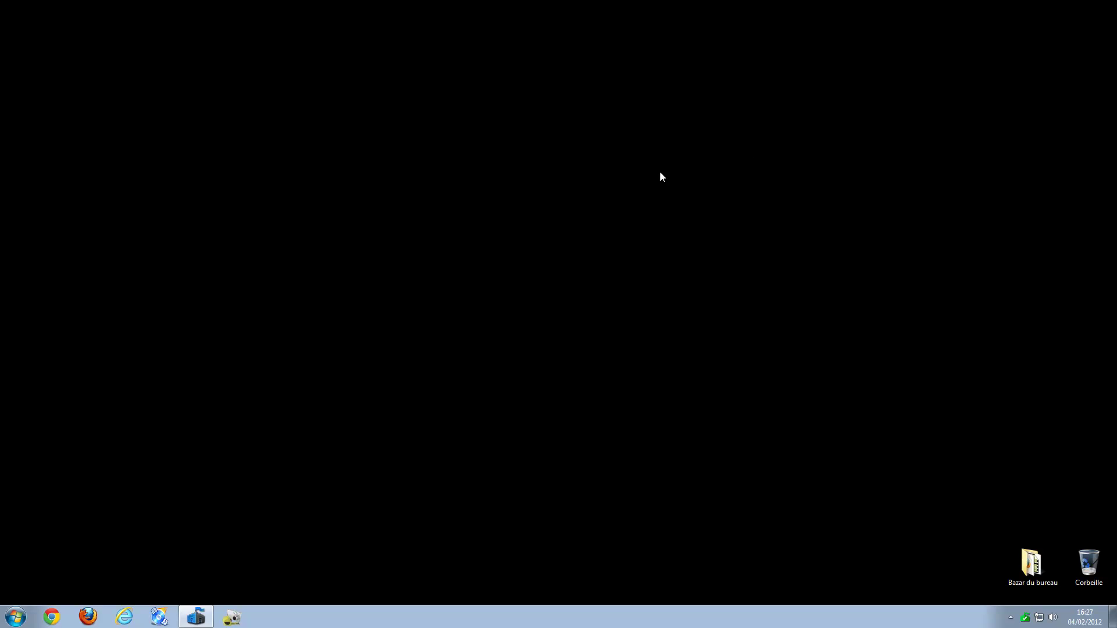
pyautogui.click(236, 621)
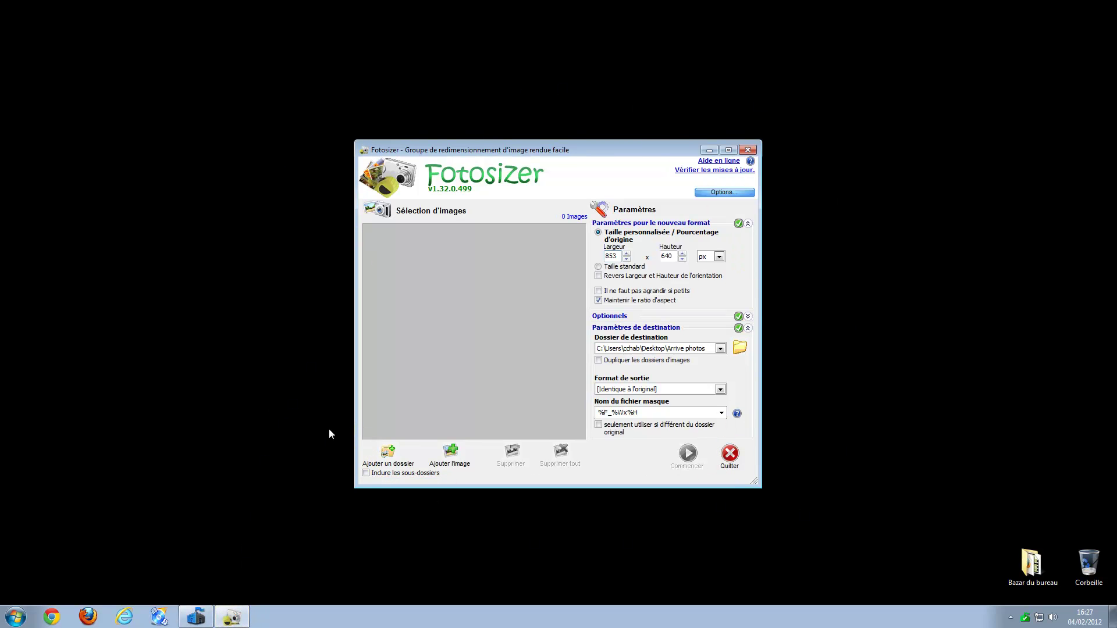
# - Add the Fotosizer shortcut from its program folder to the Start menu's main list below OpenOffice.org Calc
pyautogui.click(12, 618)
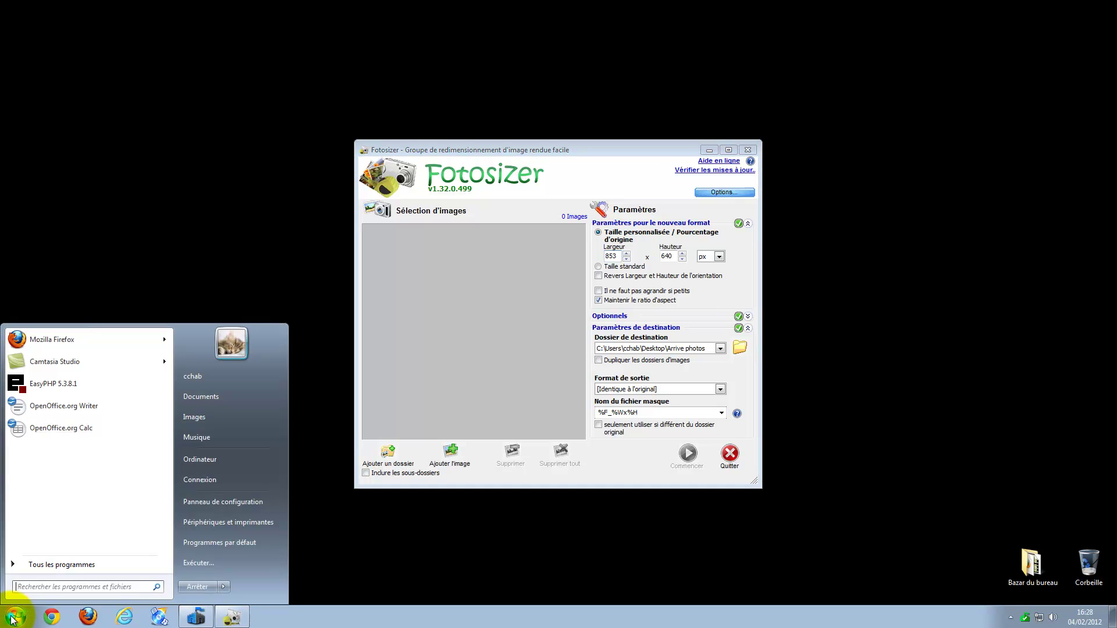
pyautogui.click(55, 565)
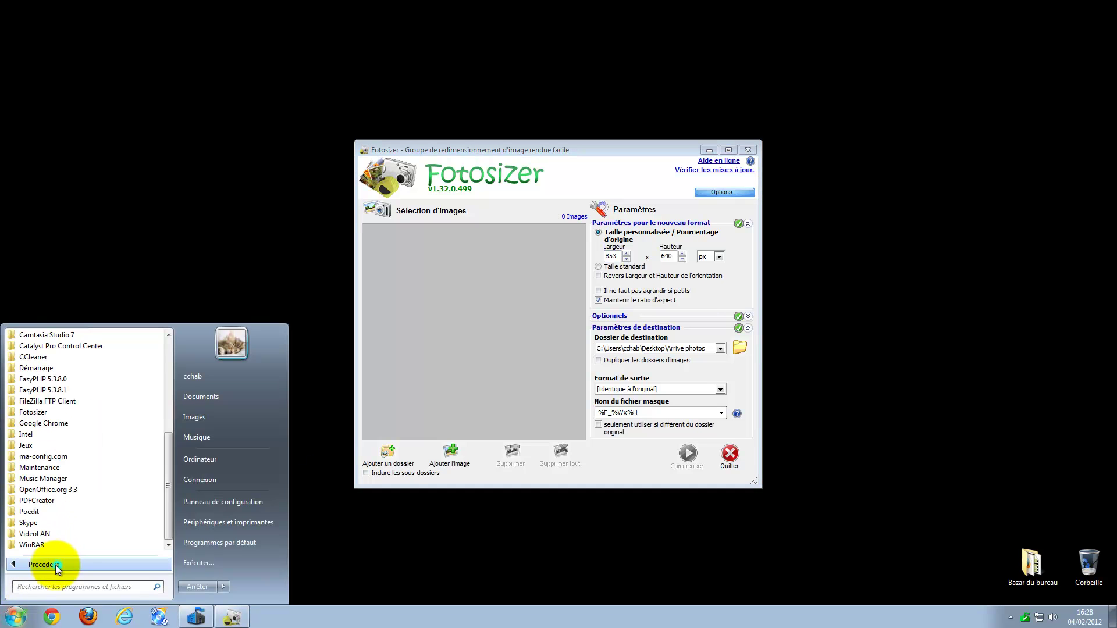
pyautogui.click(33, 412)
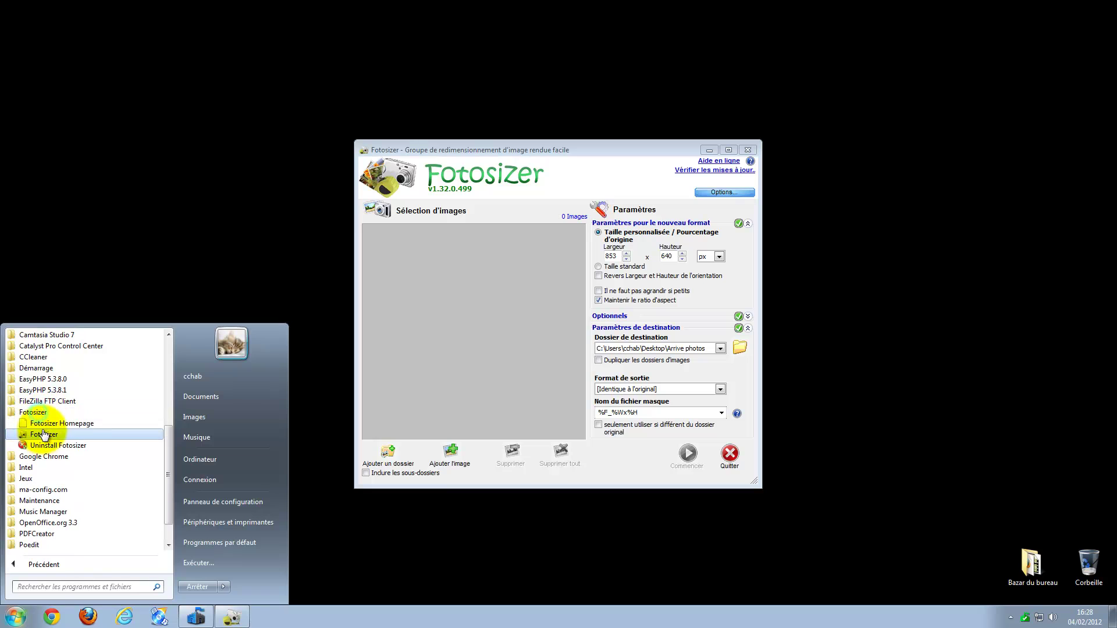
pyautogui.moveTo(44, 436)
pyautogui.mouseDown()
pyautogui.moveTo(51, 568)
pyautogui.moveTo(61, 521)
pyautogui.moveTo(52, 453)
pyautogui.mouseUp()
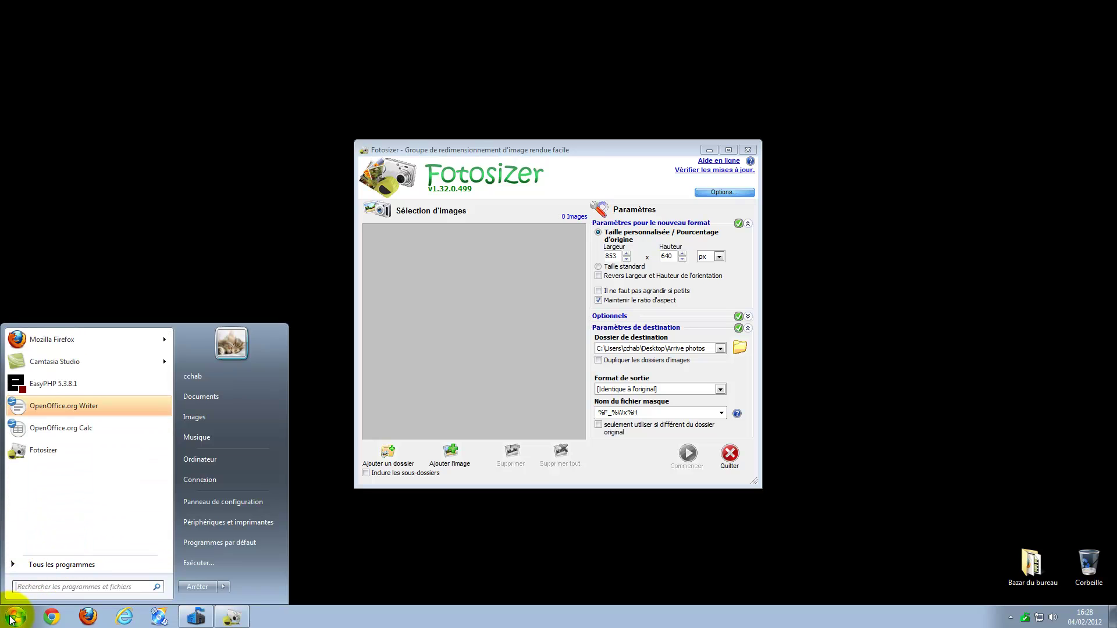
# - Close the running Fotosizer, relaunch it from its Start menu shortcut, and close it again
pyautogui.click(15, 617)
pyautogui.click(16, 618)
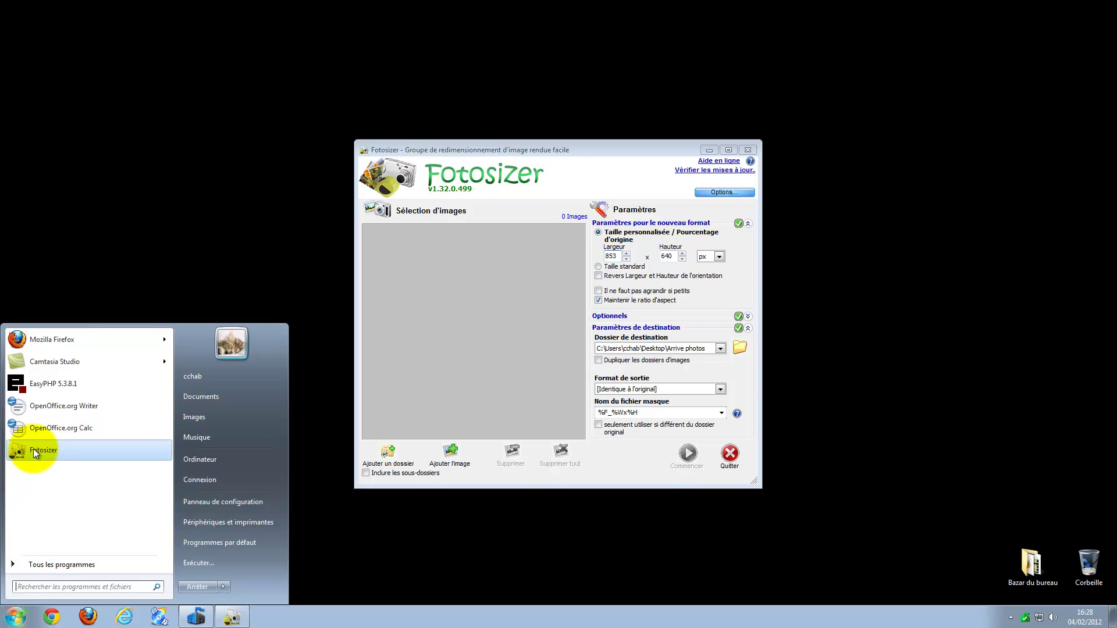
pyautogui.click(312, 249)
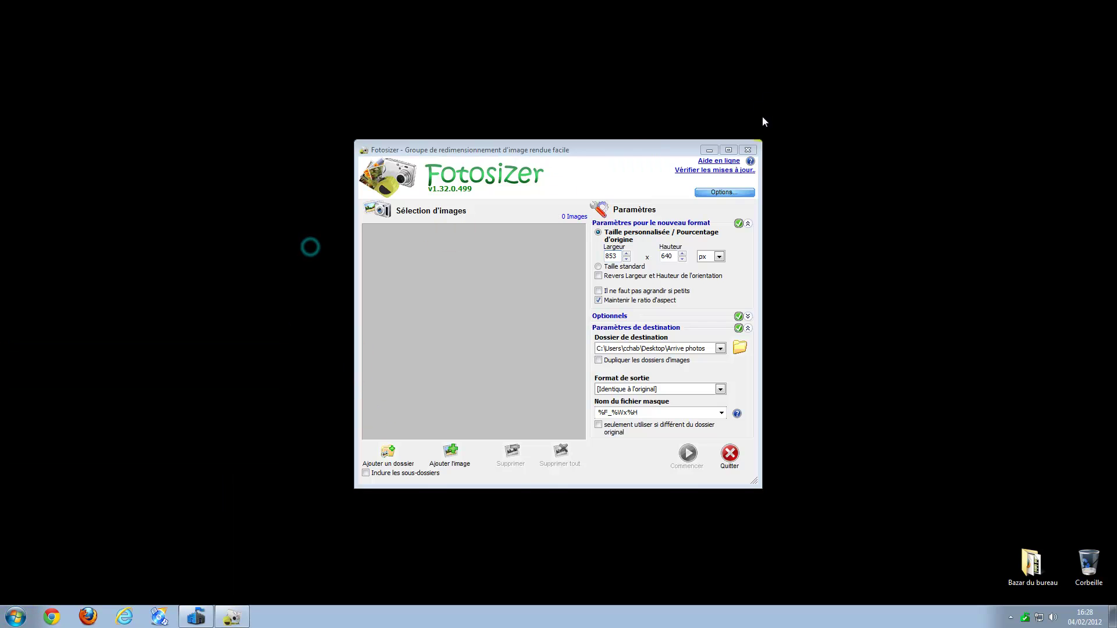
pyautogui.click(749, 150)
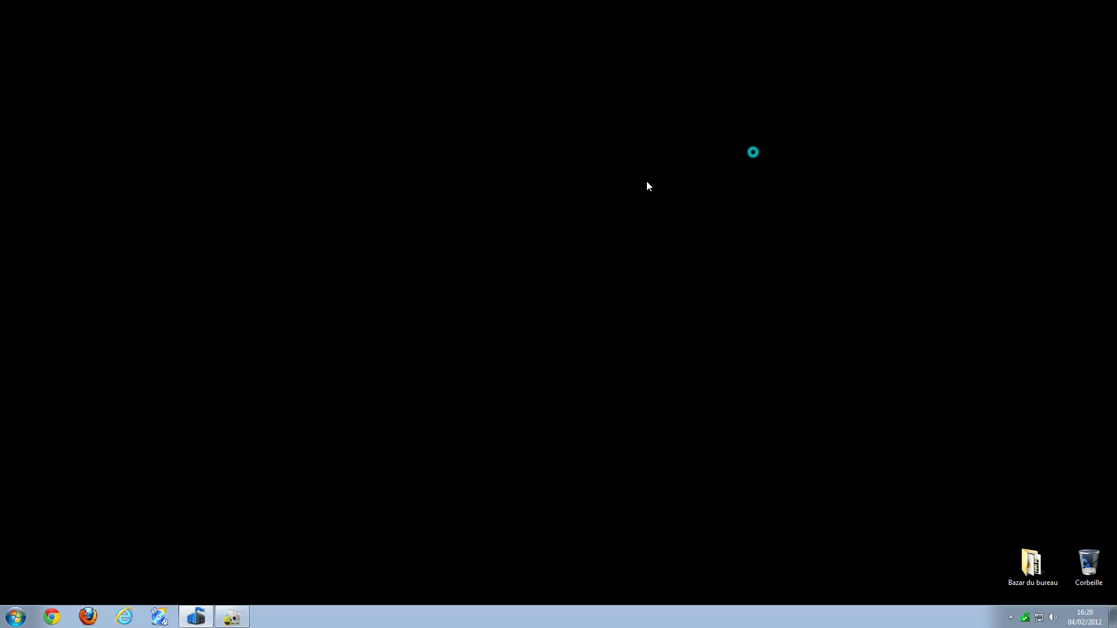
pyautogui.click(15, 616)
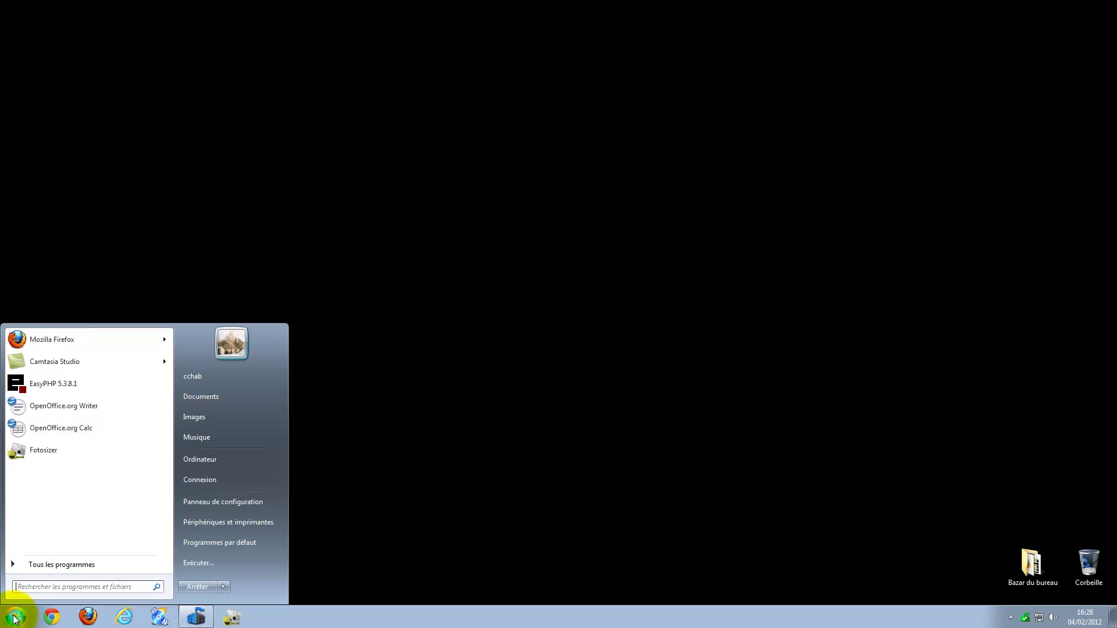
pyautogui.click(20, 453)
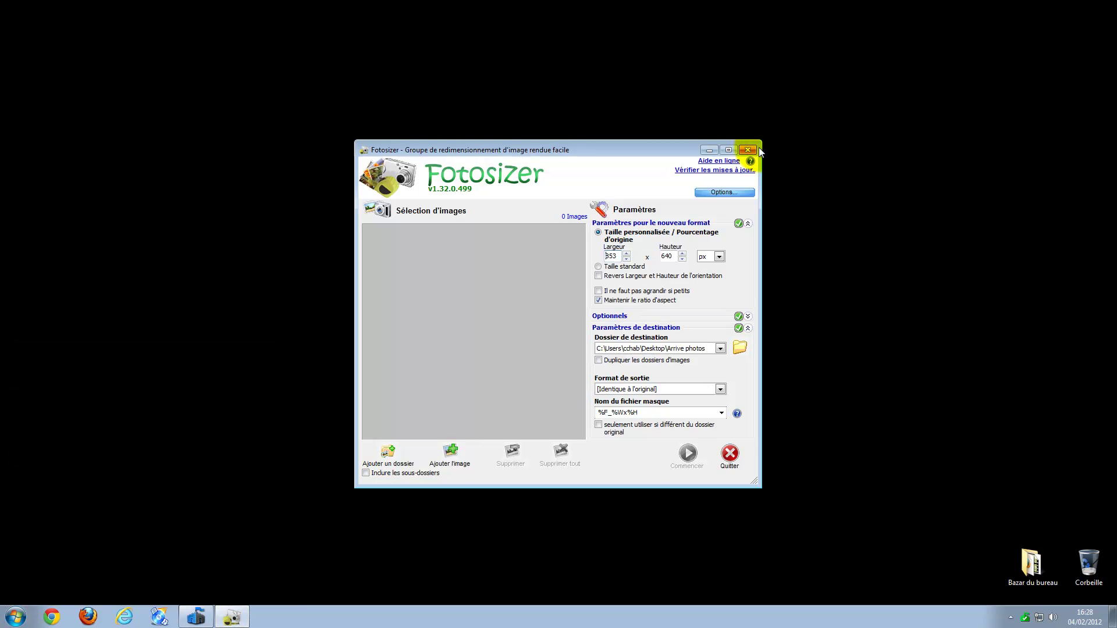
pyautogui.click(748, 149)
# - Launch Fotosizer from its pinned taskbar shortcut and close its window
pyautogui.click(233, 618)
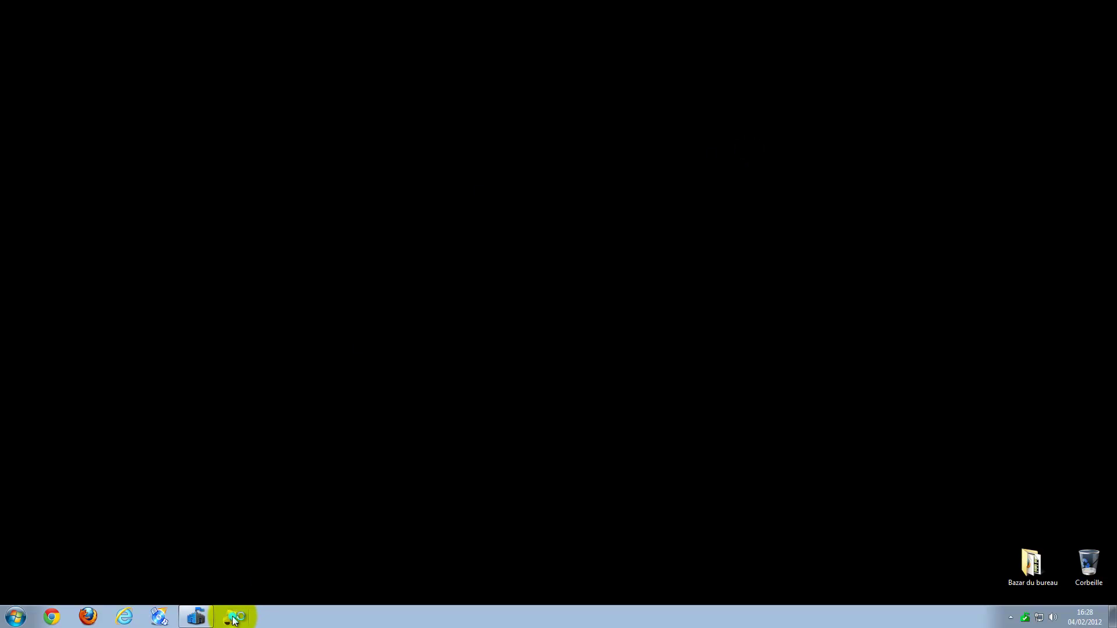
pyautogui.click(517, 220)
pyautogui.click(507, 314)
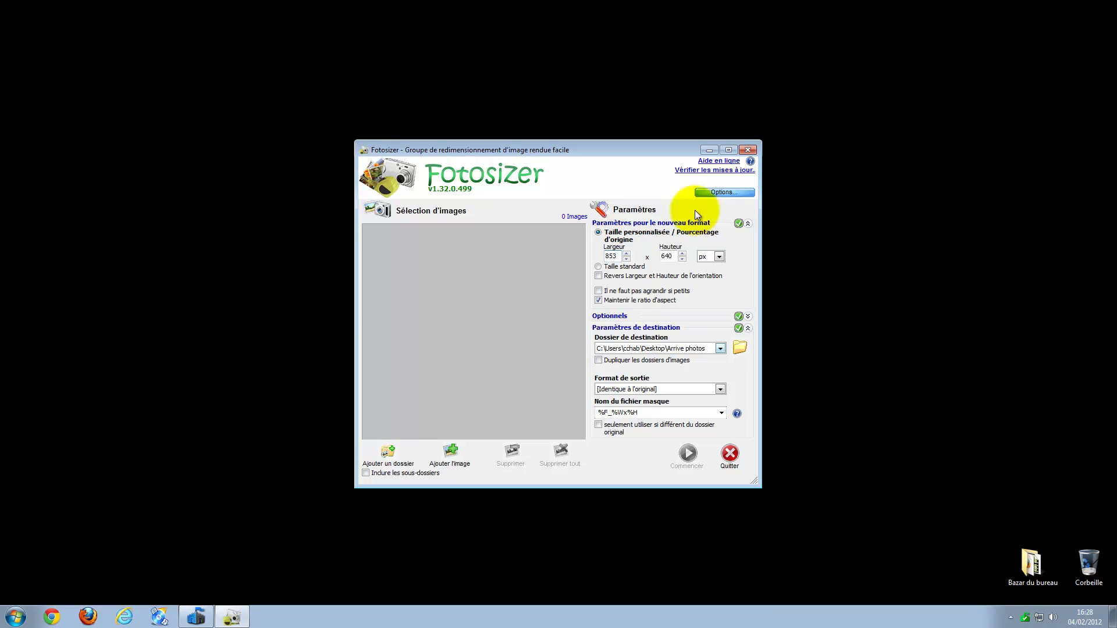
pyautogui.click(748, 150)
pyautogui.click(282, 265)
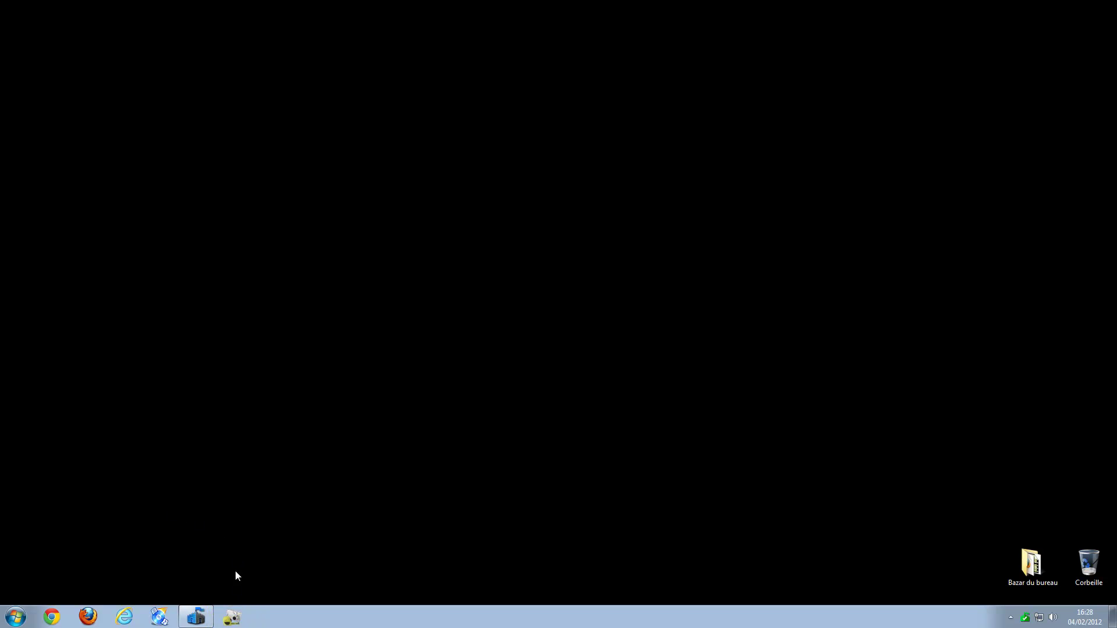
# - Unpin Fotosizer from the taskbar
pyautogui.rightClick(236, 621)
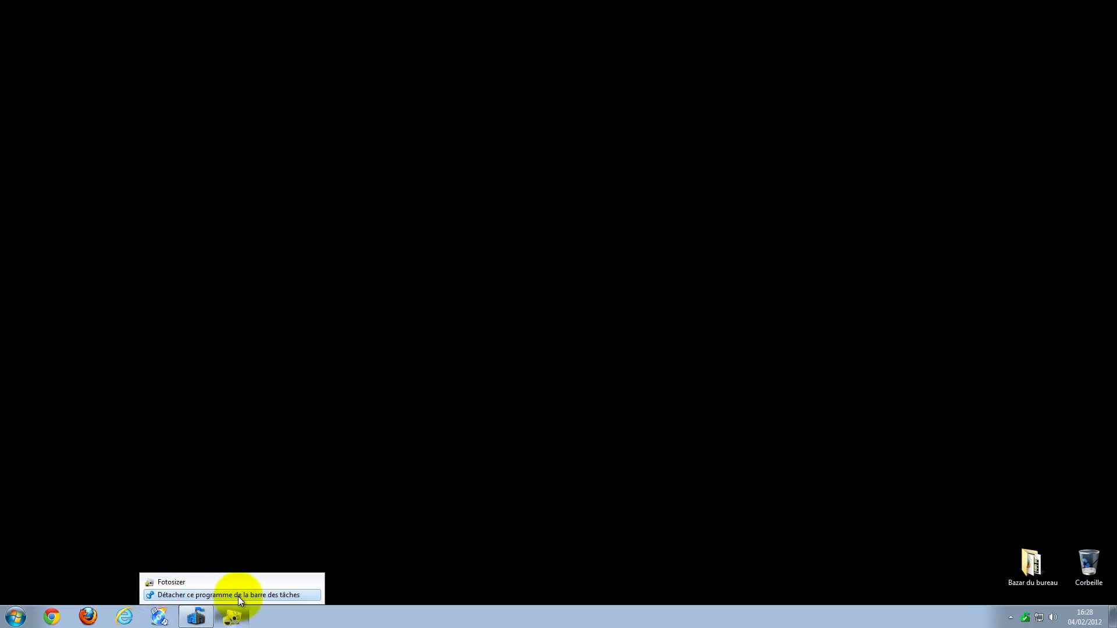
pyautogui.click(212, 595)
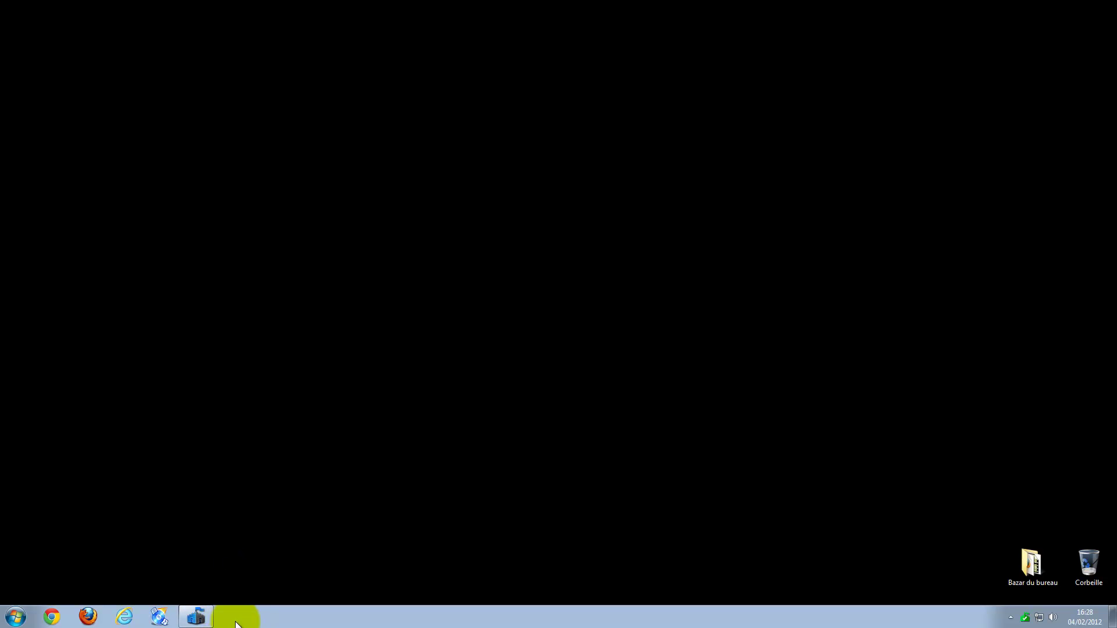
# - Start Fotosizer from the Start menu, pin the running program to the taskbar, and close its window
pyautogui.click(13, 620)
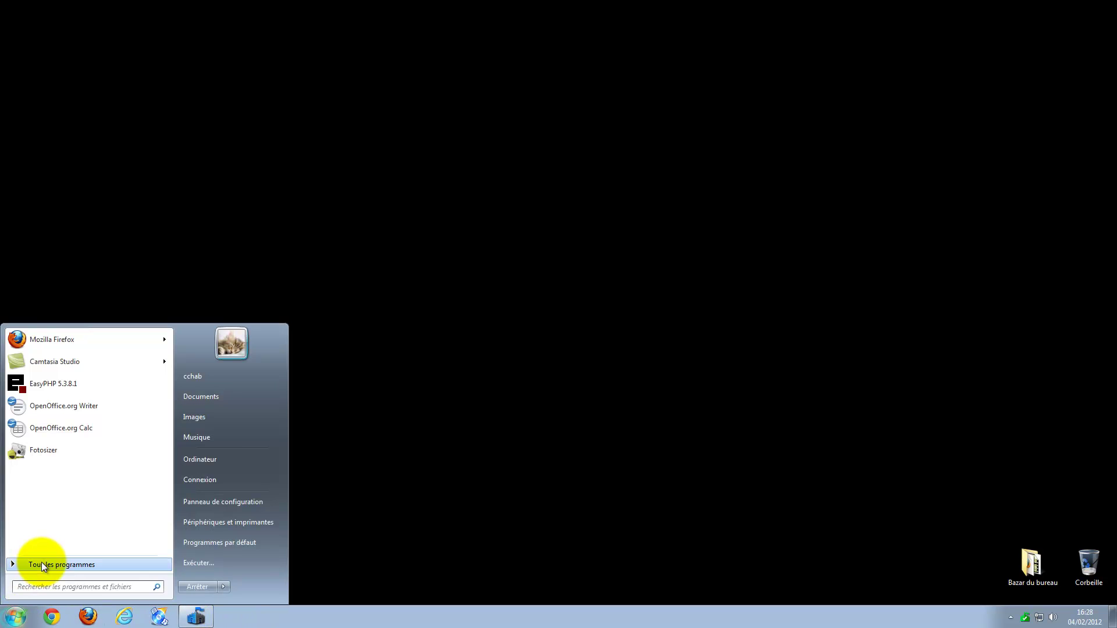
pyautogui.click(51, 453)
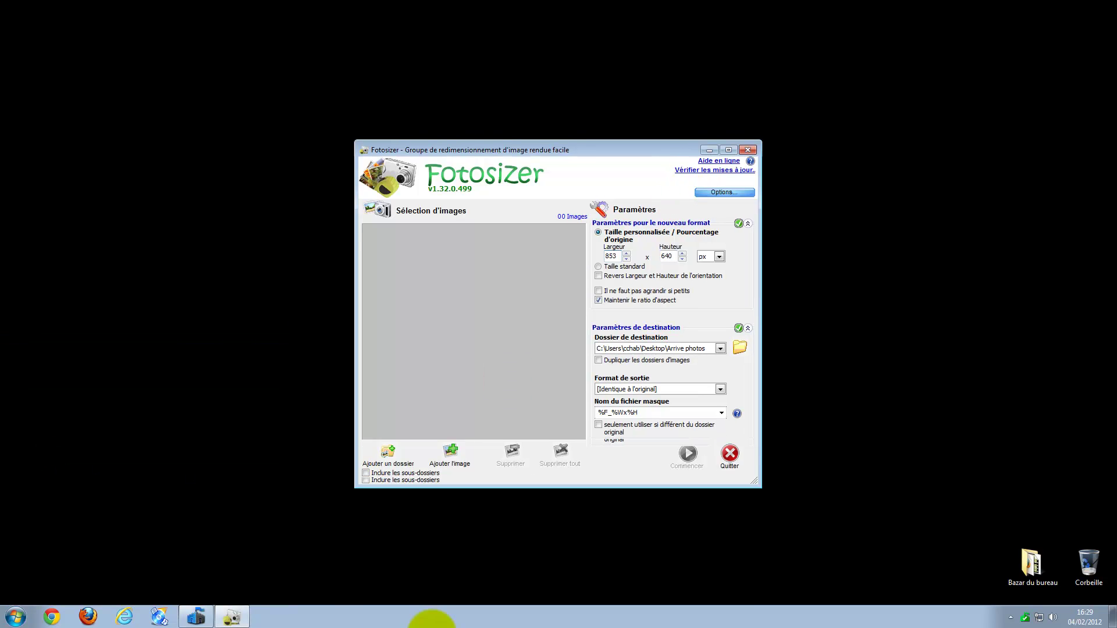
pyautogui.rightClick(232, 617)
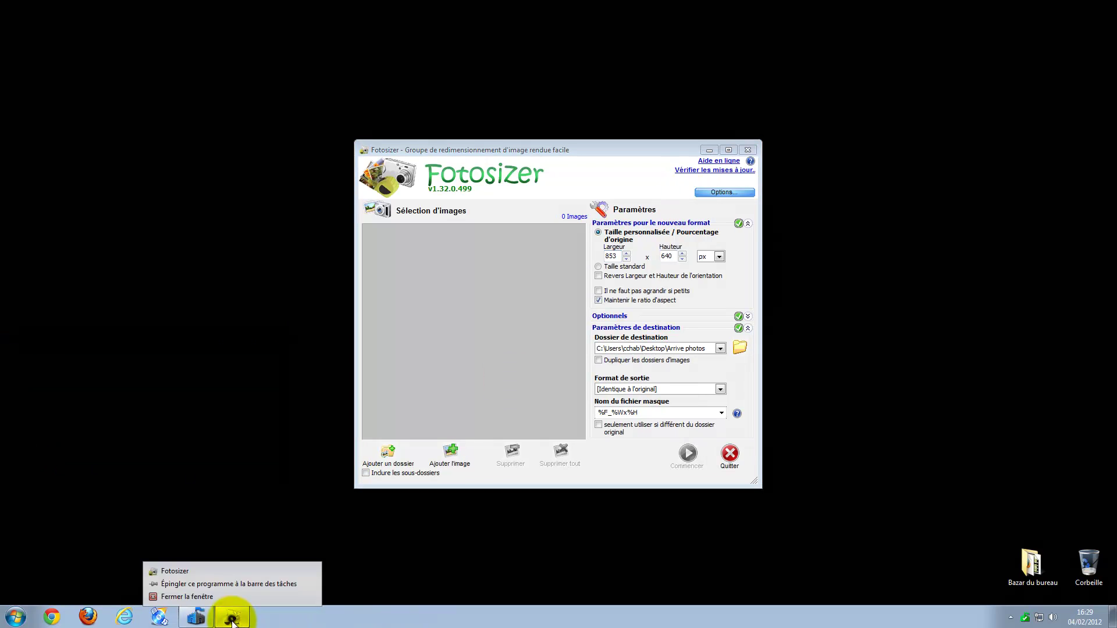
pyautogui.click(220, 582)
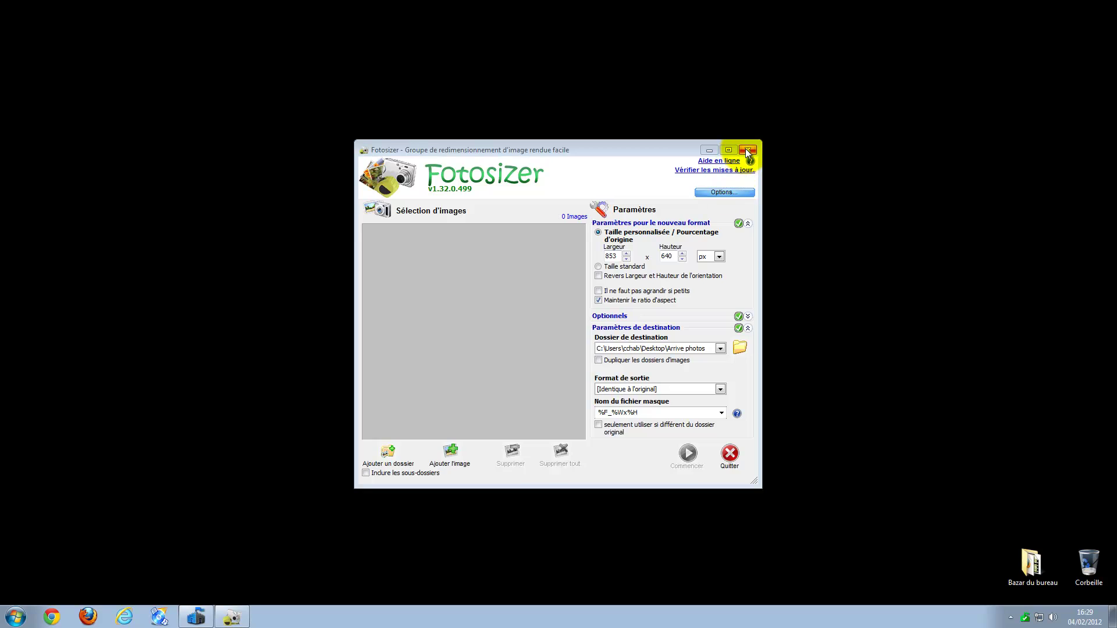
pyautogui.click(747, 151)
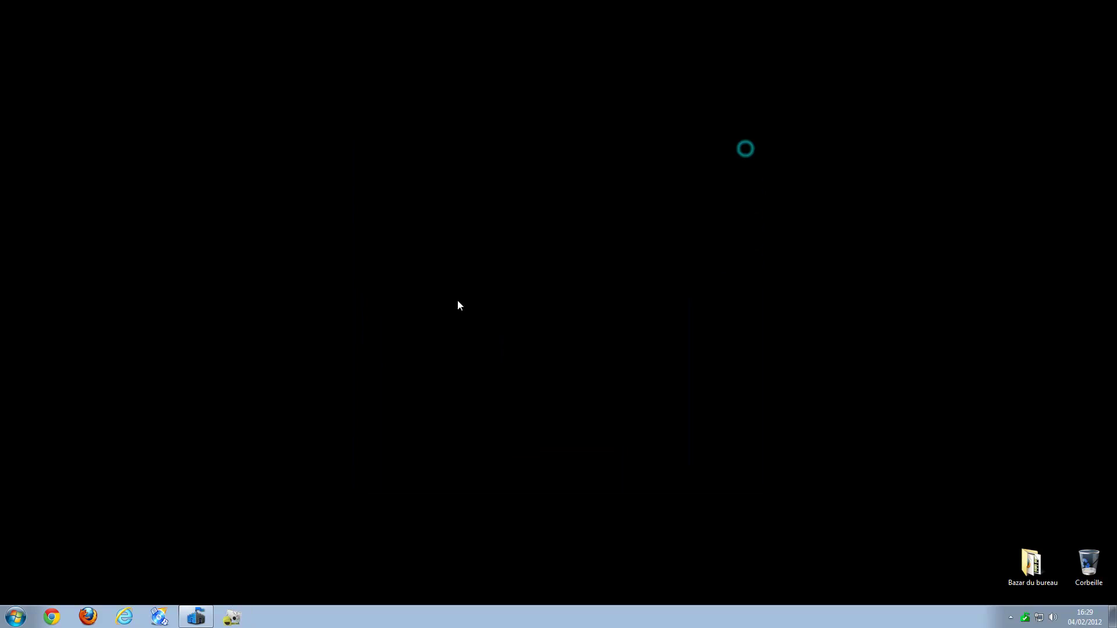
# - Launch the pinned Fotosizer from the taskbar, minimize and restore its window, and close it
pyautogui.click(234, 619)
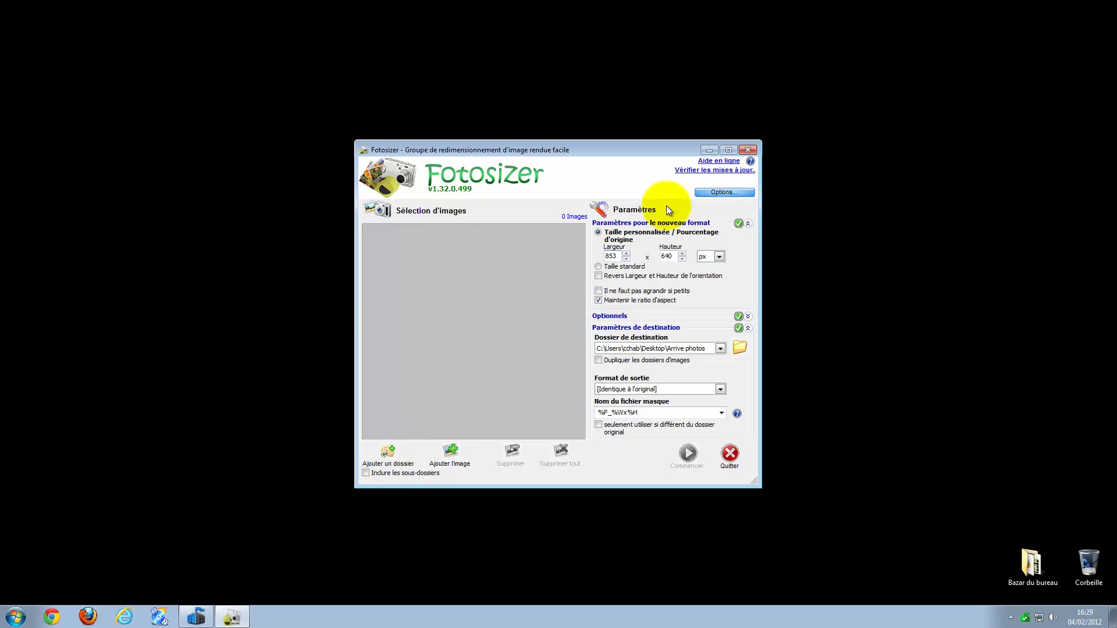
pyautogui.click(708, 150)
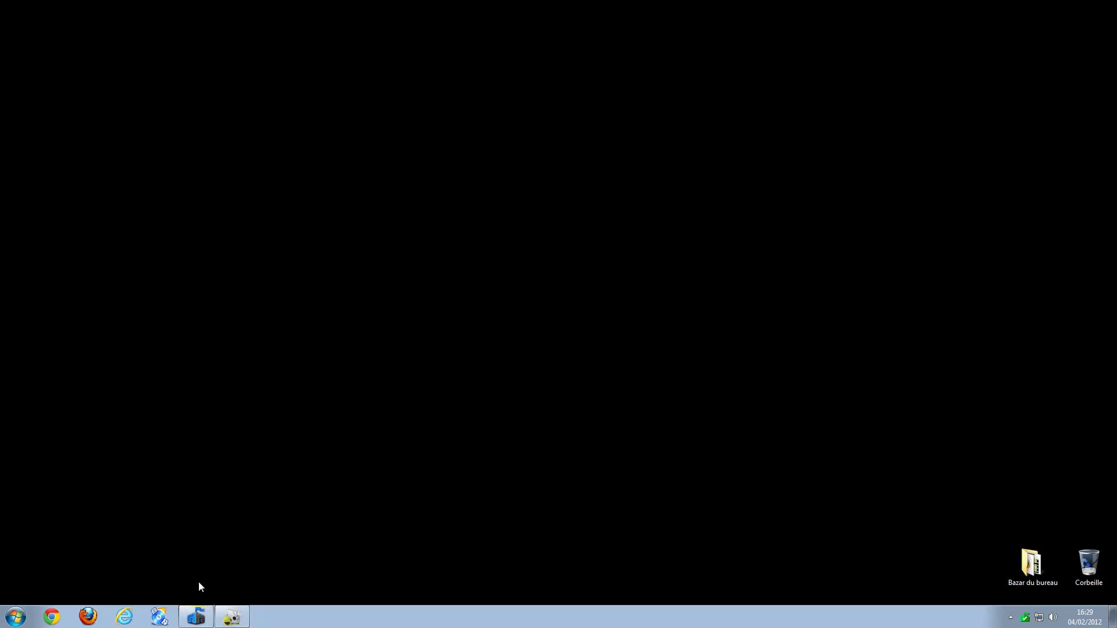
pyautogui.click(198, 533)
pyautogui.click(234, 617)
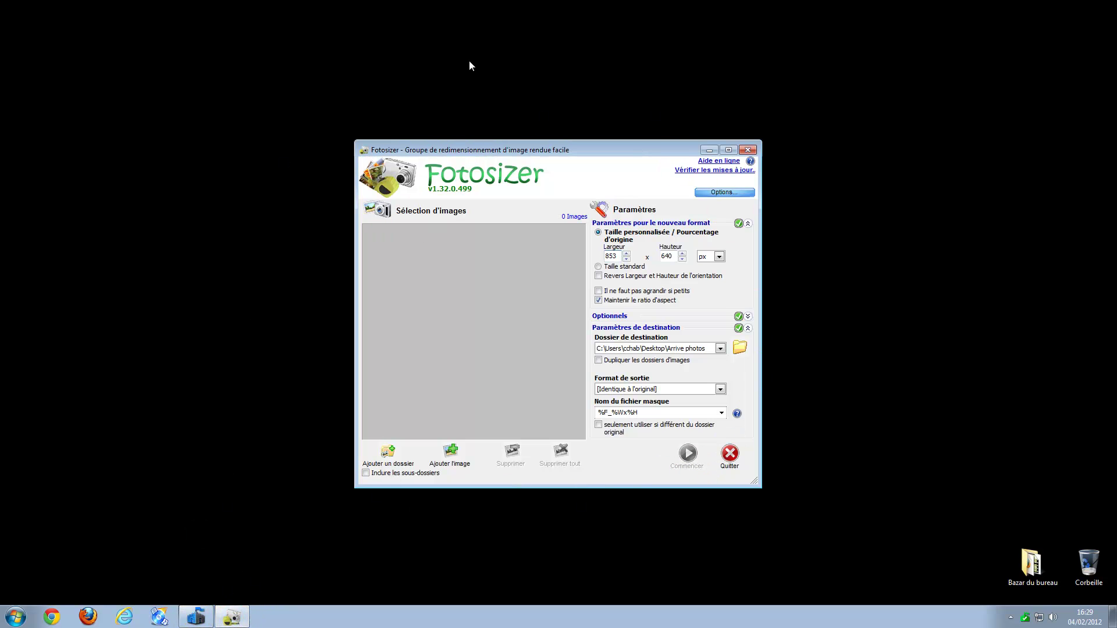
pyautogui.click(747, 149)
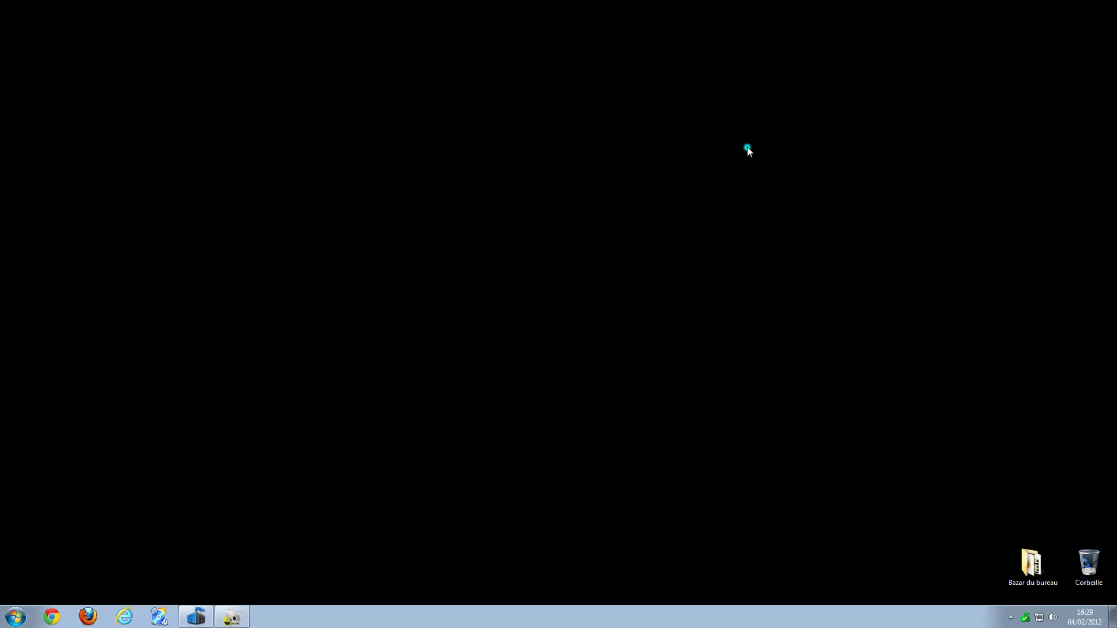
# - Bring up the Microsoft Security Essentials window from the taskbar and close it
pyautogui.click(195, 617)
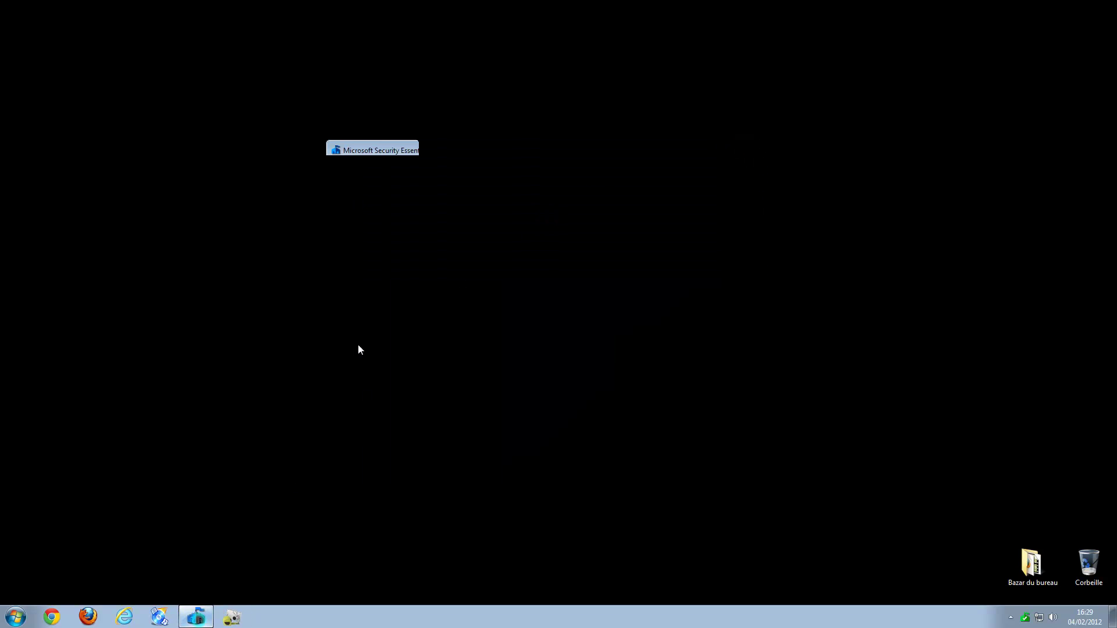
pyautogui.click(774, 151)
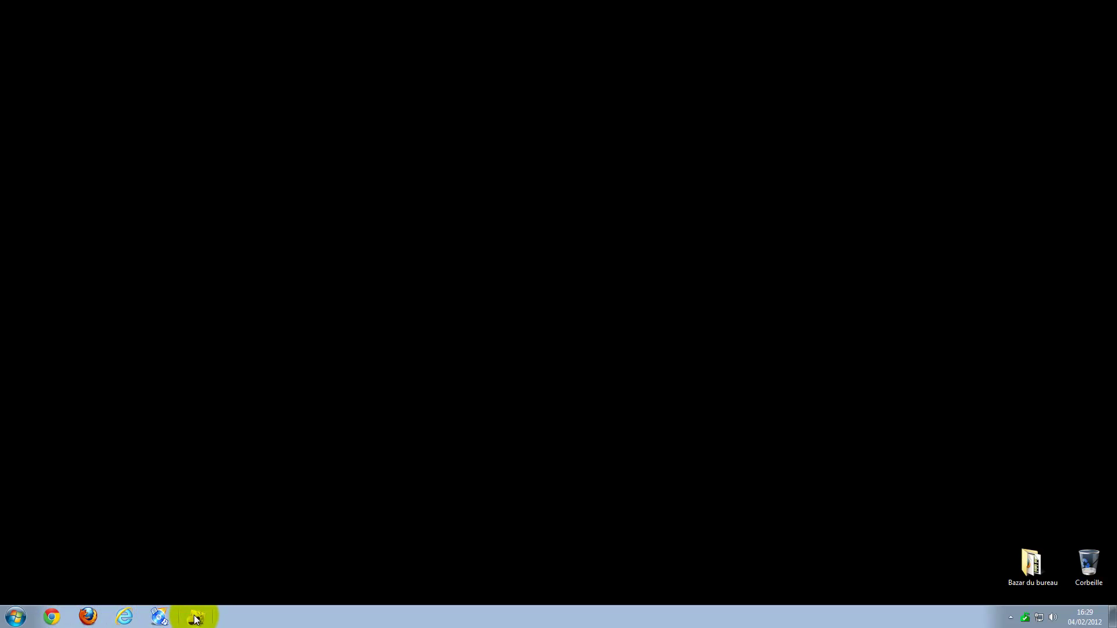
# - Launch and close Google Chrome and Firefox, the first and second programs pinned to the taskbar
pyautogui.click(52, 620)
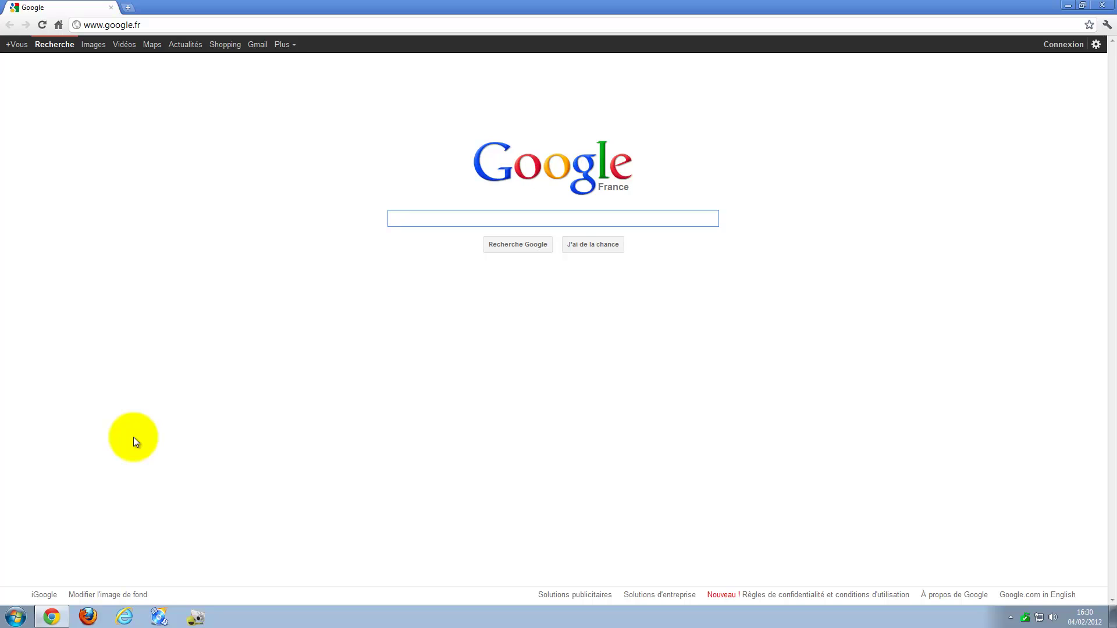
pyautogui.hotkey('alt', 'F4')
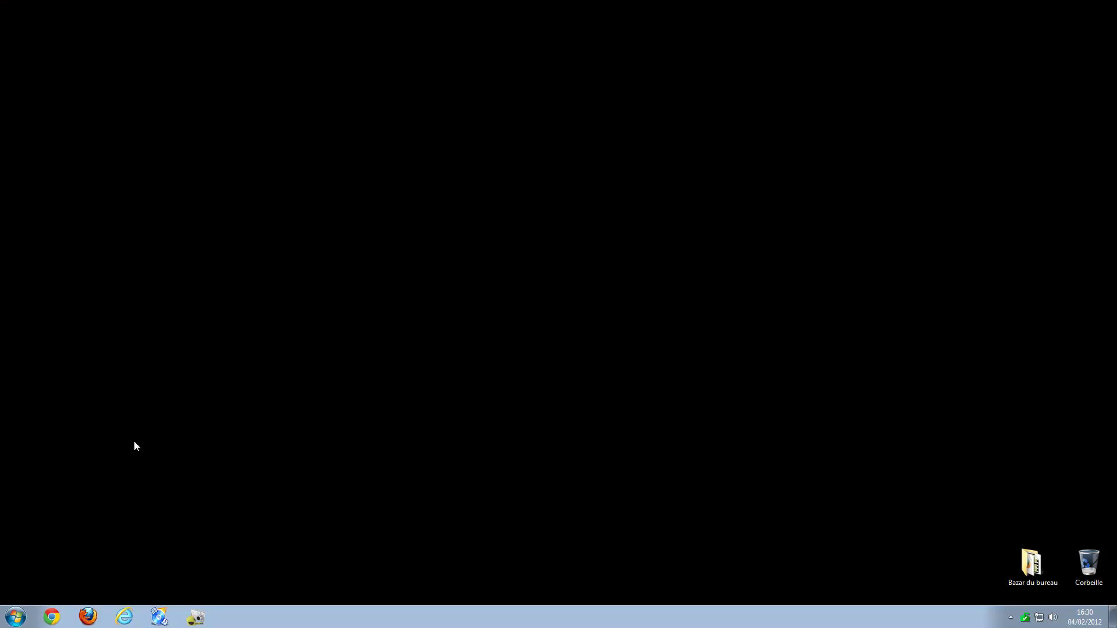
pyautogui.press('super+2')
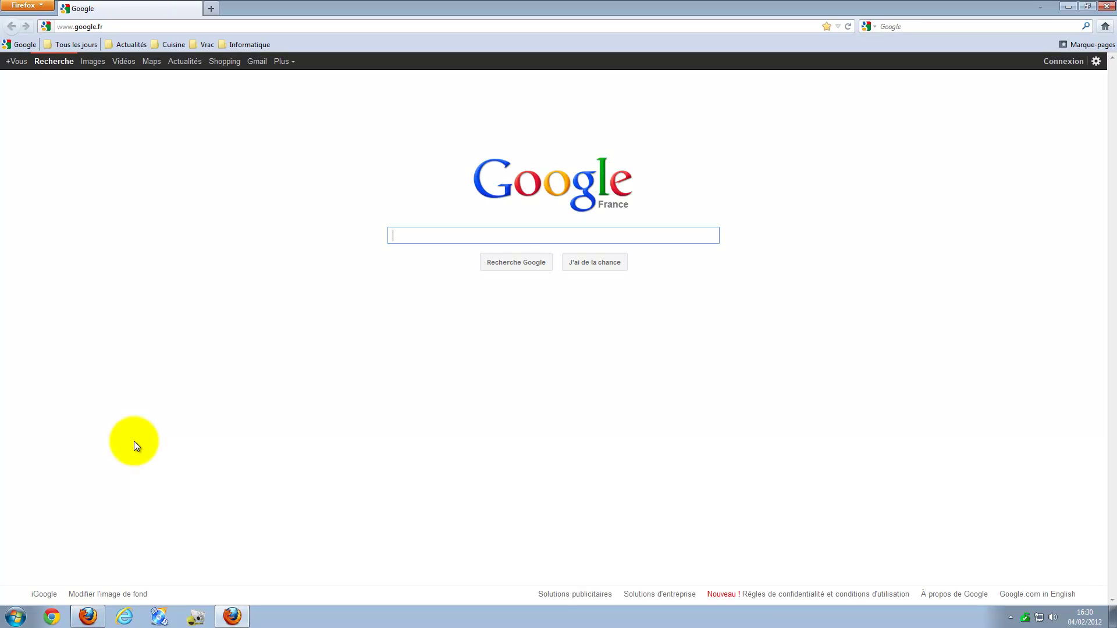
pyautogui.hotkey('alt', 'F4')
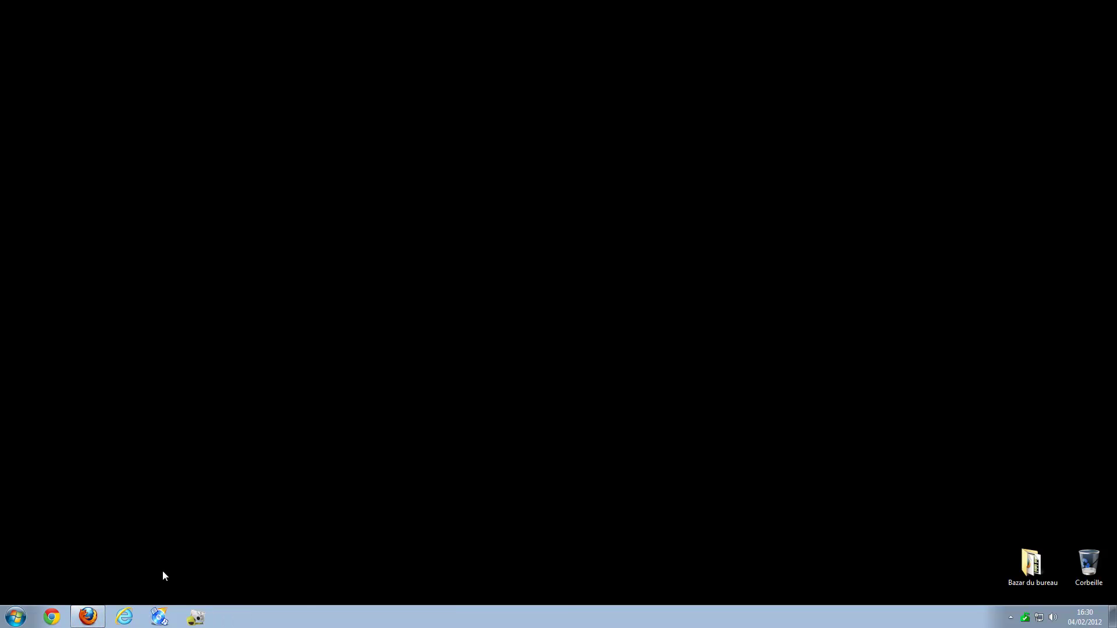
# - Move the Fotosizer shortcut to the first position among the pinned taskbar programs, and test it by launching and closing Fotosizer
pyautogui.moveTo(213, 617); pyautogui.dragTo(181, 620)
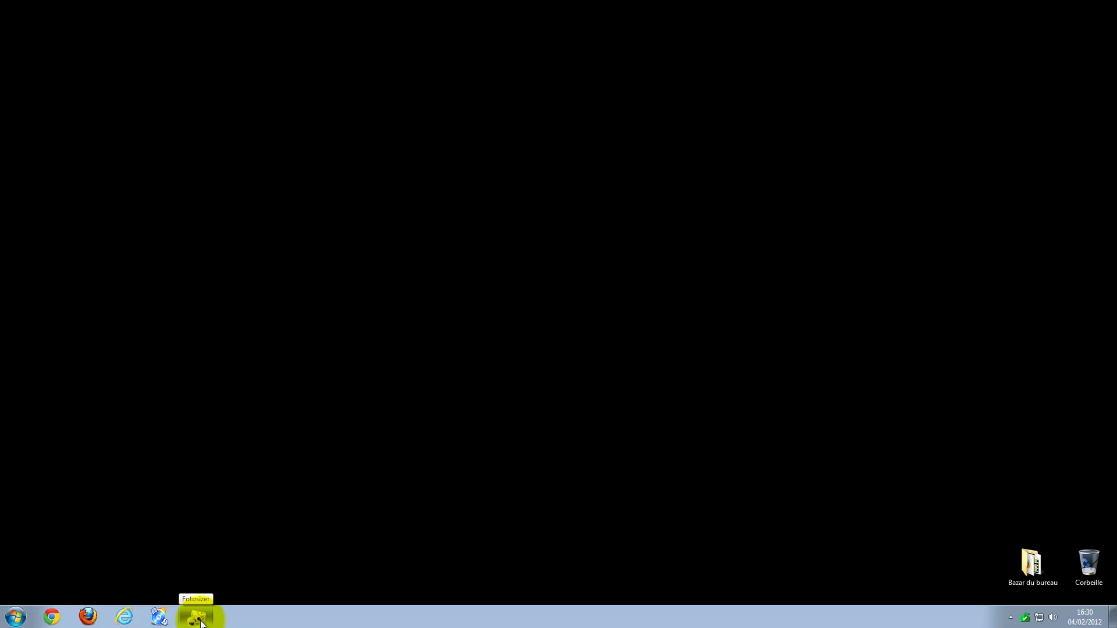
pyautogui.moveTo(201, 622); pyautogui.dragTo(52, 616)
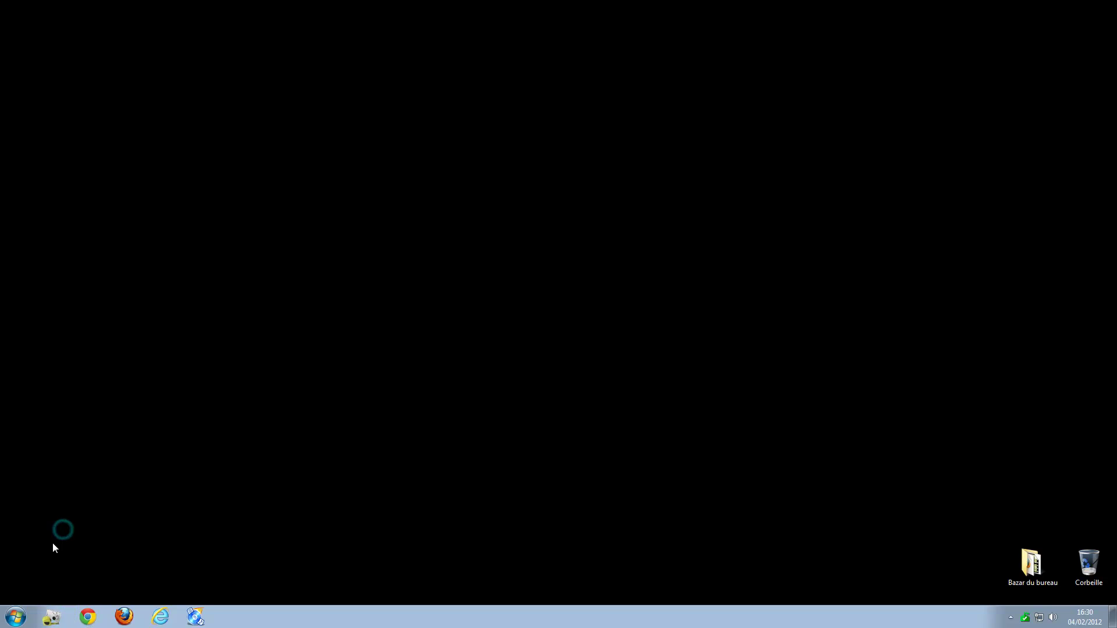
pyautogui.press('super+1')
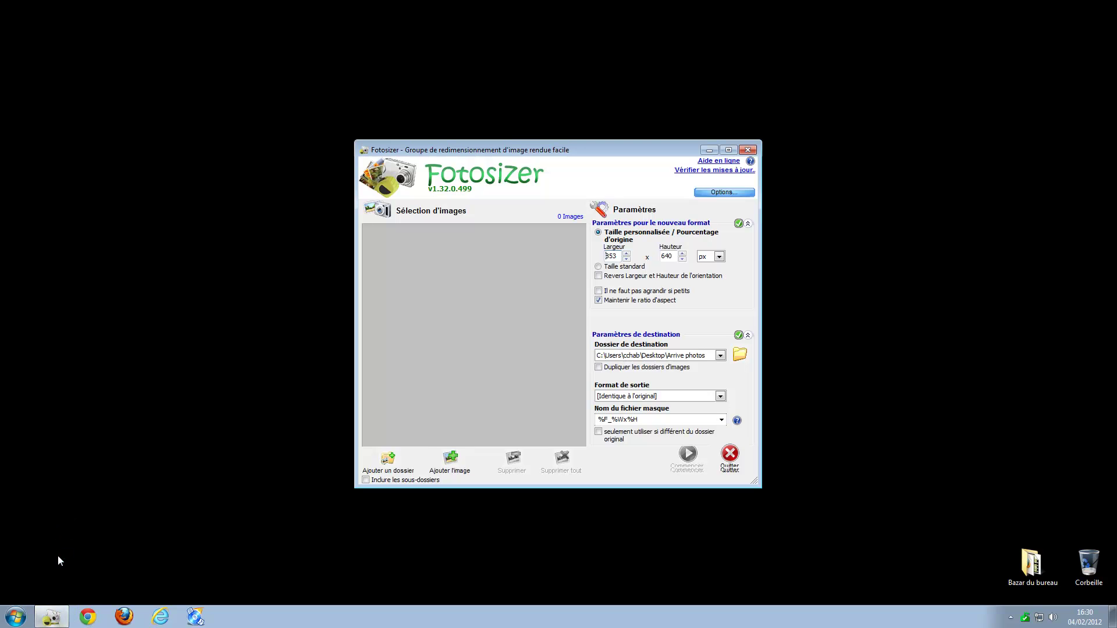
pyautogui.click(746, 149)
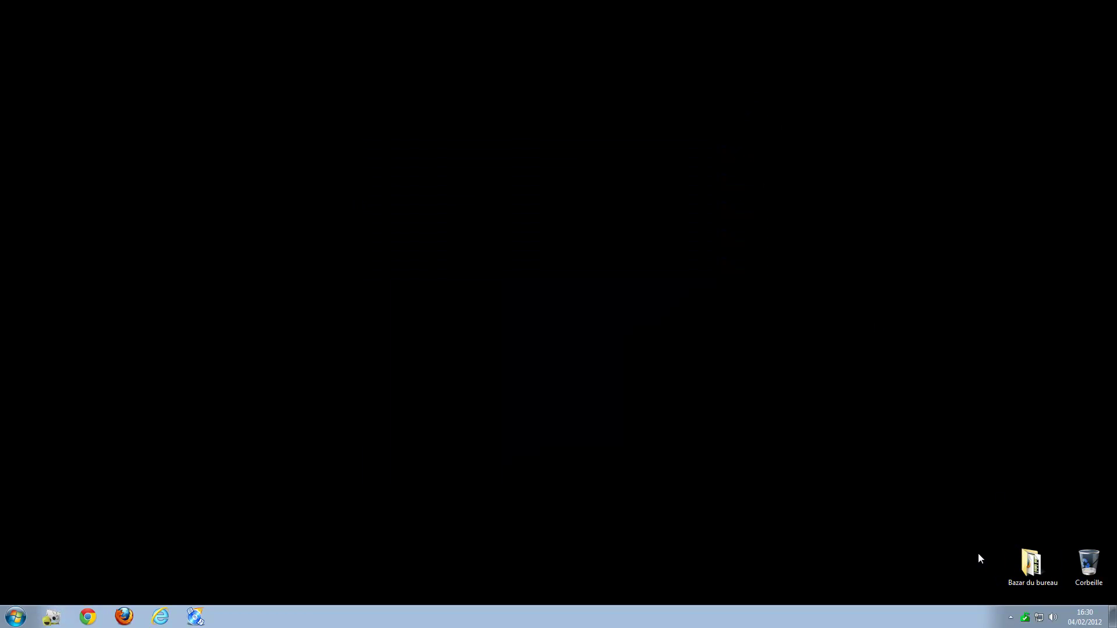
# - View the full program list in the Start menu, then open the Ordinateur window, reposition it slightly and close it
pyautogui.click(12, 619)
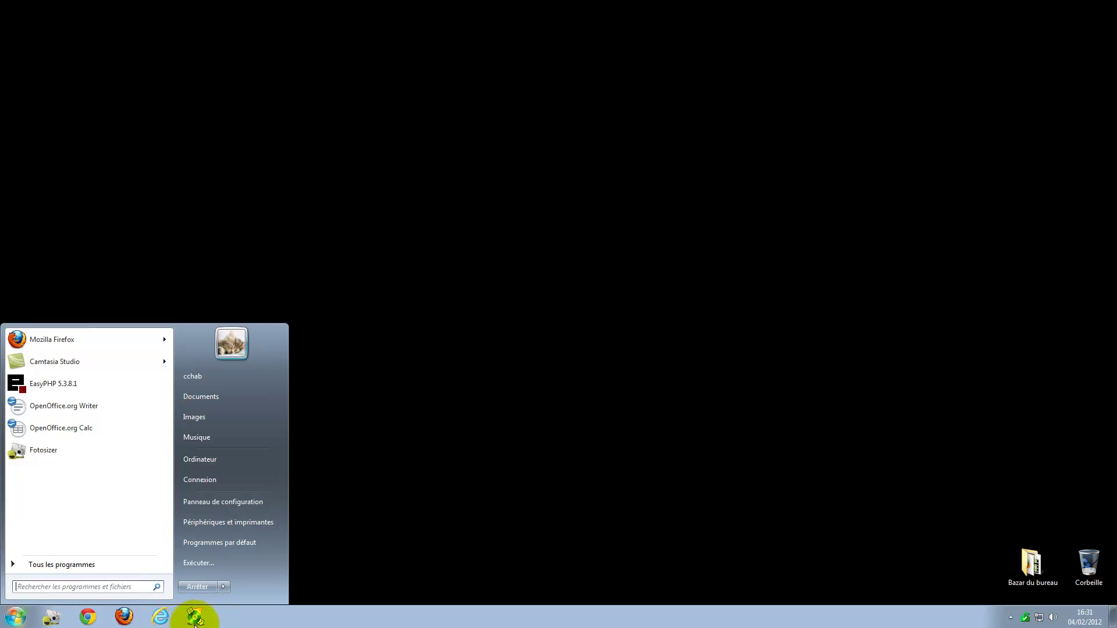
pyautogui.click(87, 564)
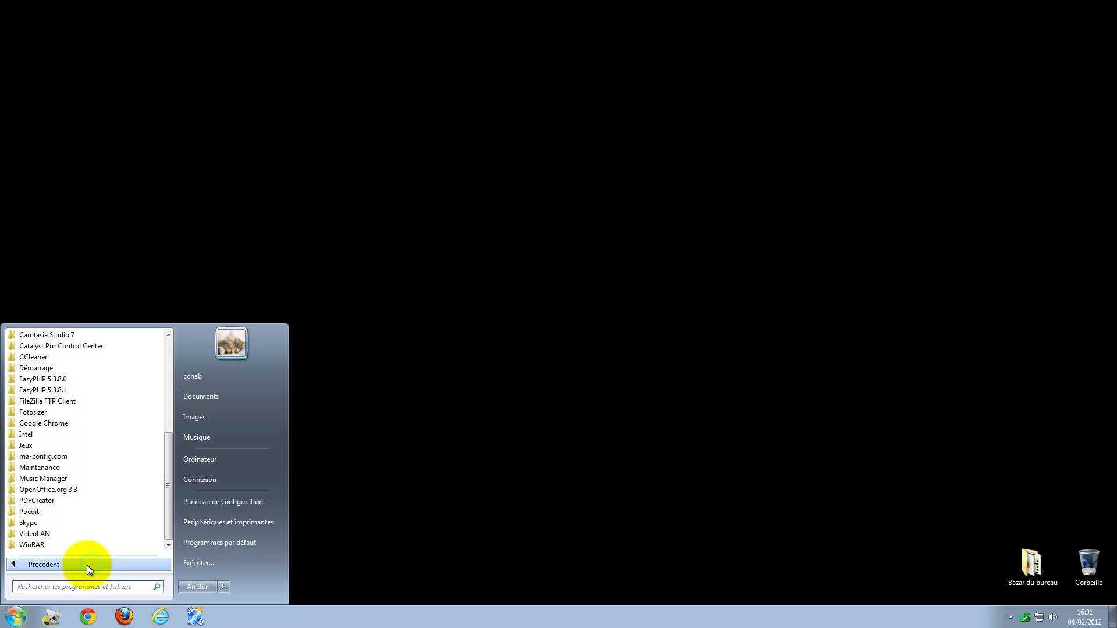
pyautogui.click(197, 458)
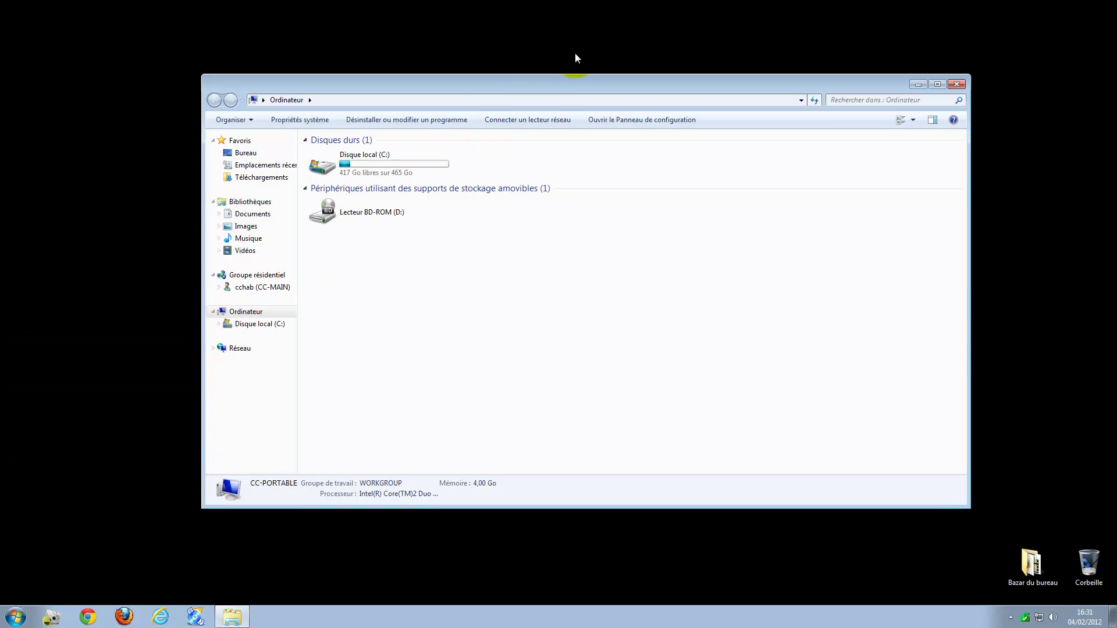
pyautogui.moveTo(582, 85); pyautogui.dragTo(572, 104)
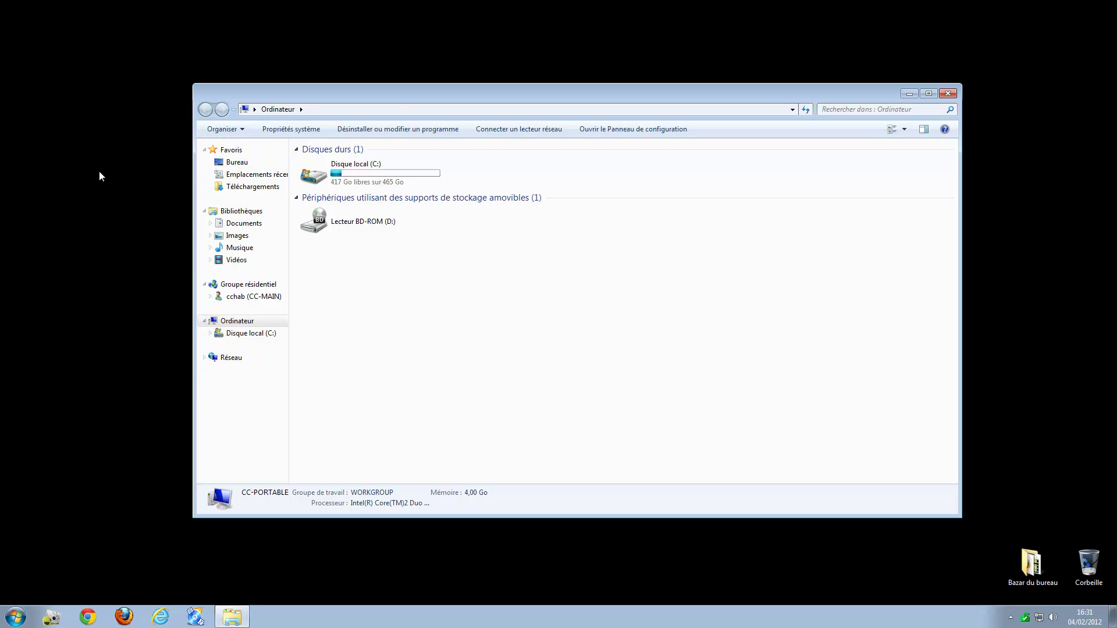
pyautogui.click(948, 93)
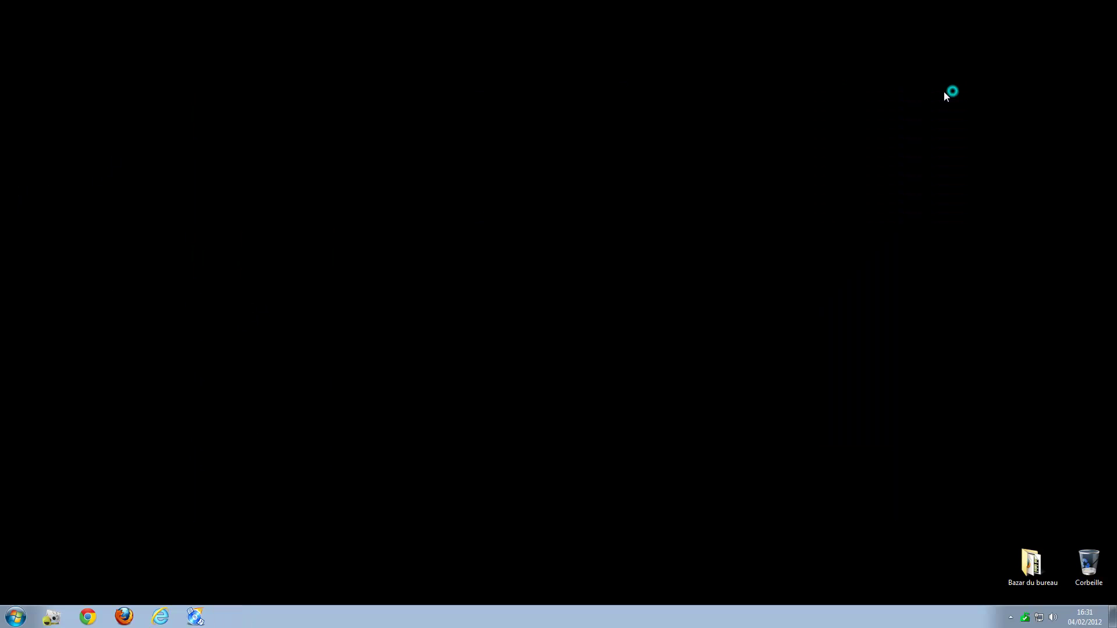